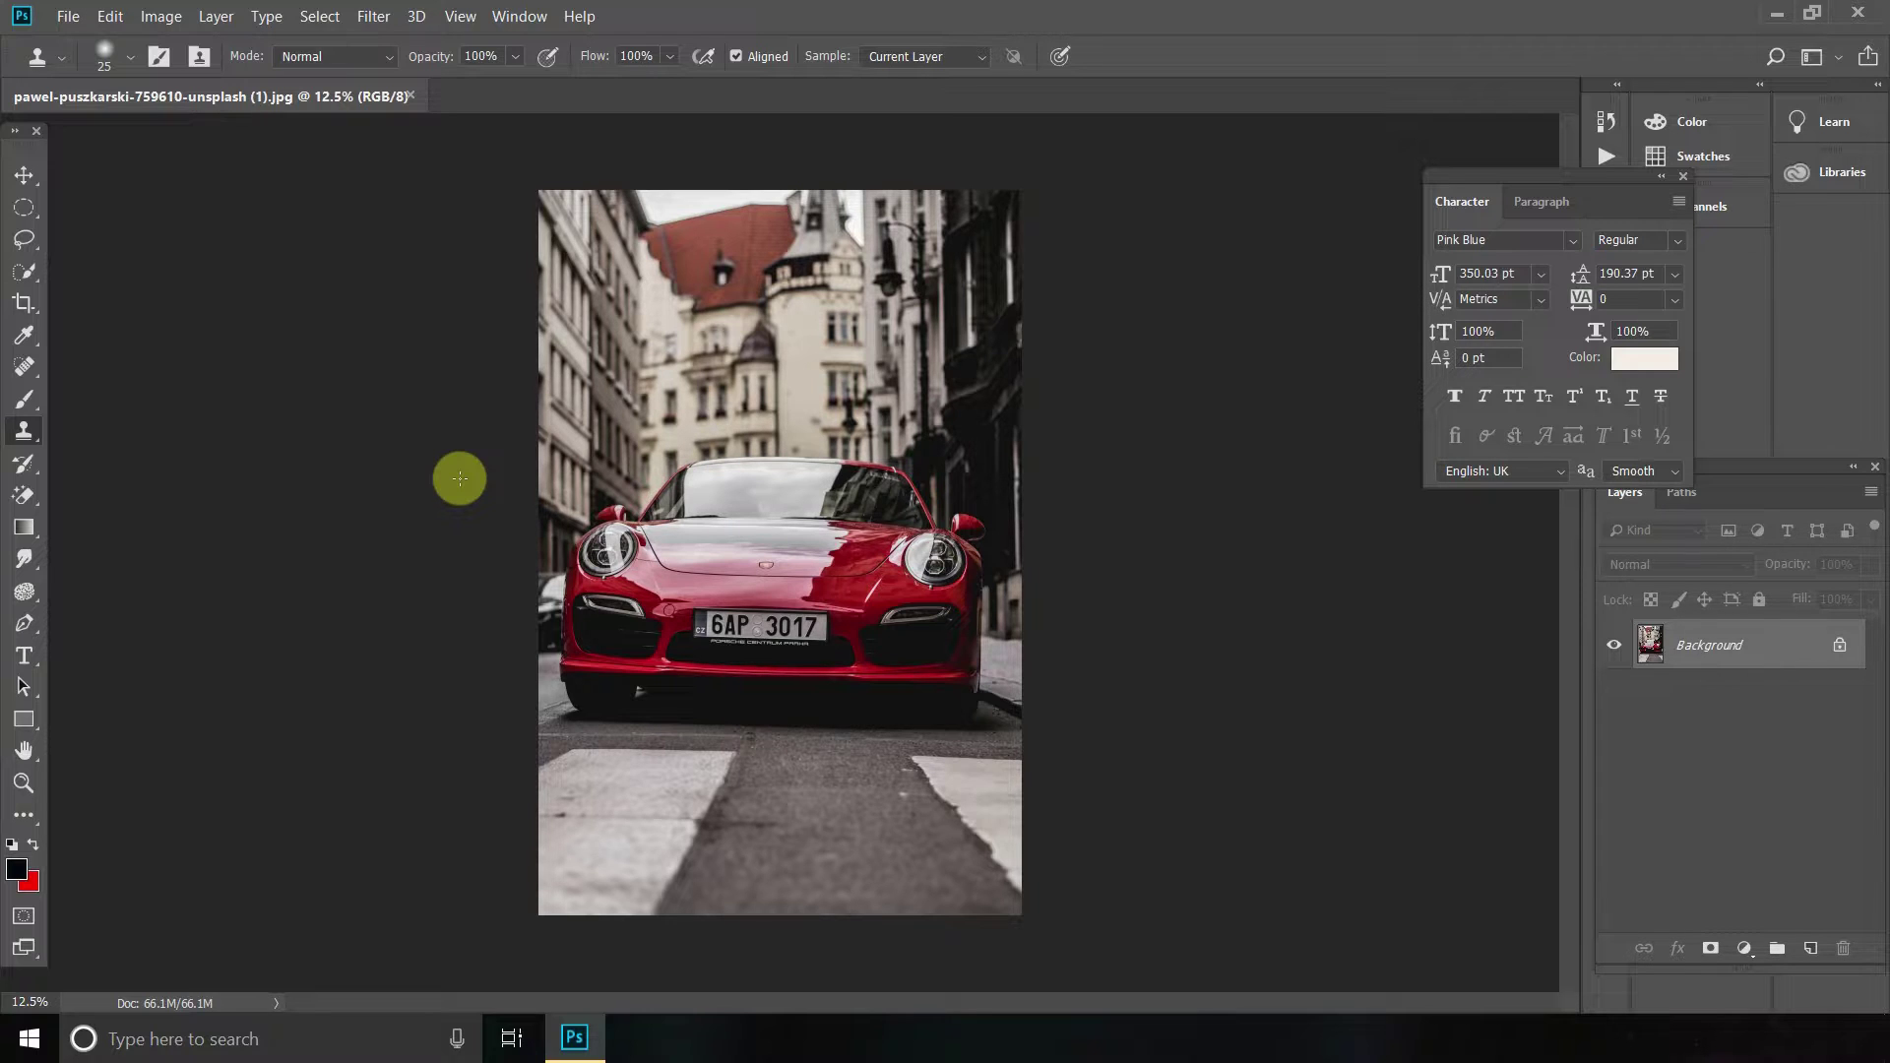
left_click(68, 16)
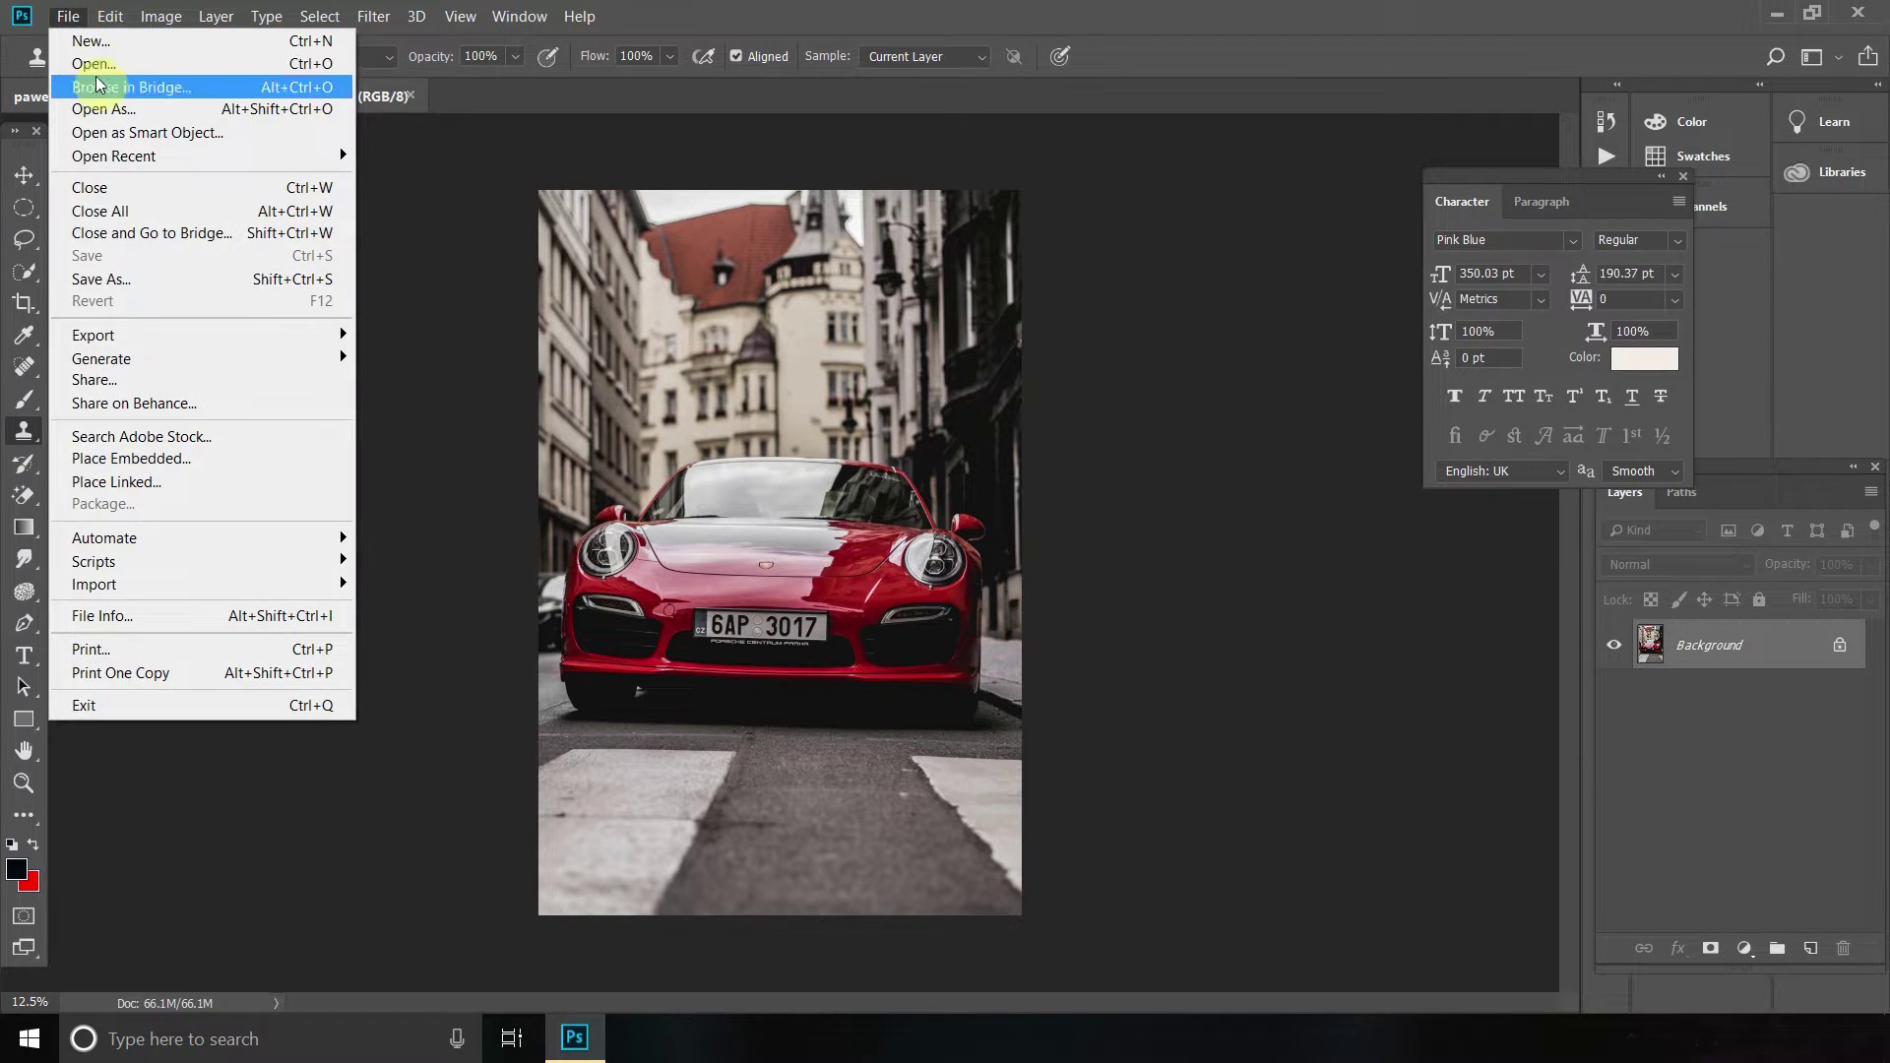
left_click(71, 17)
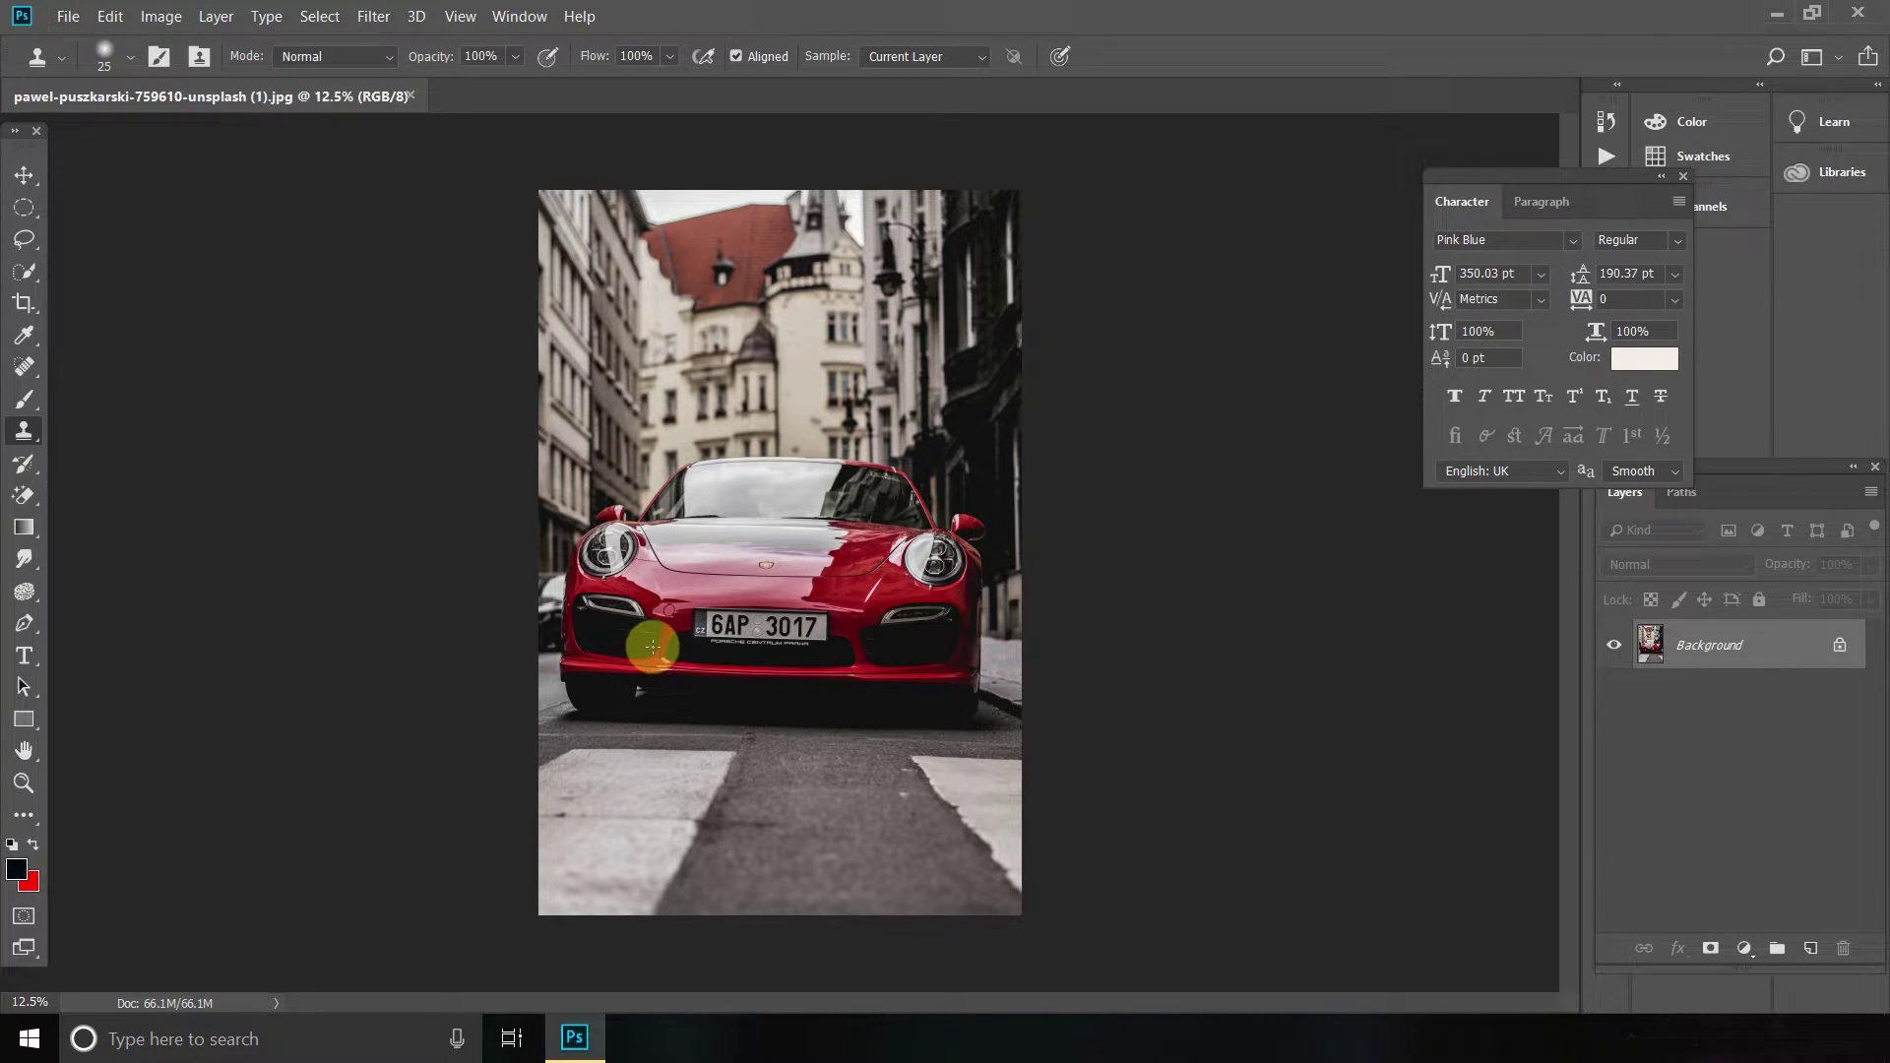
- Convert the locked Background into a regular layer named "Backup"
double_click(1721, 657)
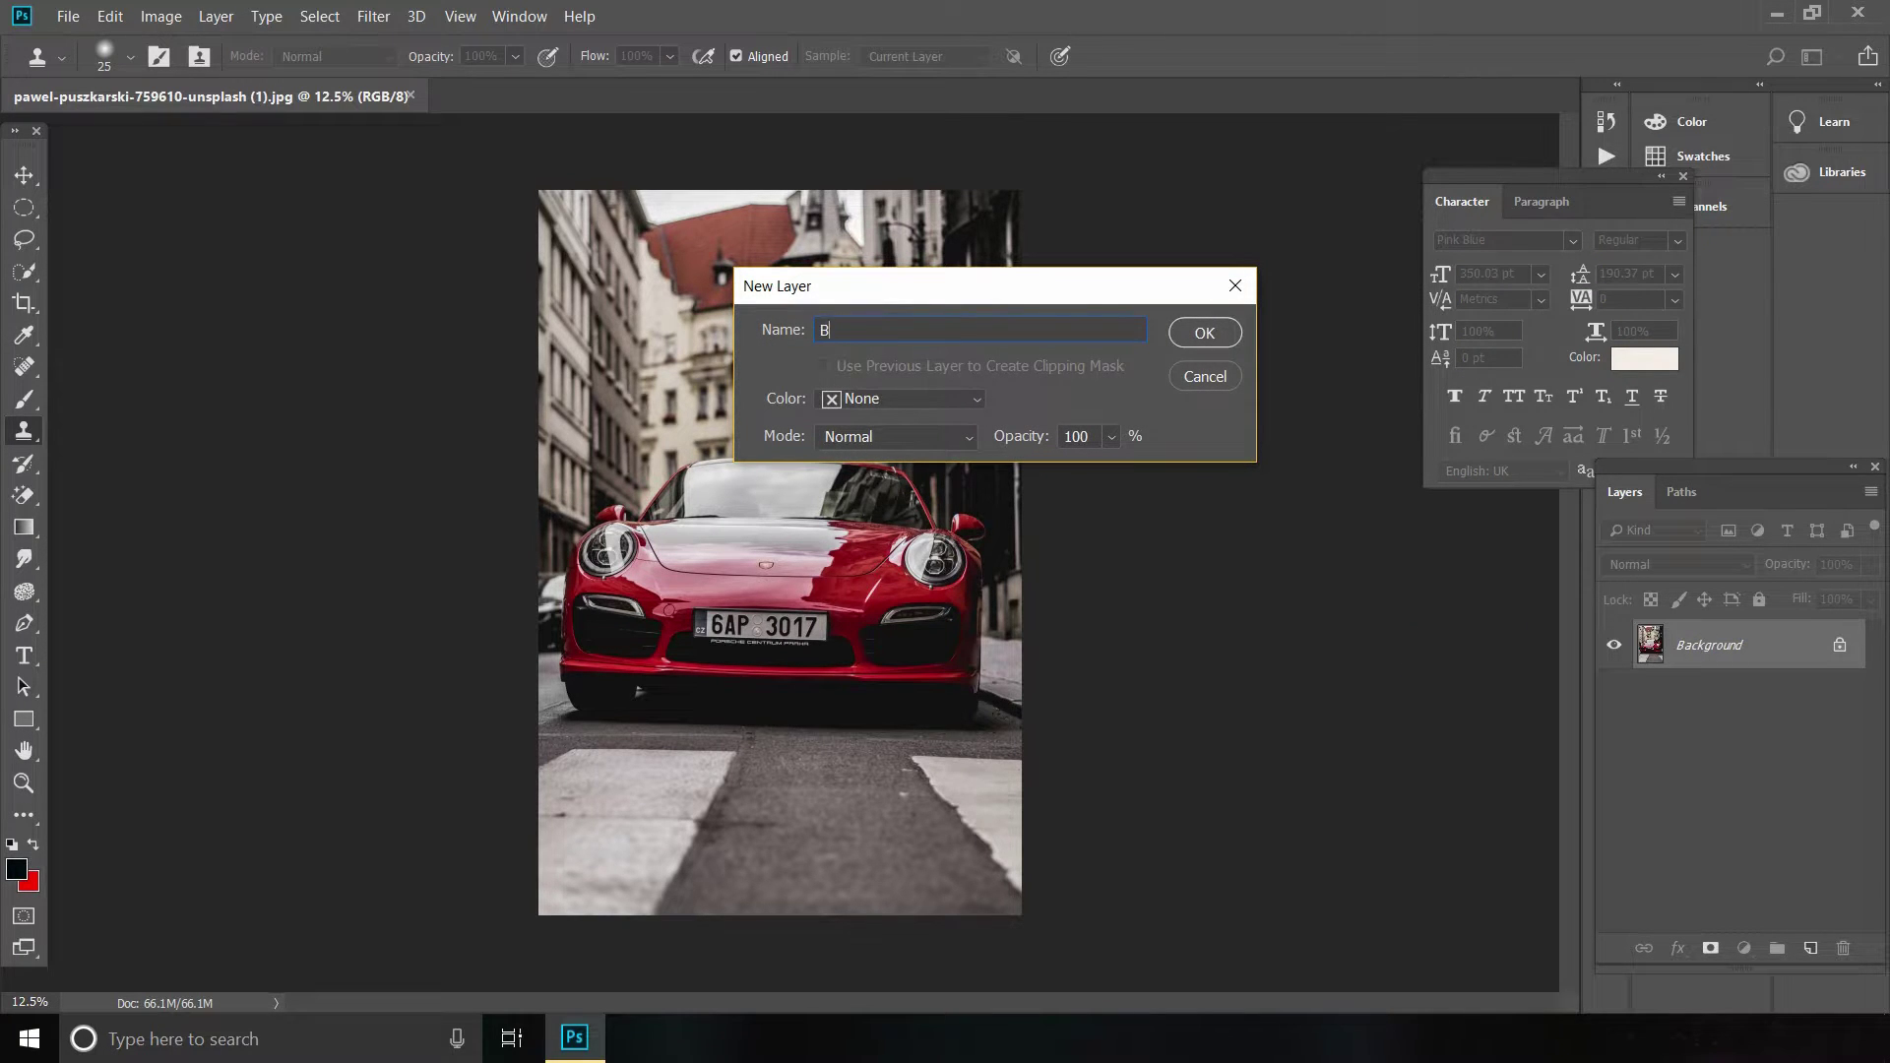
type("Backup")
key("Return")
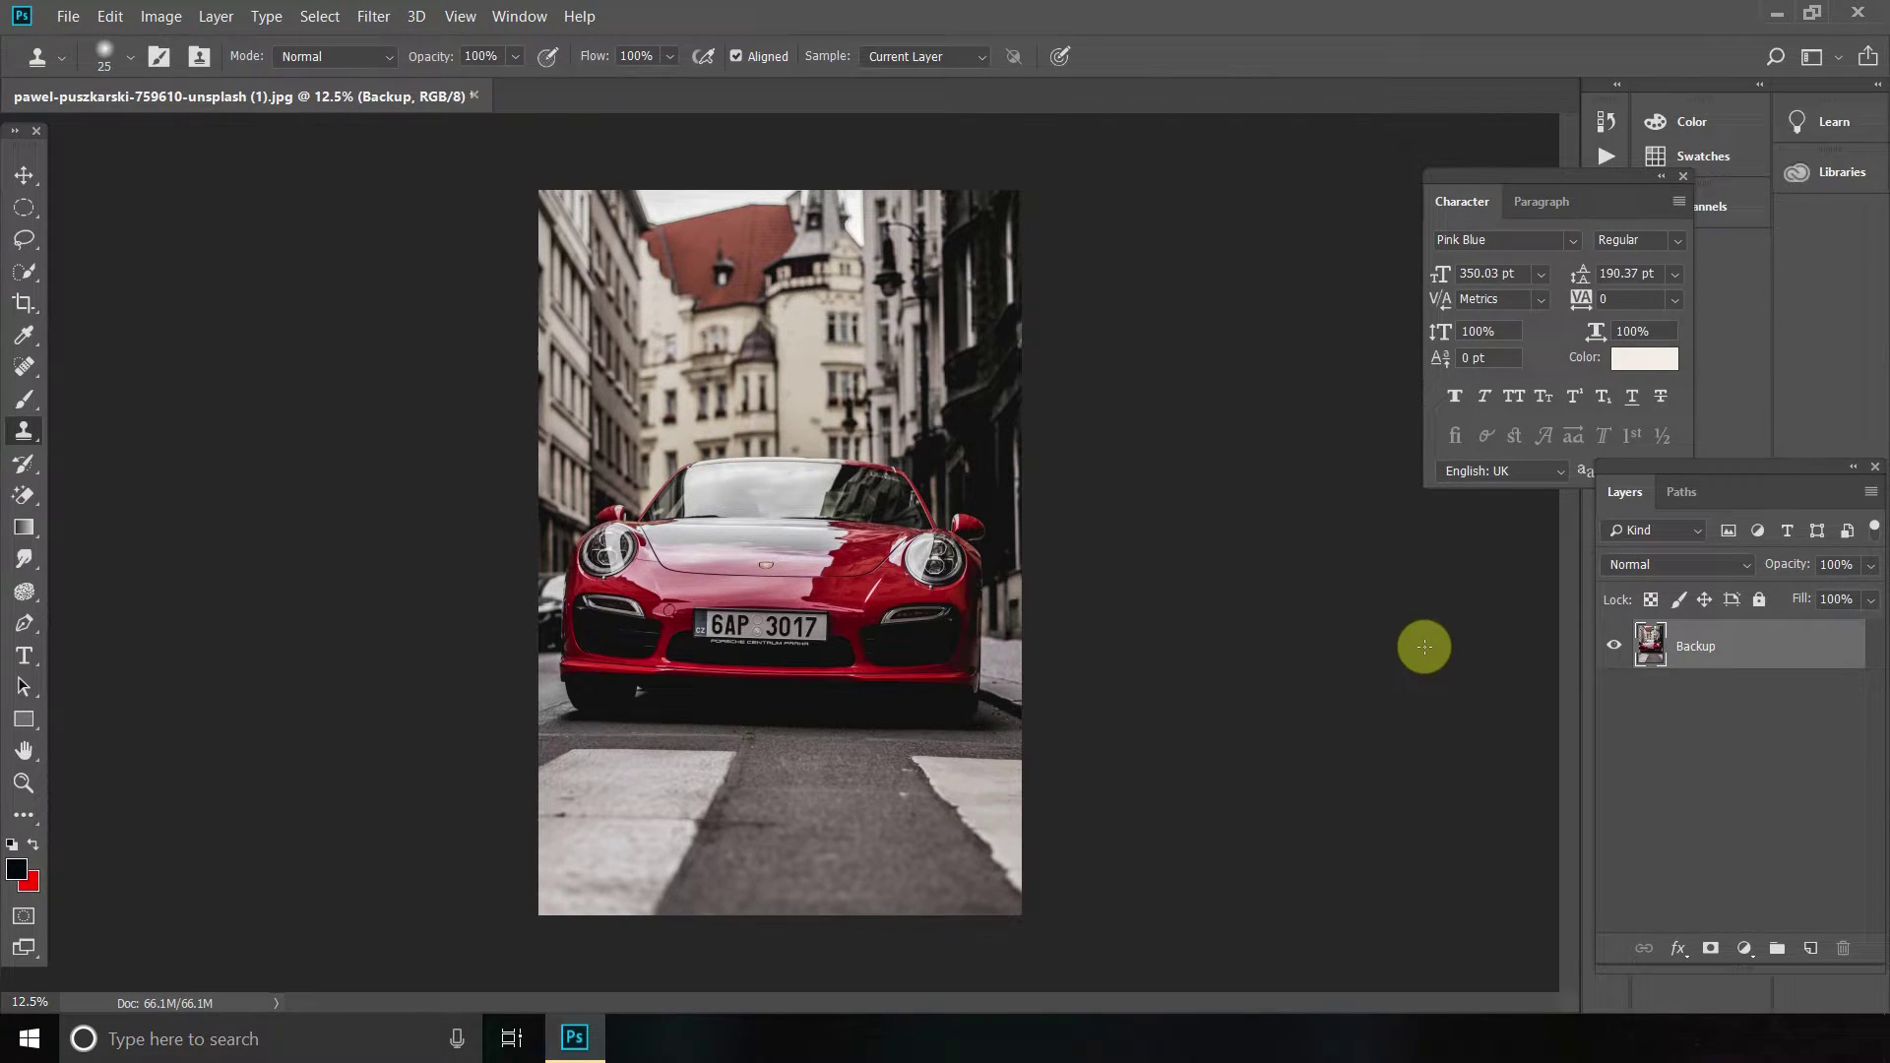
- Duplicate the Backup layer within the same document and name the copy "Main"
right_click(1695, 647)
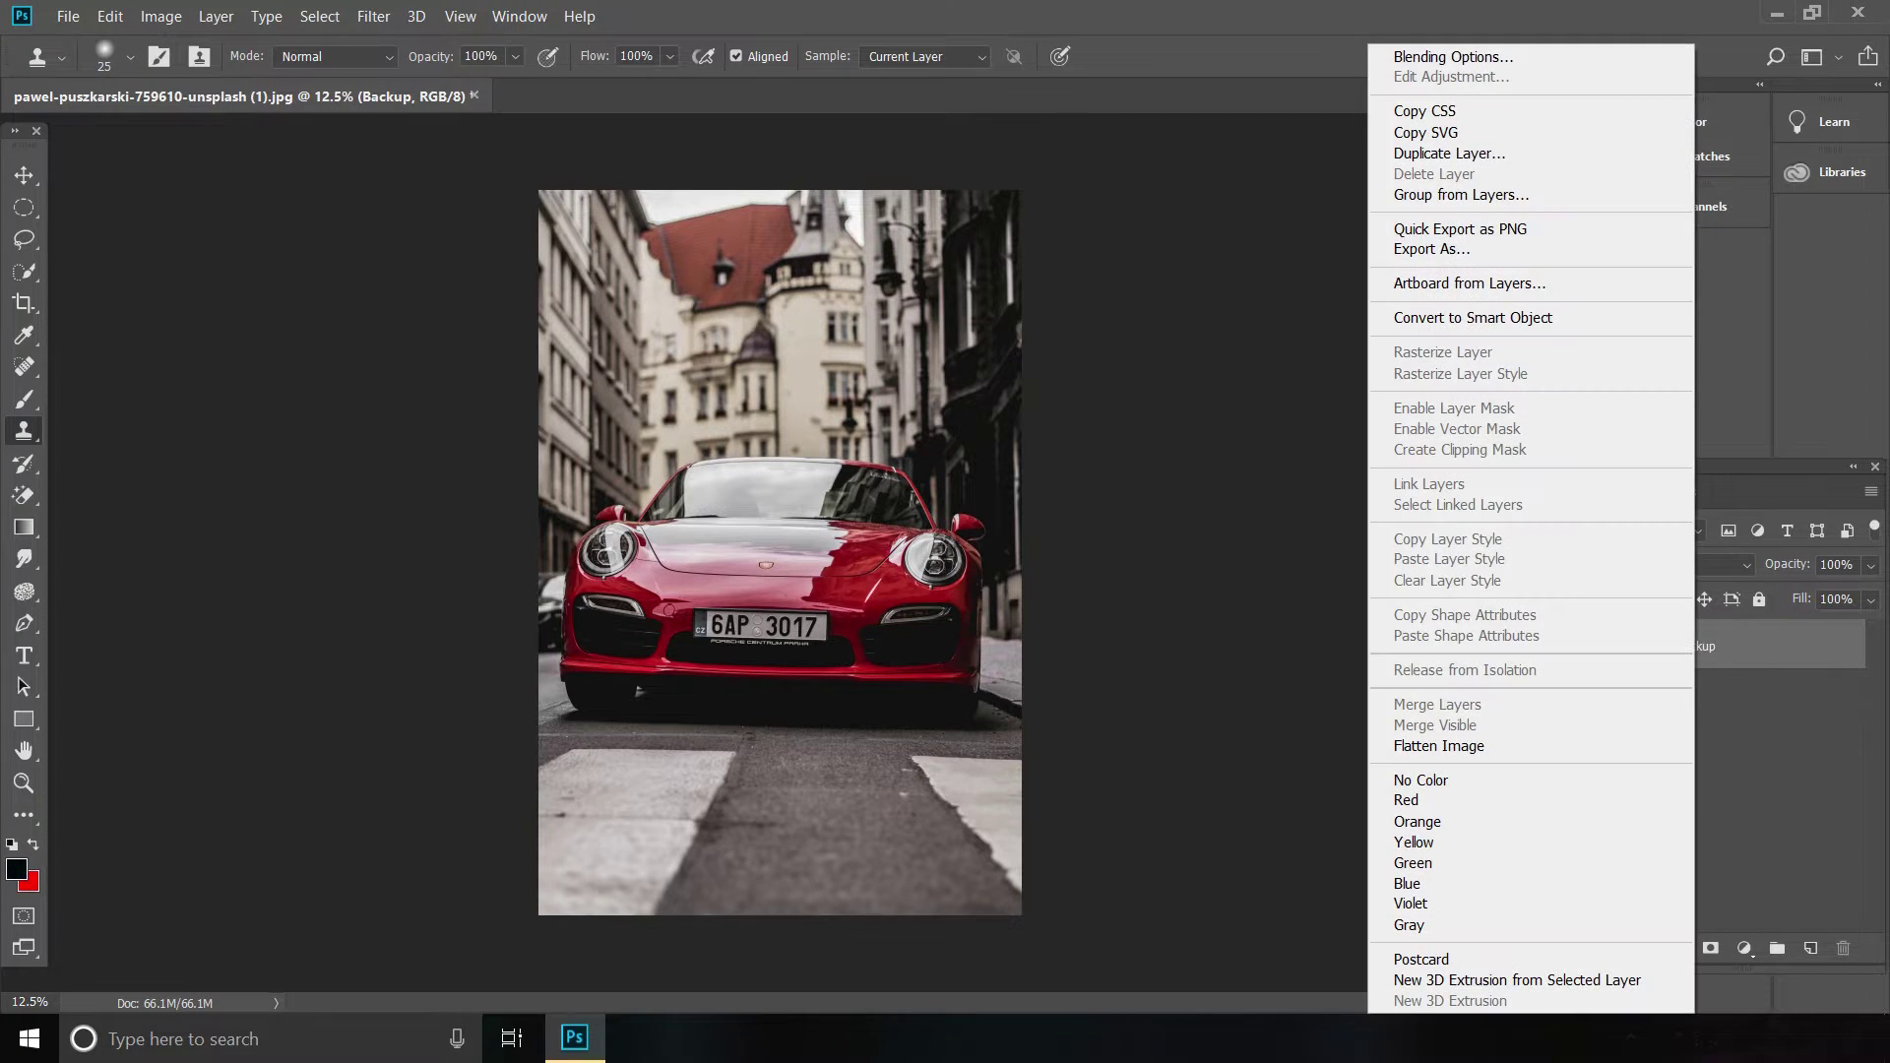
left_click(1498, 154)
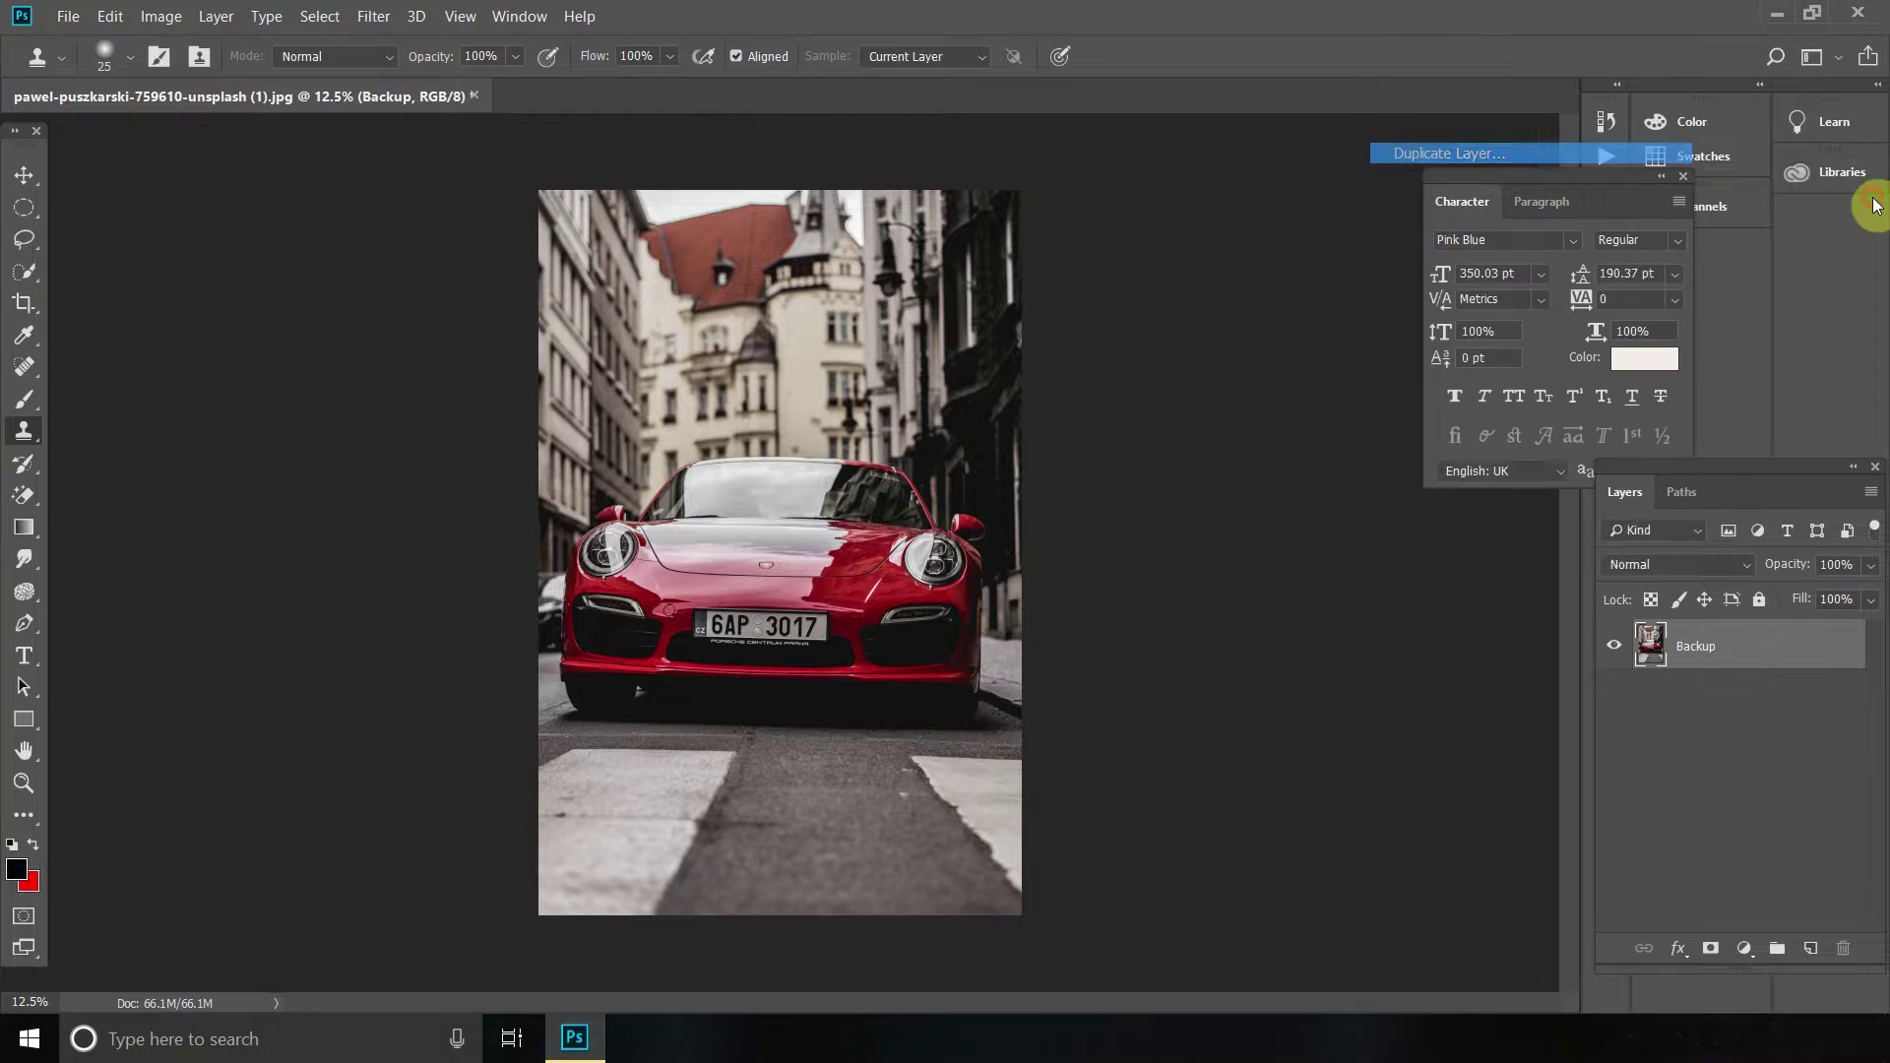
type("Main")
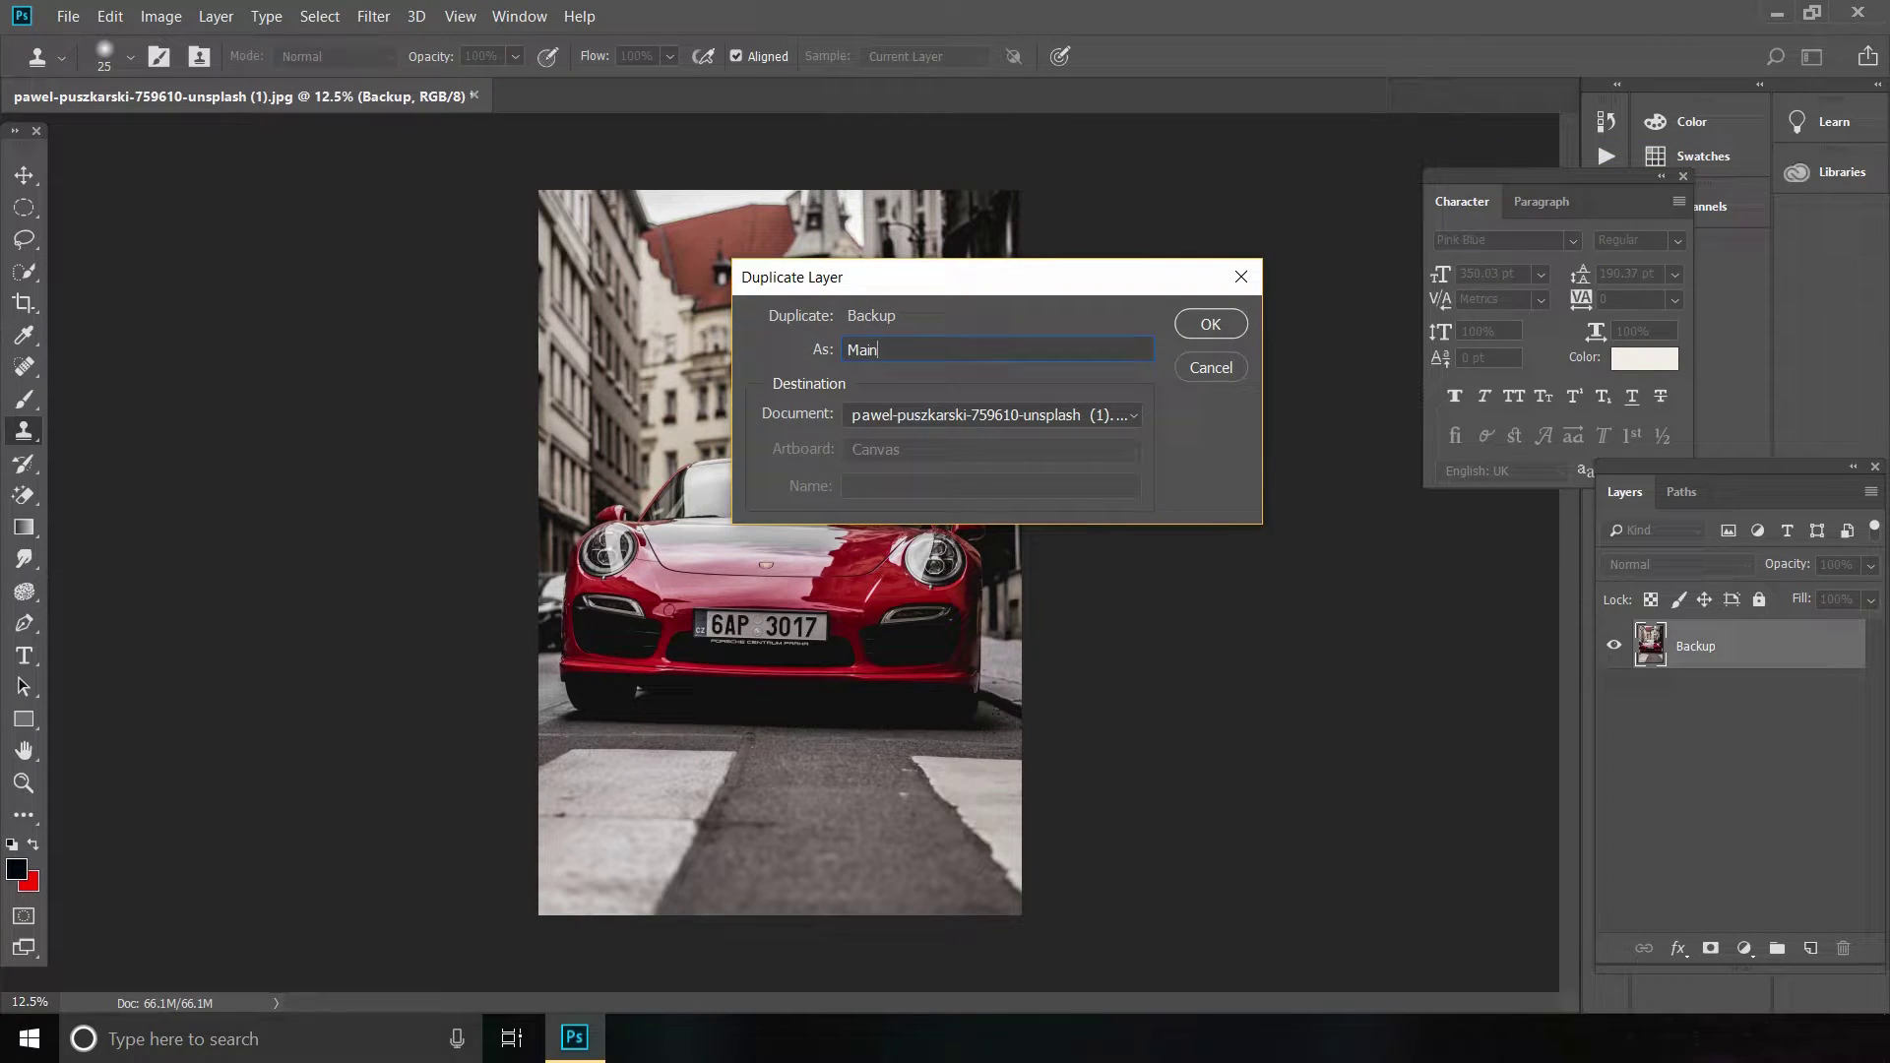
key("Return")
right_click(1183, 506)
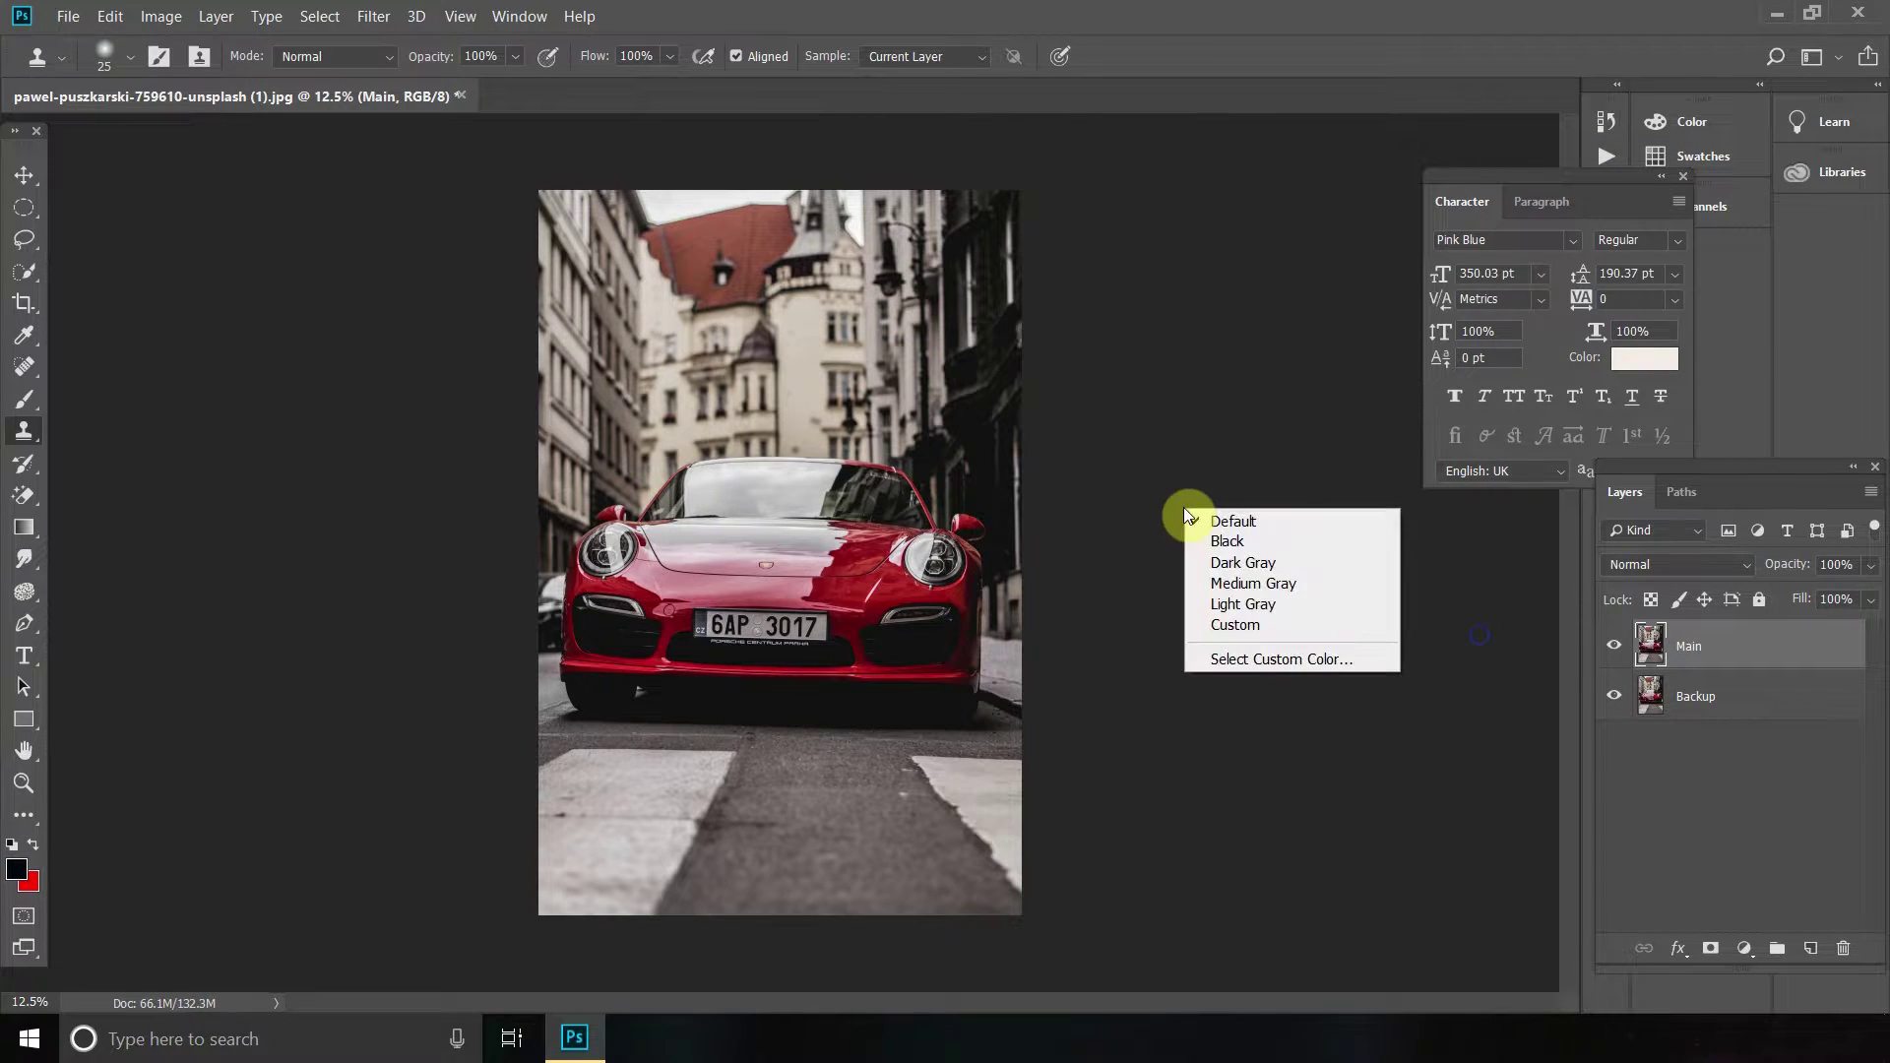
left_click(1770, 641)
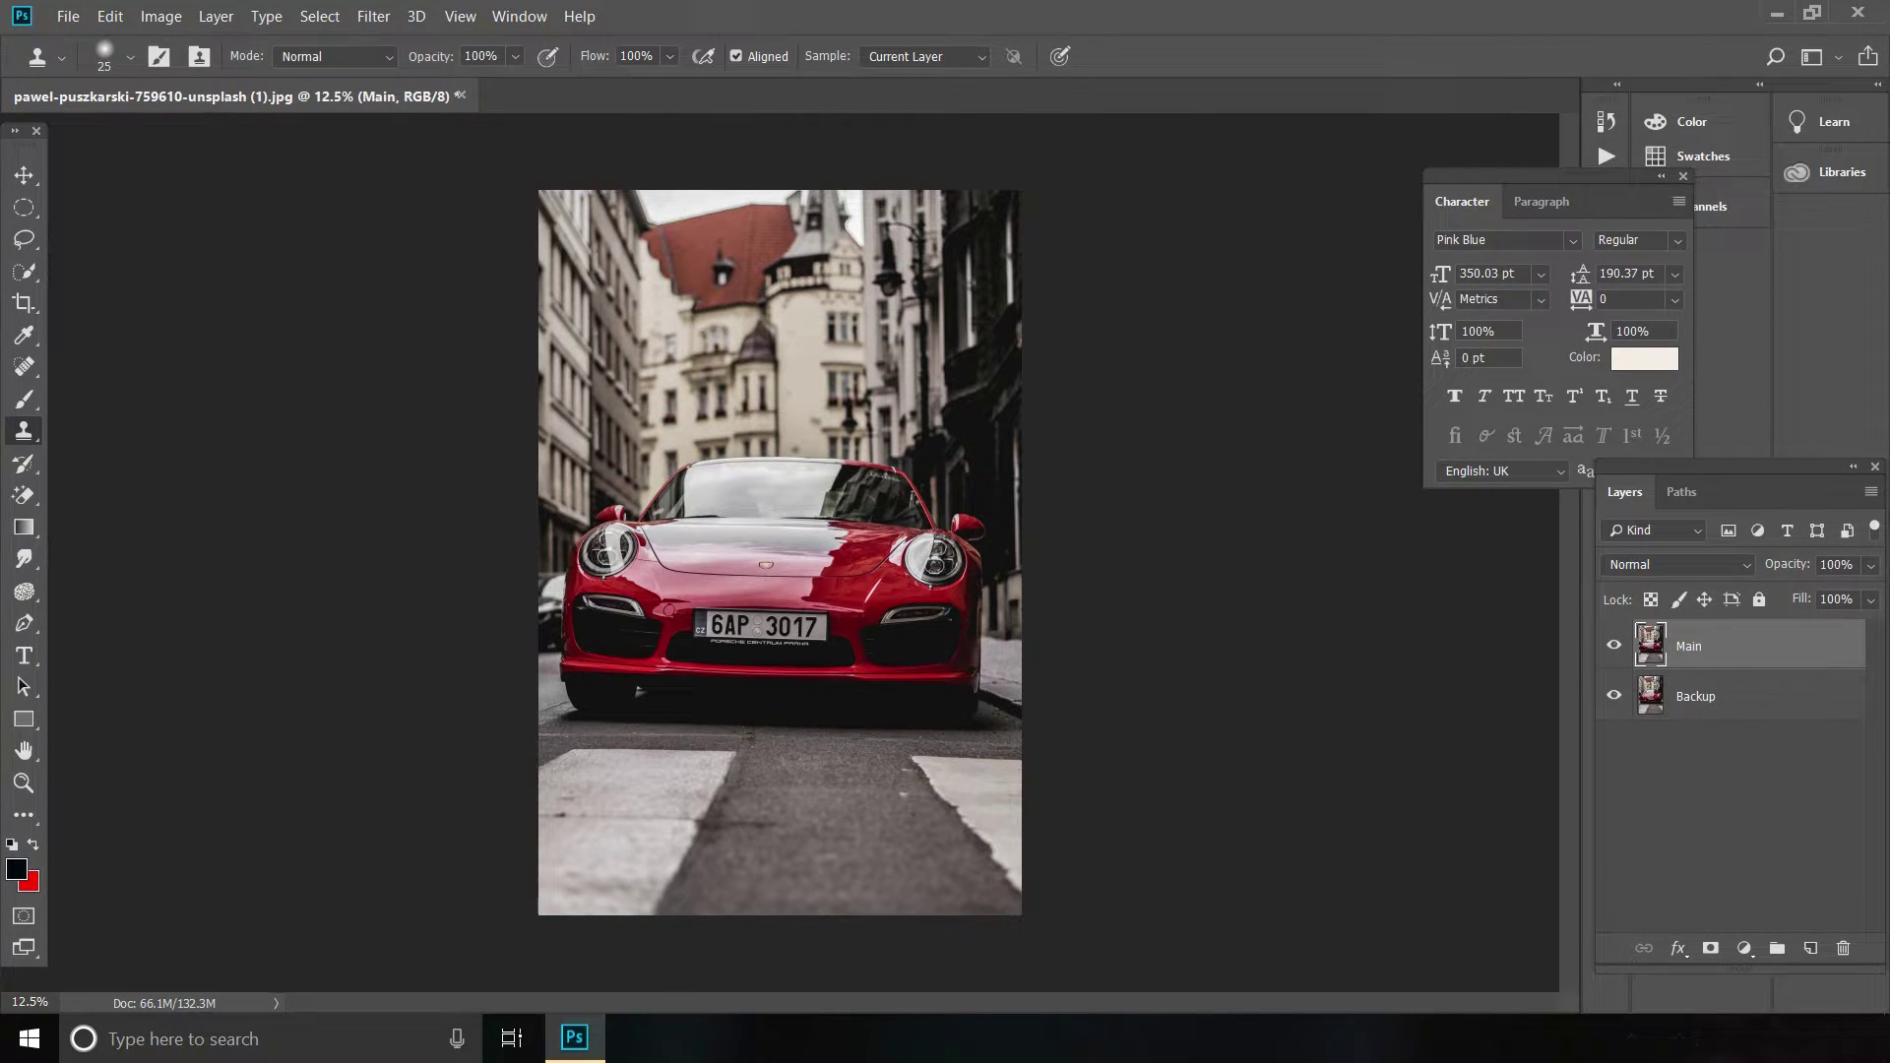
- Close the floating Character panel to clear the work area around the car's licence plate
left_click(24, 787)
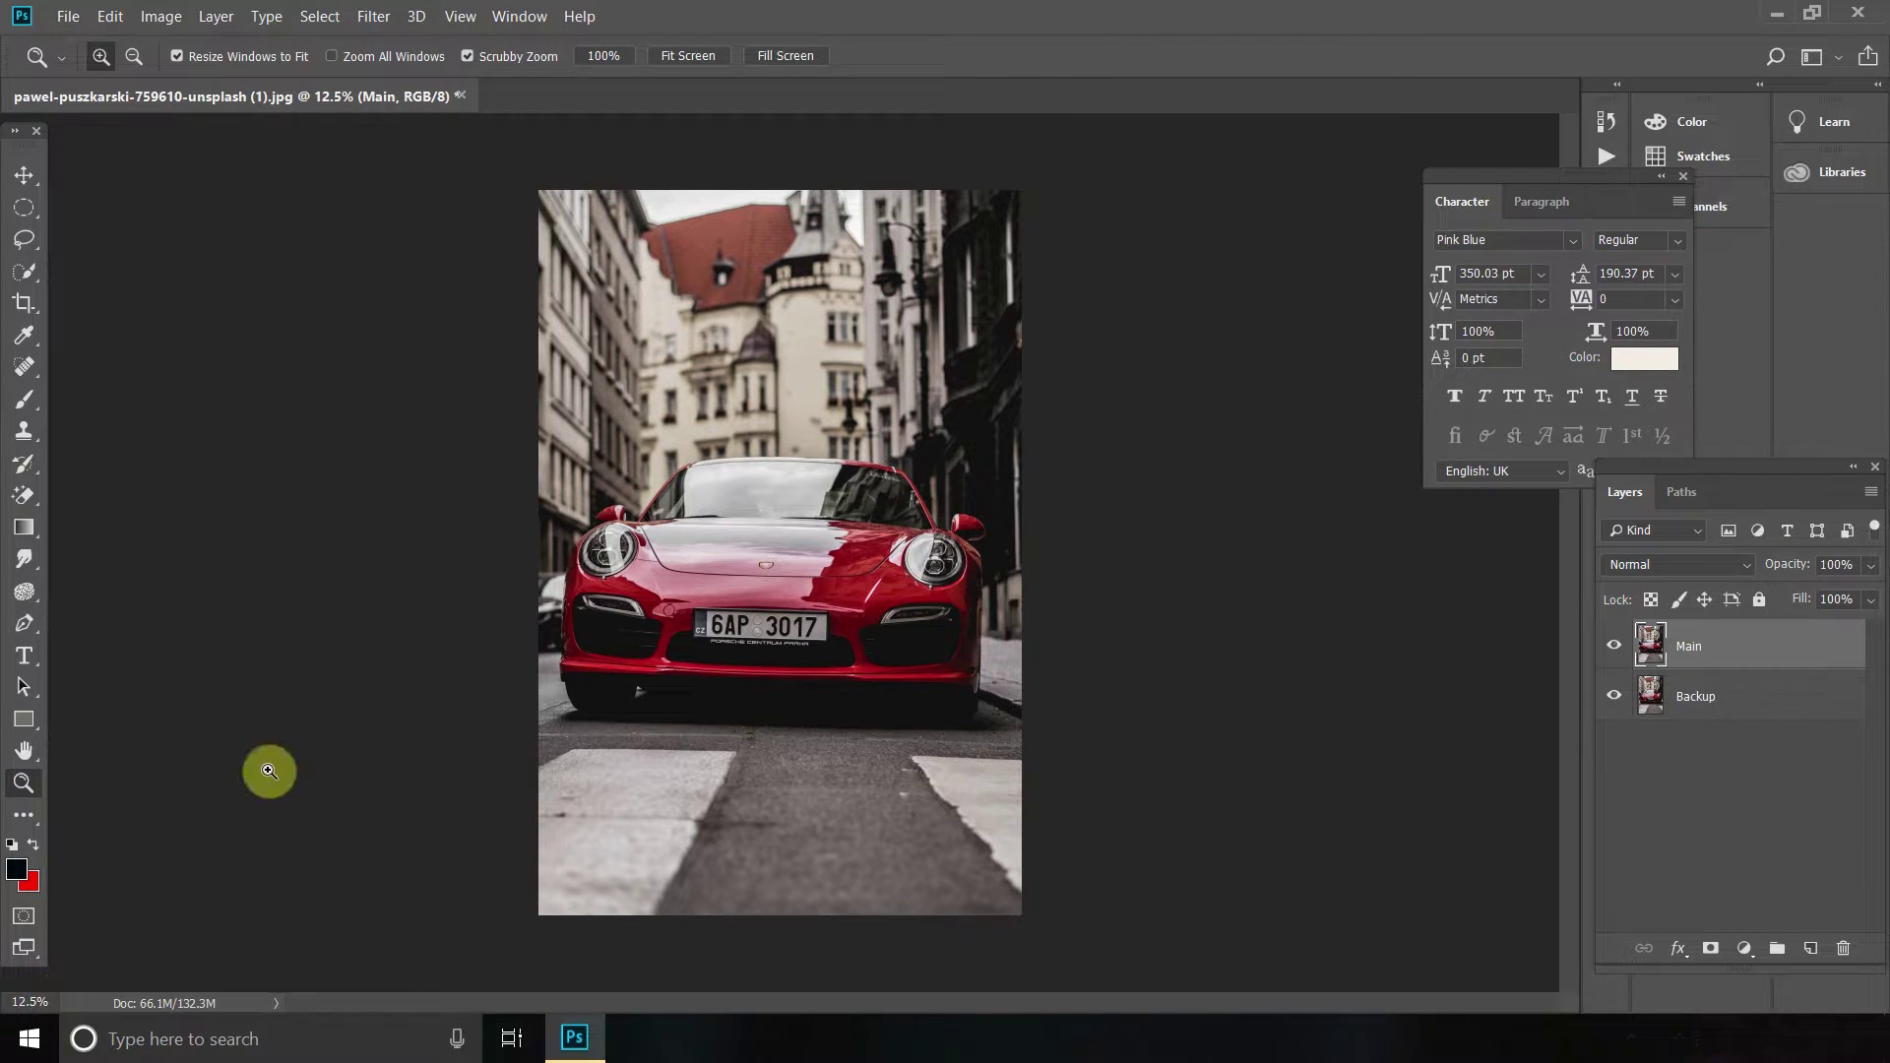
left_click(745, 633)
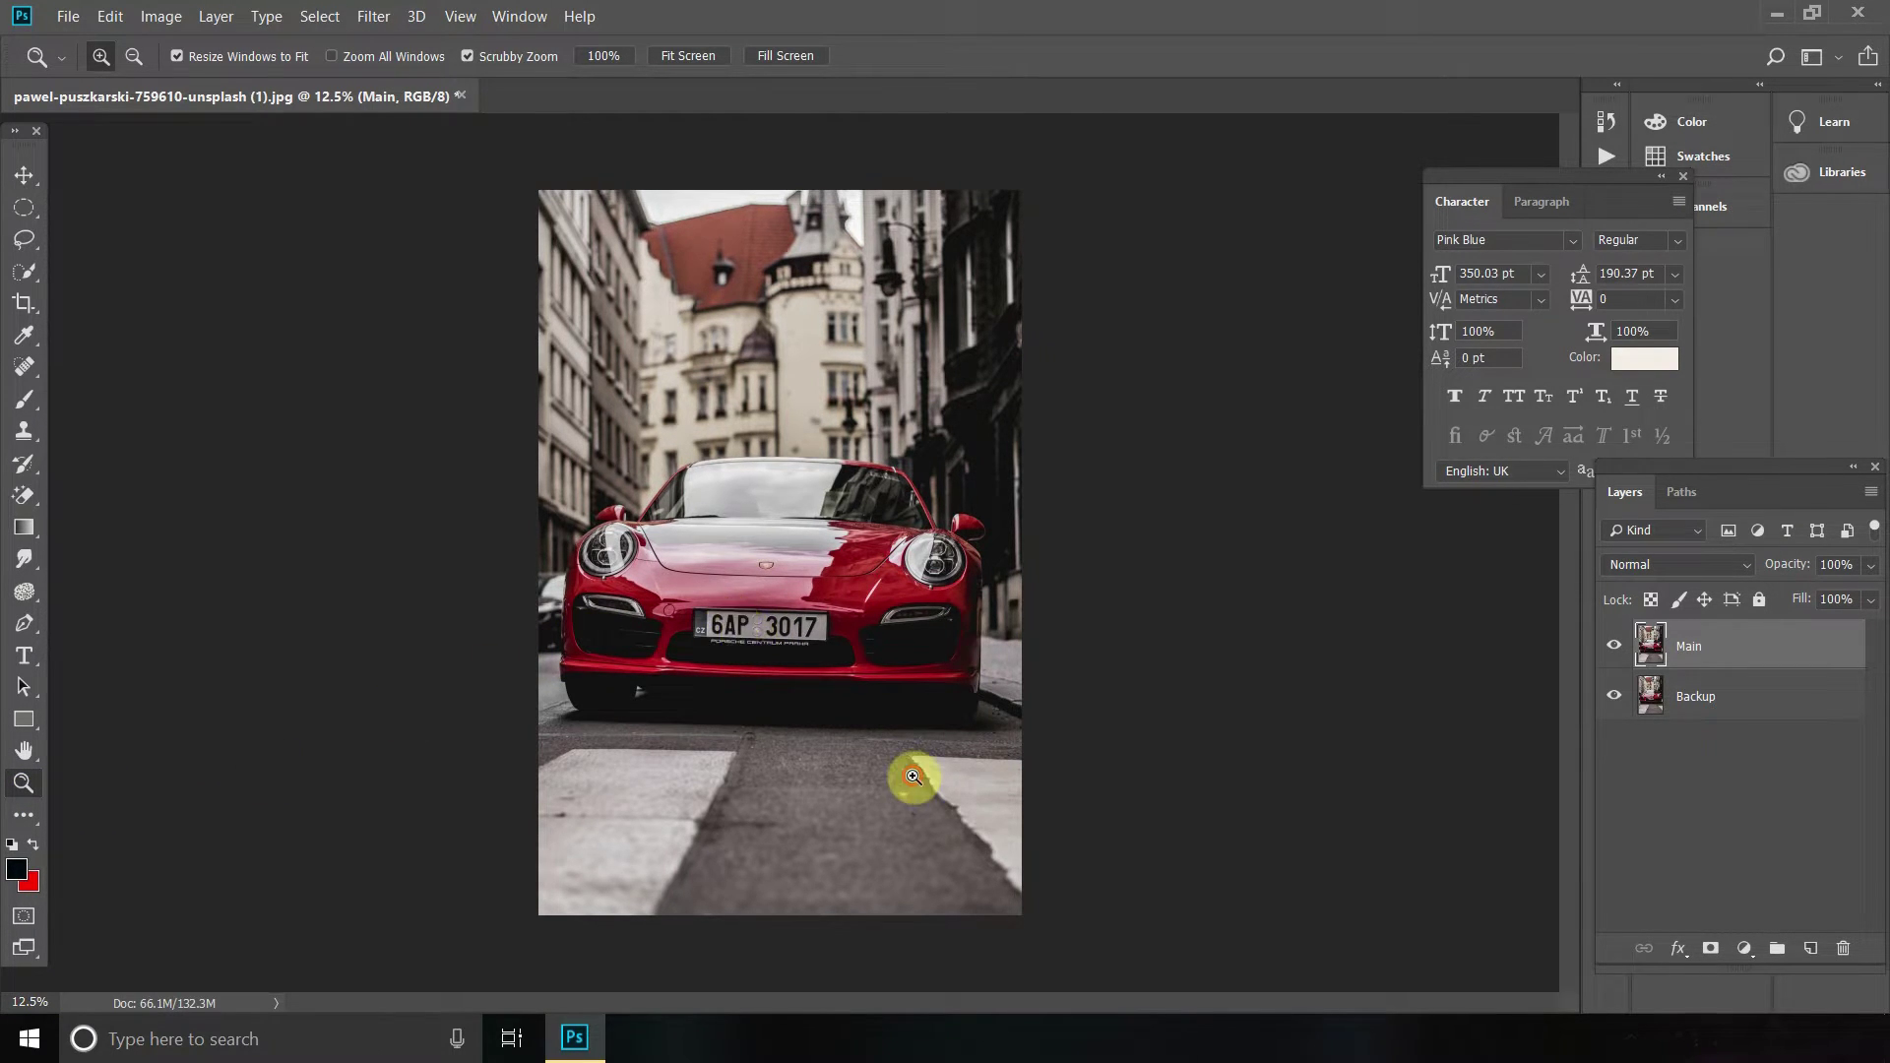
left_click_drag(927, 788, 925, 785)
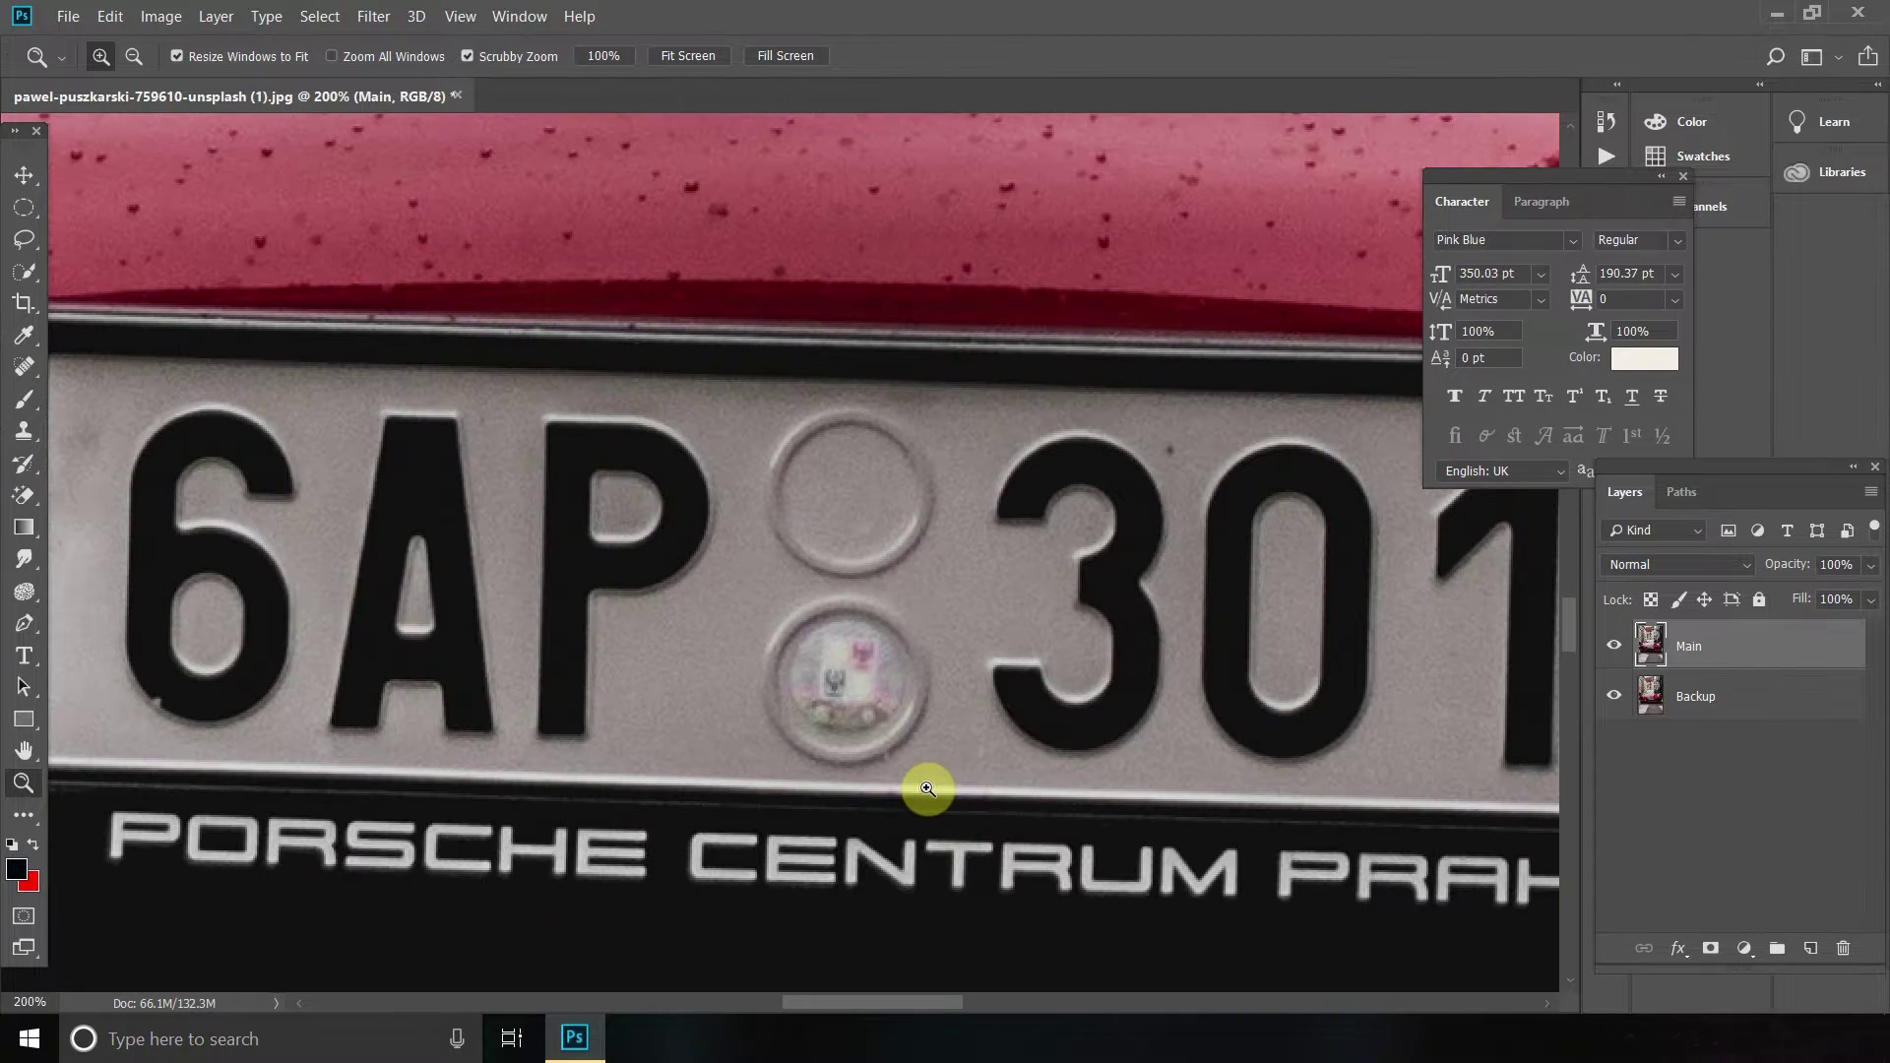
right_click(924, 785)
left_click(1015, 900)
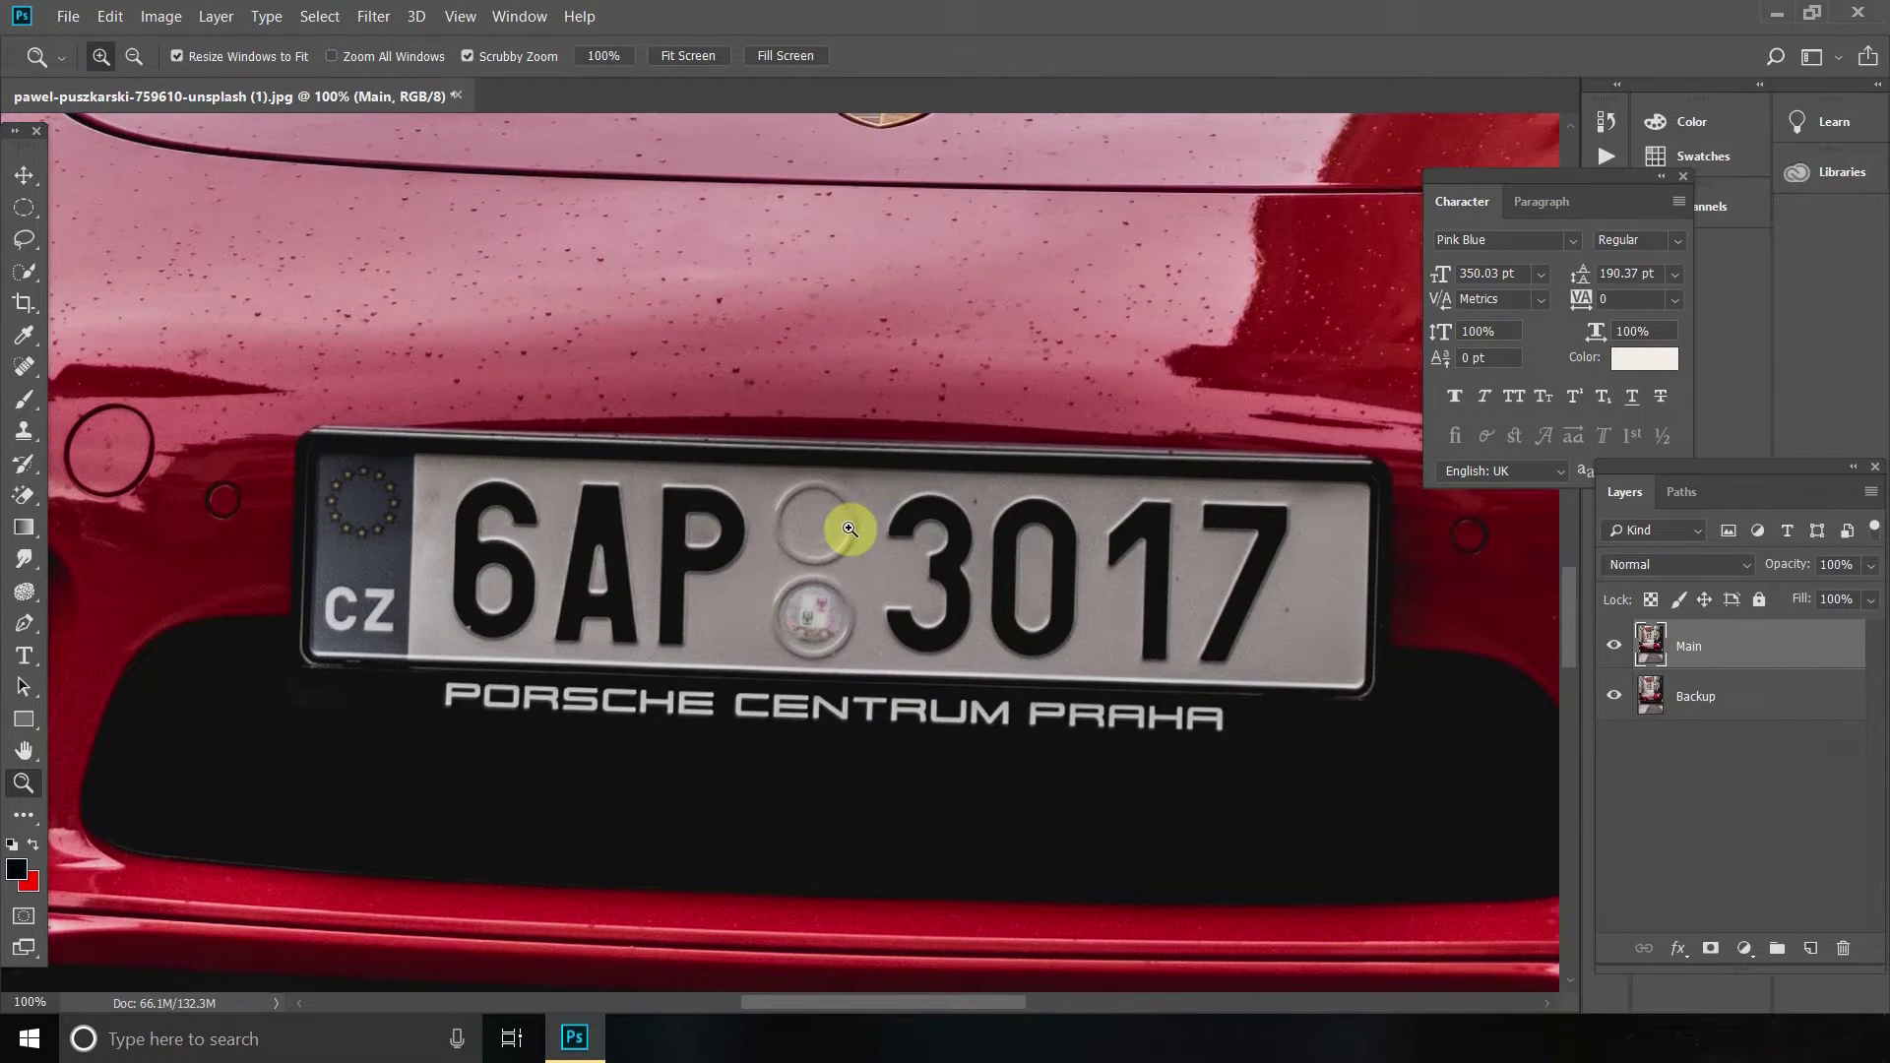
left_click(1682, 180)
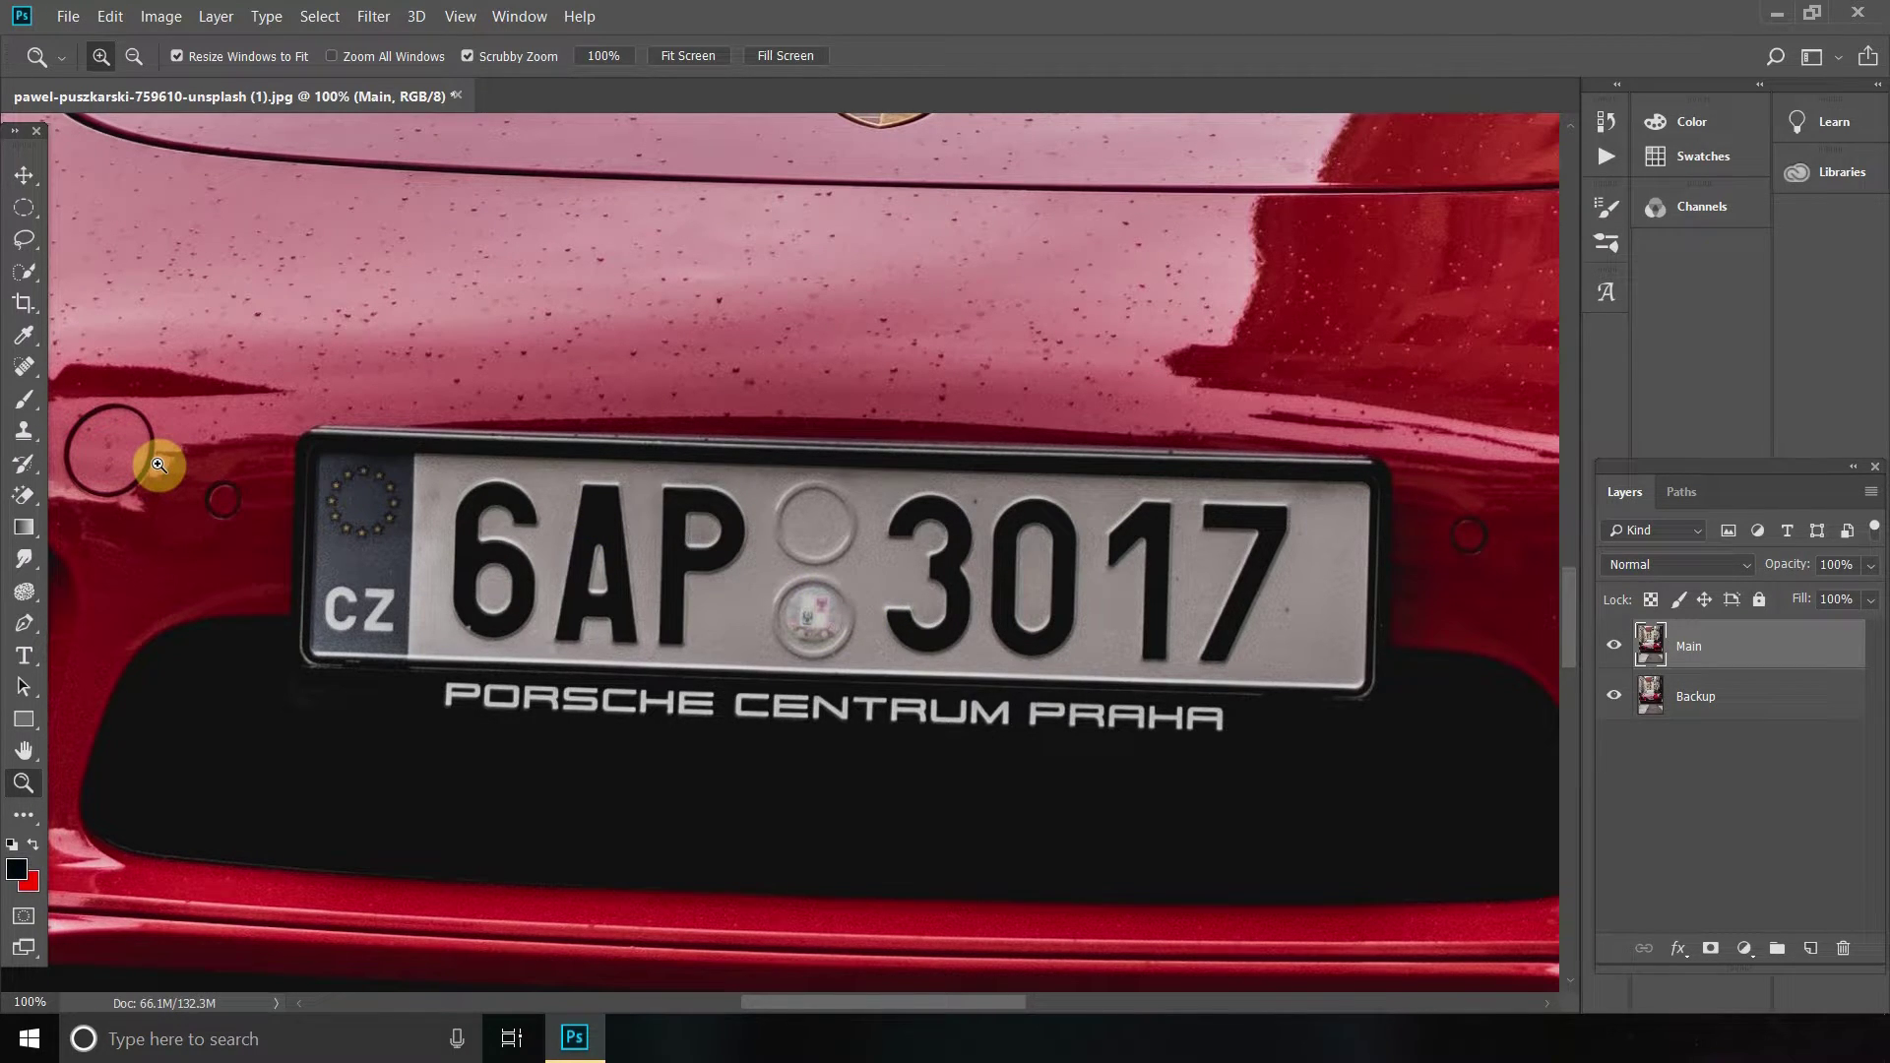
- Activate the Clone Stamp tool and choose the Essentials (Default) workspace
left_click(23, 430)
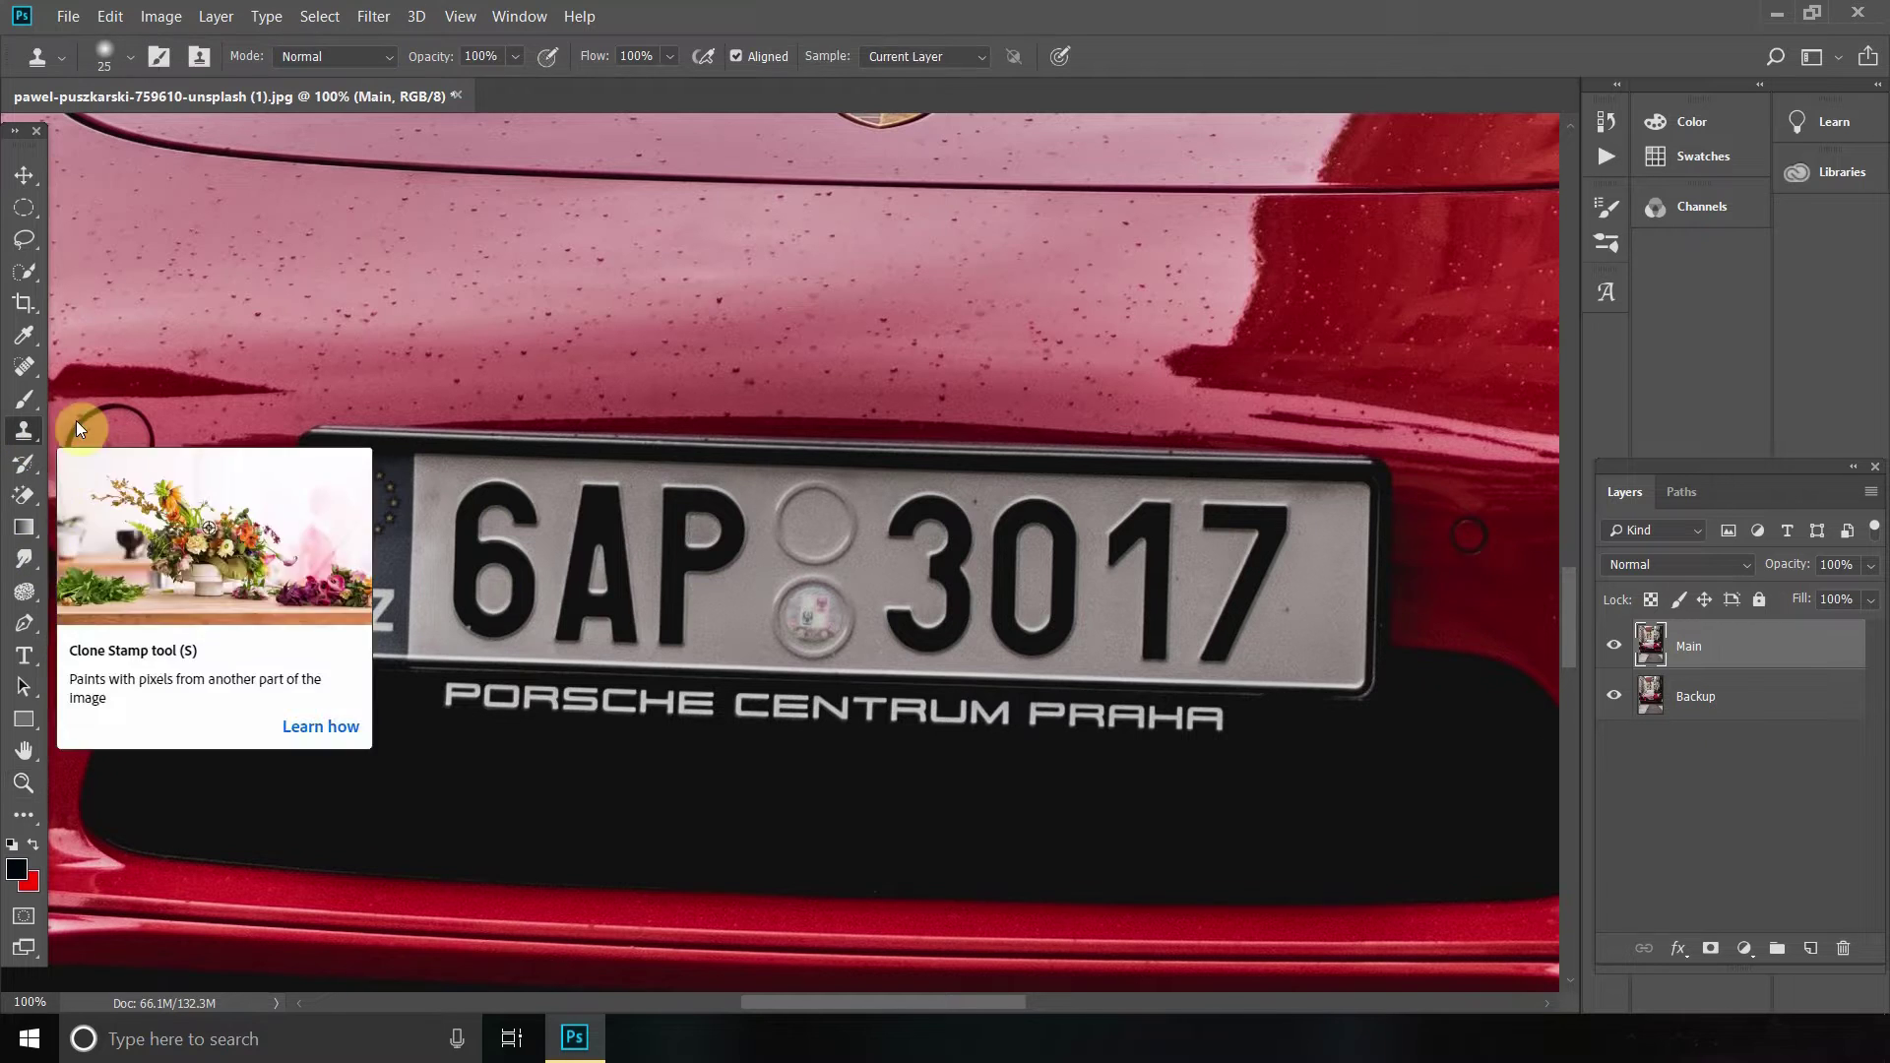
left_click(516, 16)
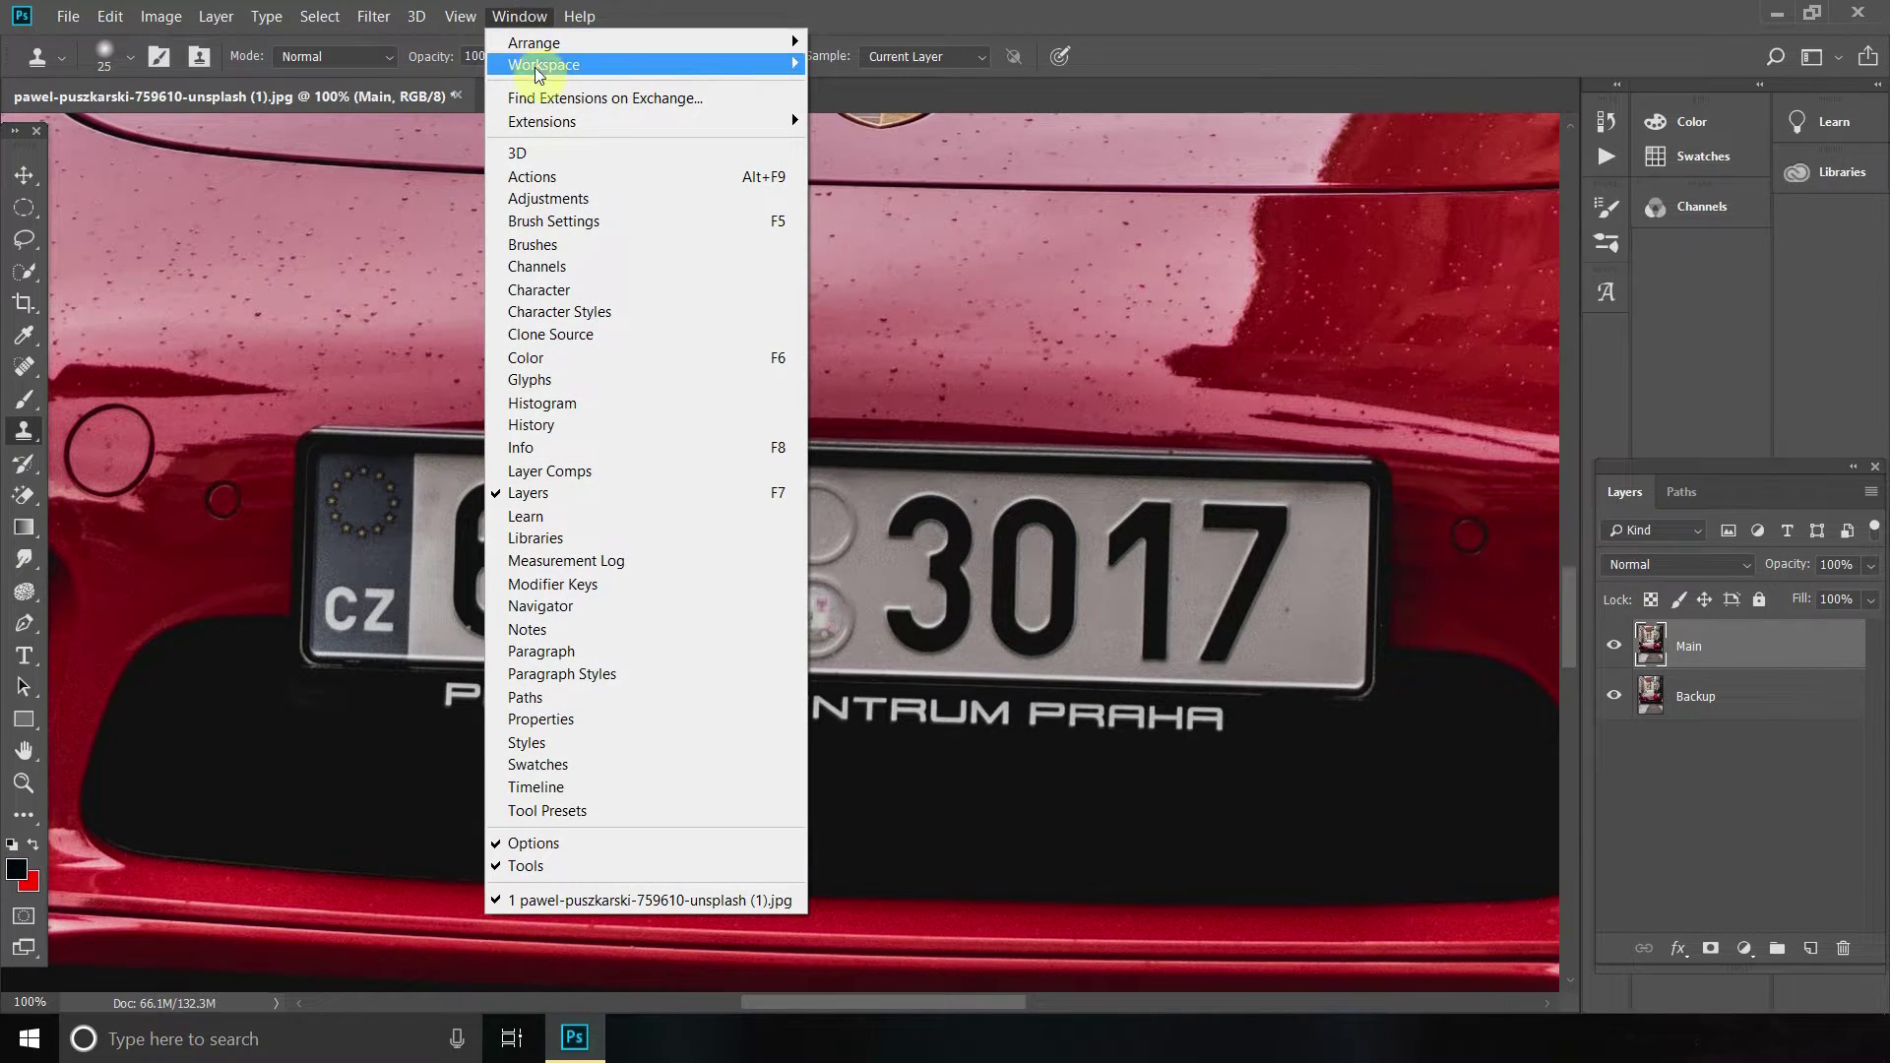
mouse_move(661, 66)
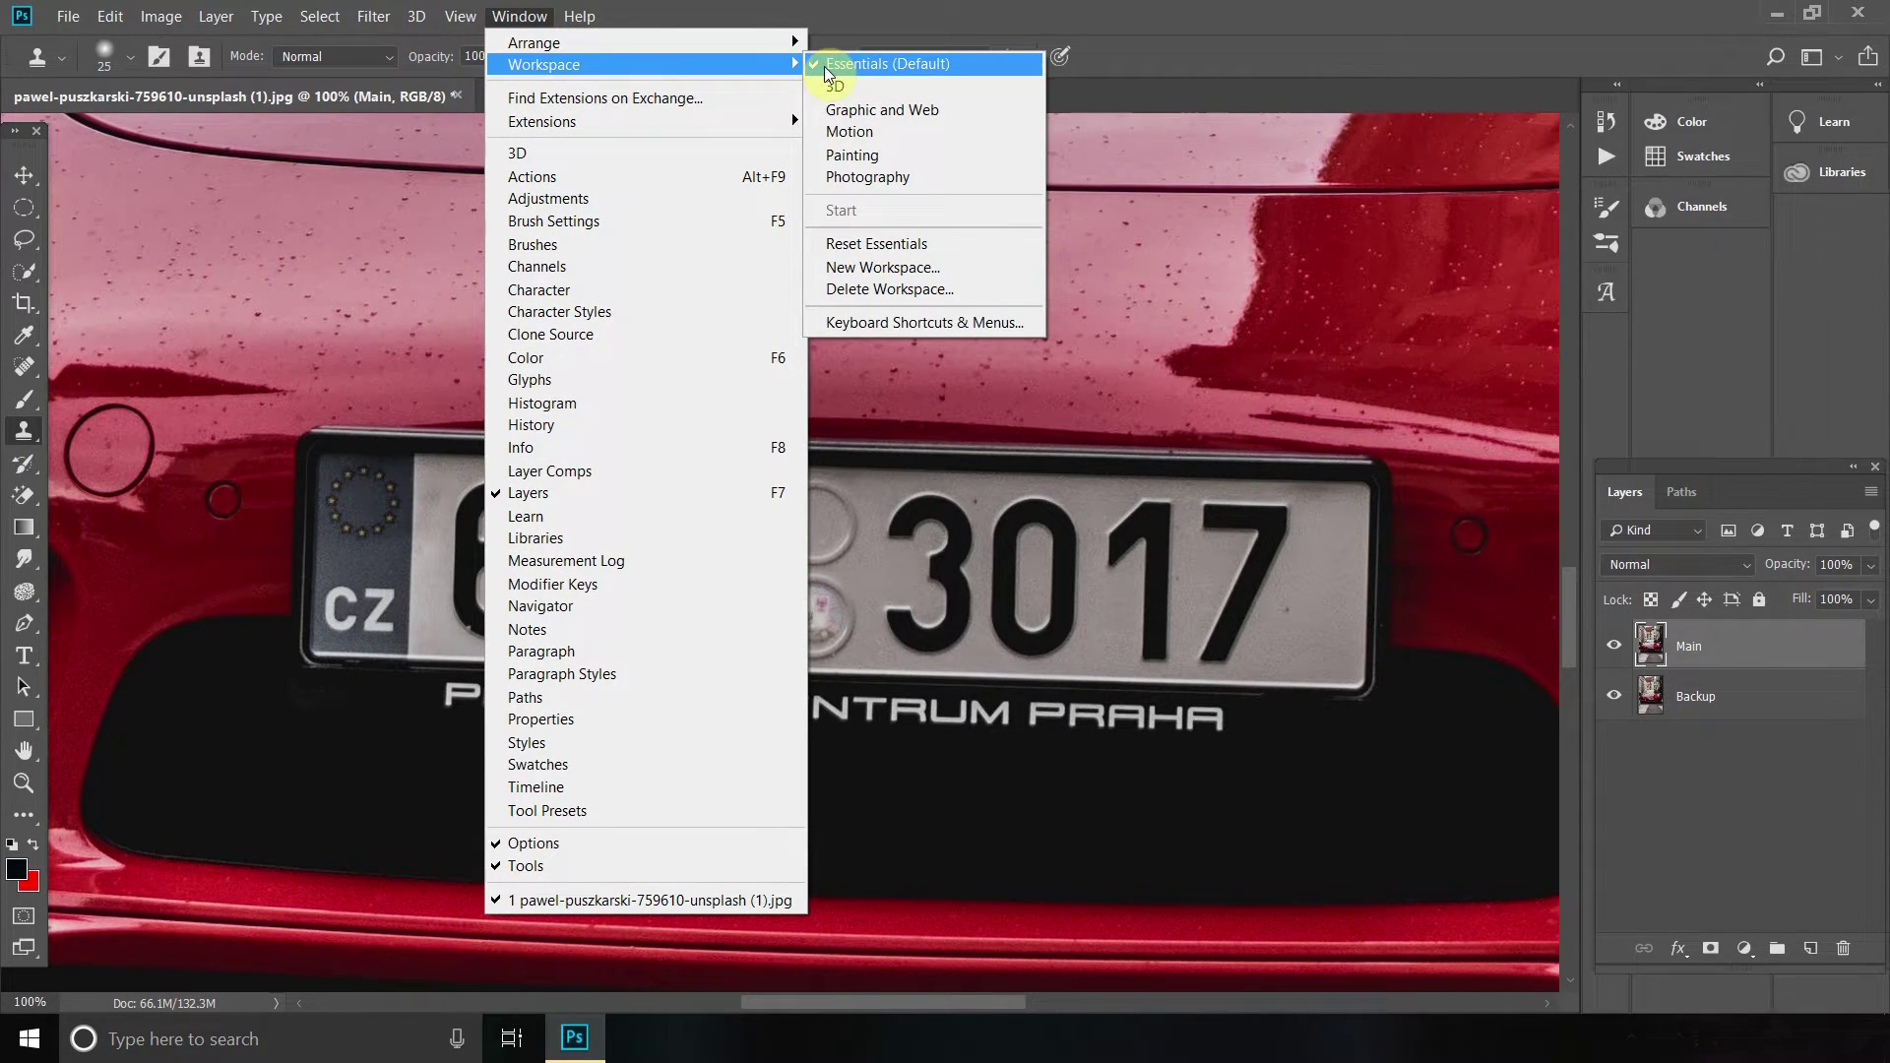
left_click(866, 65)
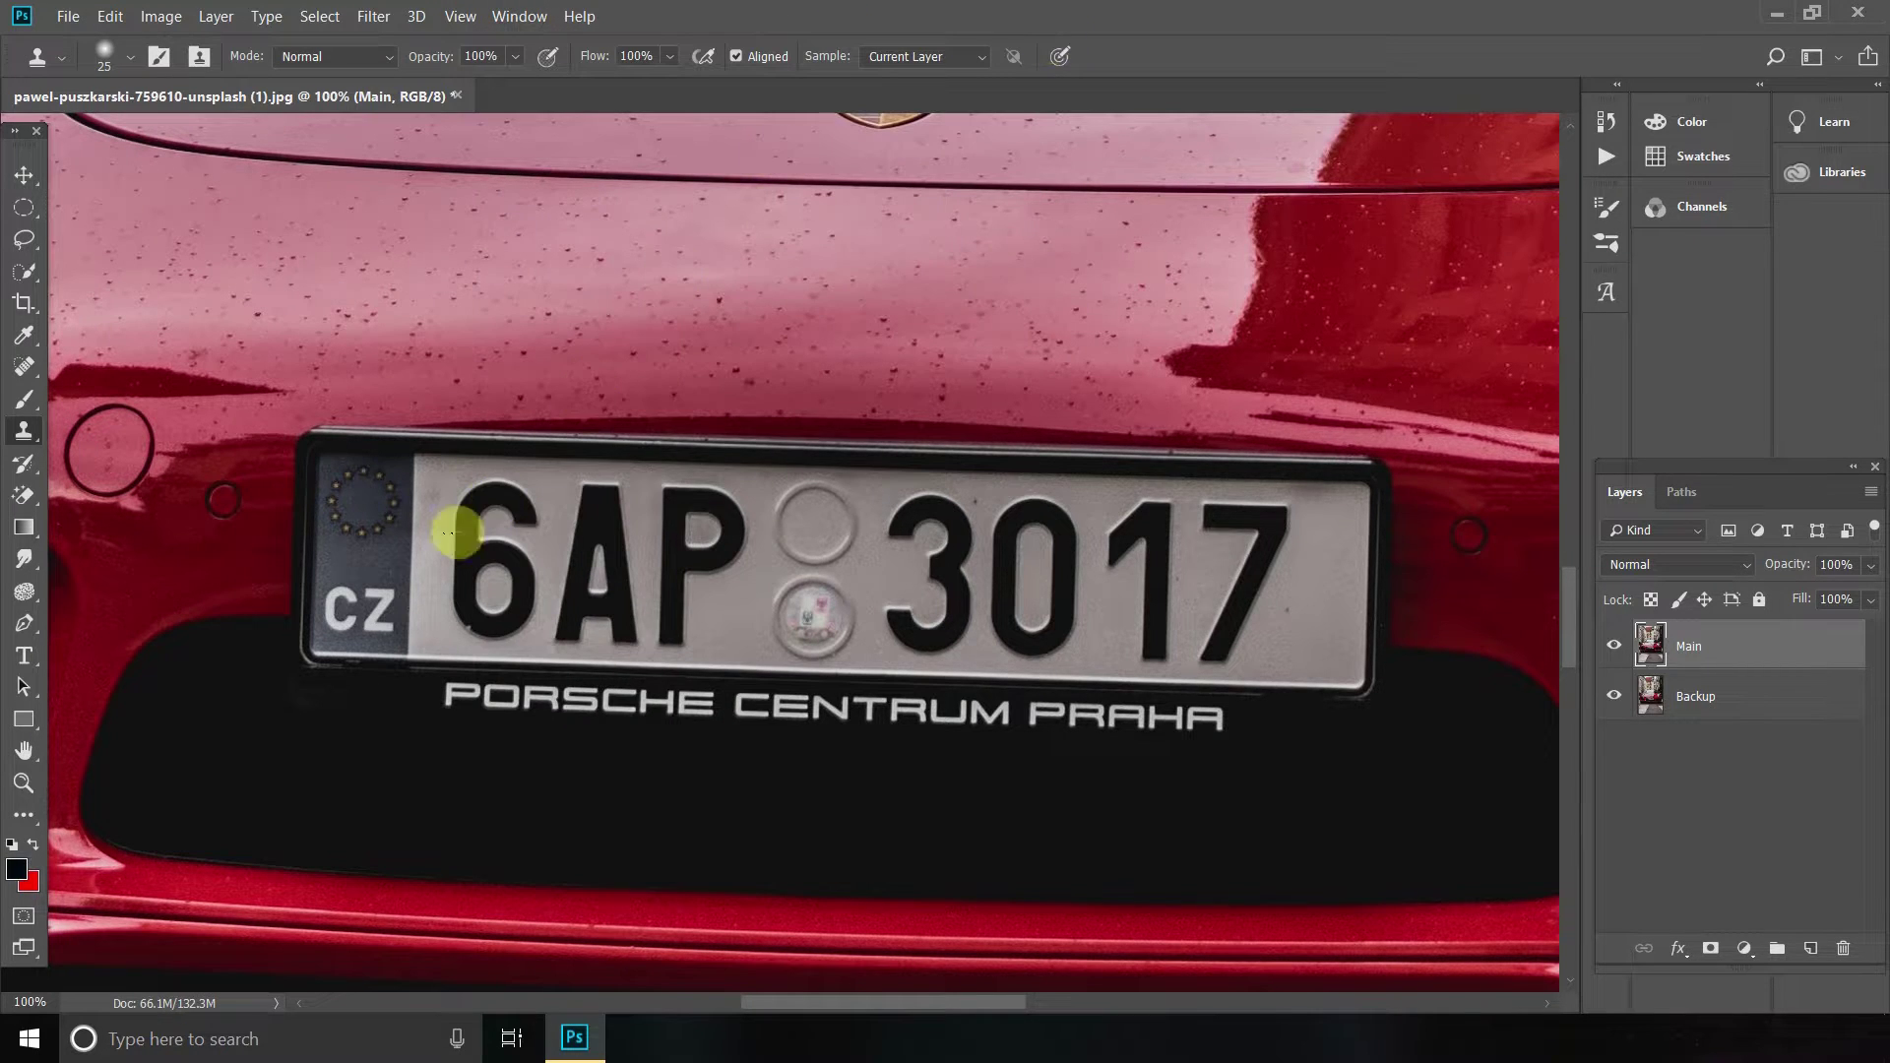
- Set the Clone Stamp's soft round brush size to 35 px
left_click(133, 61)
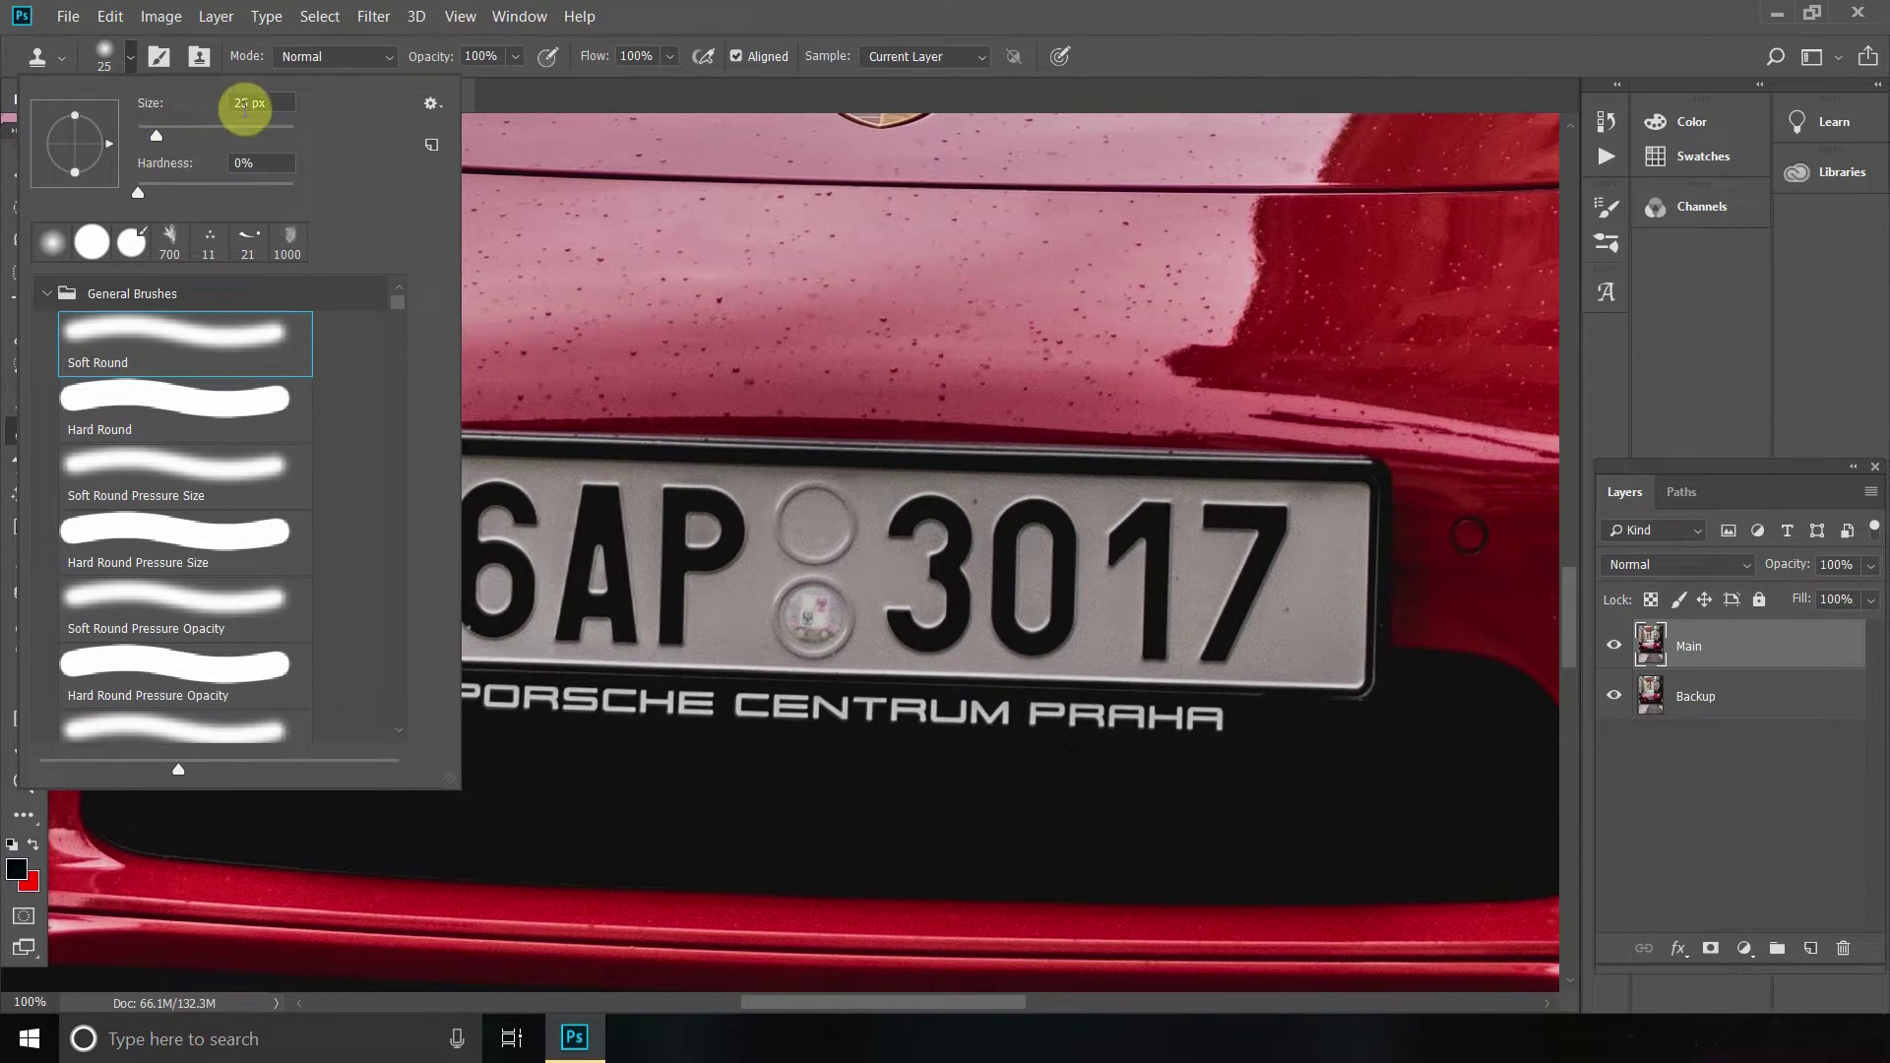
double_click(247, 103)
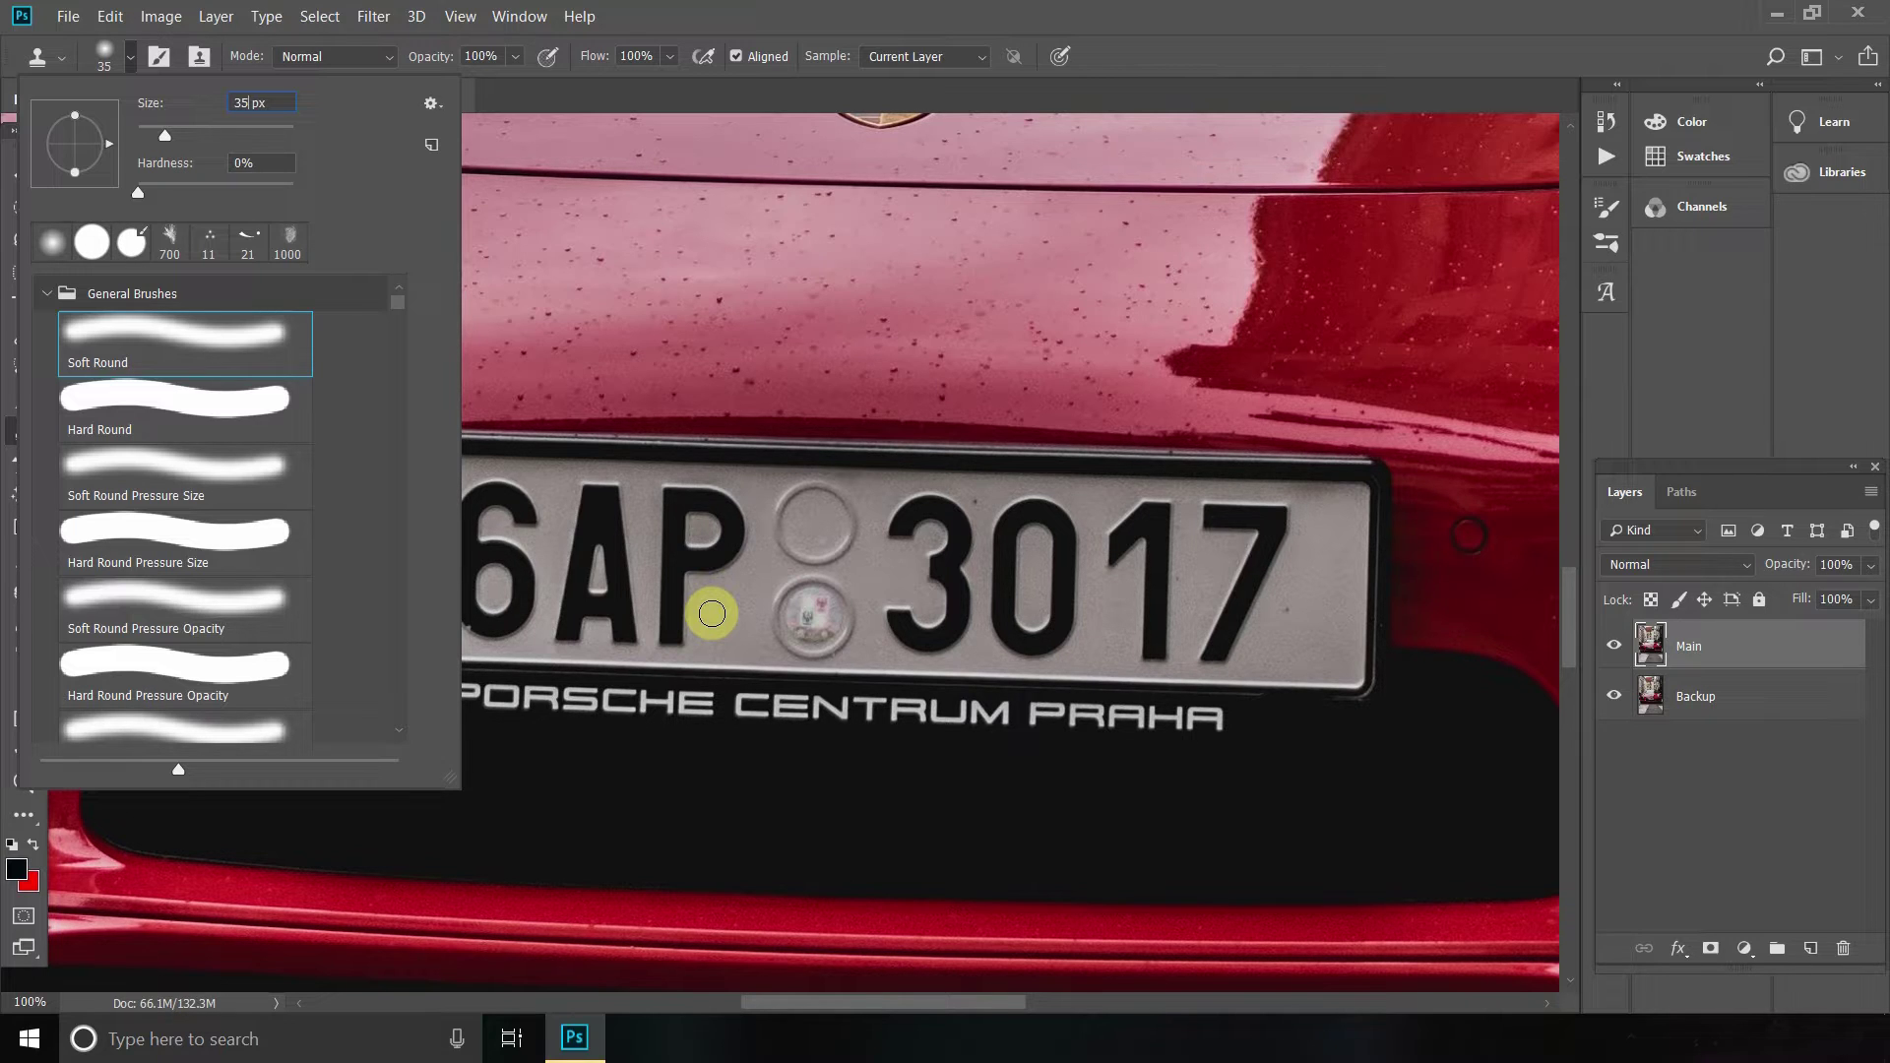
left_click(715, 620)
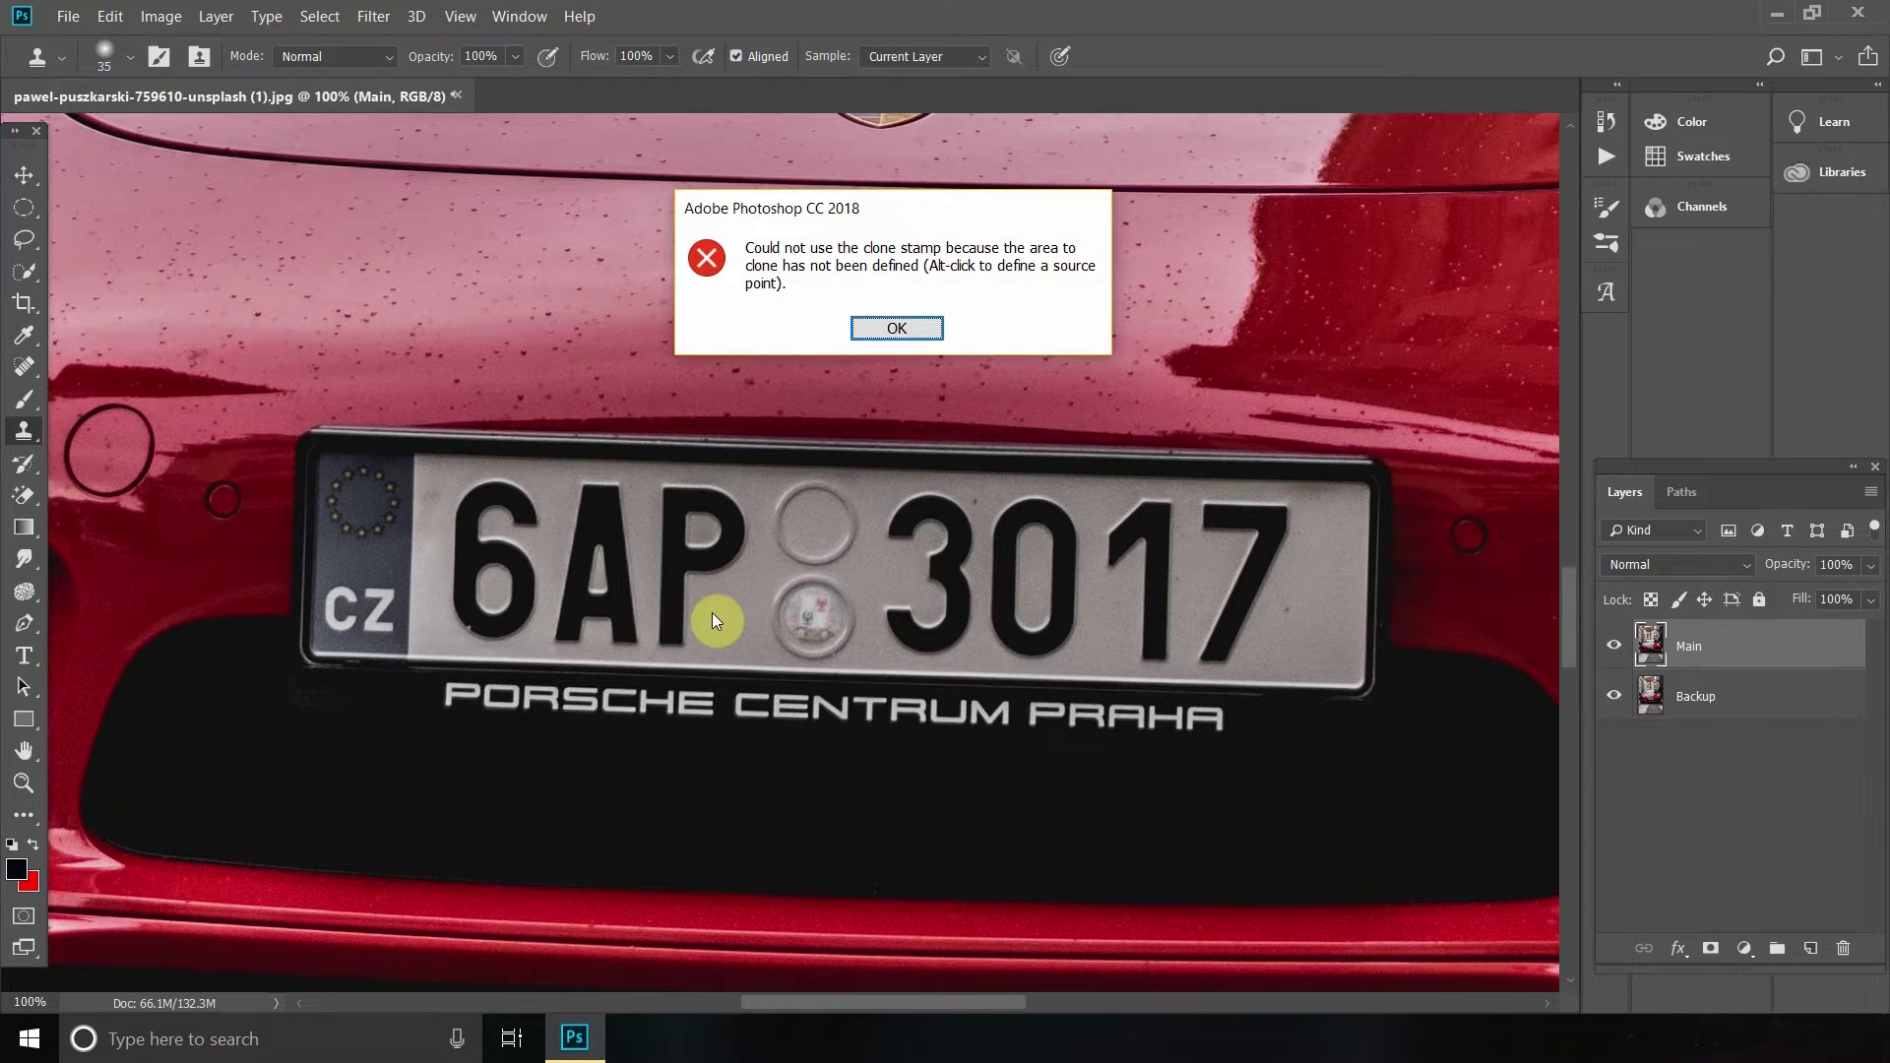
left_click(898, 328)
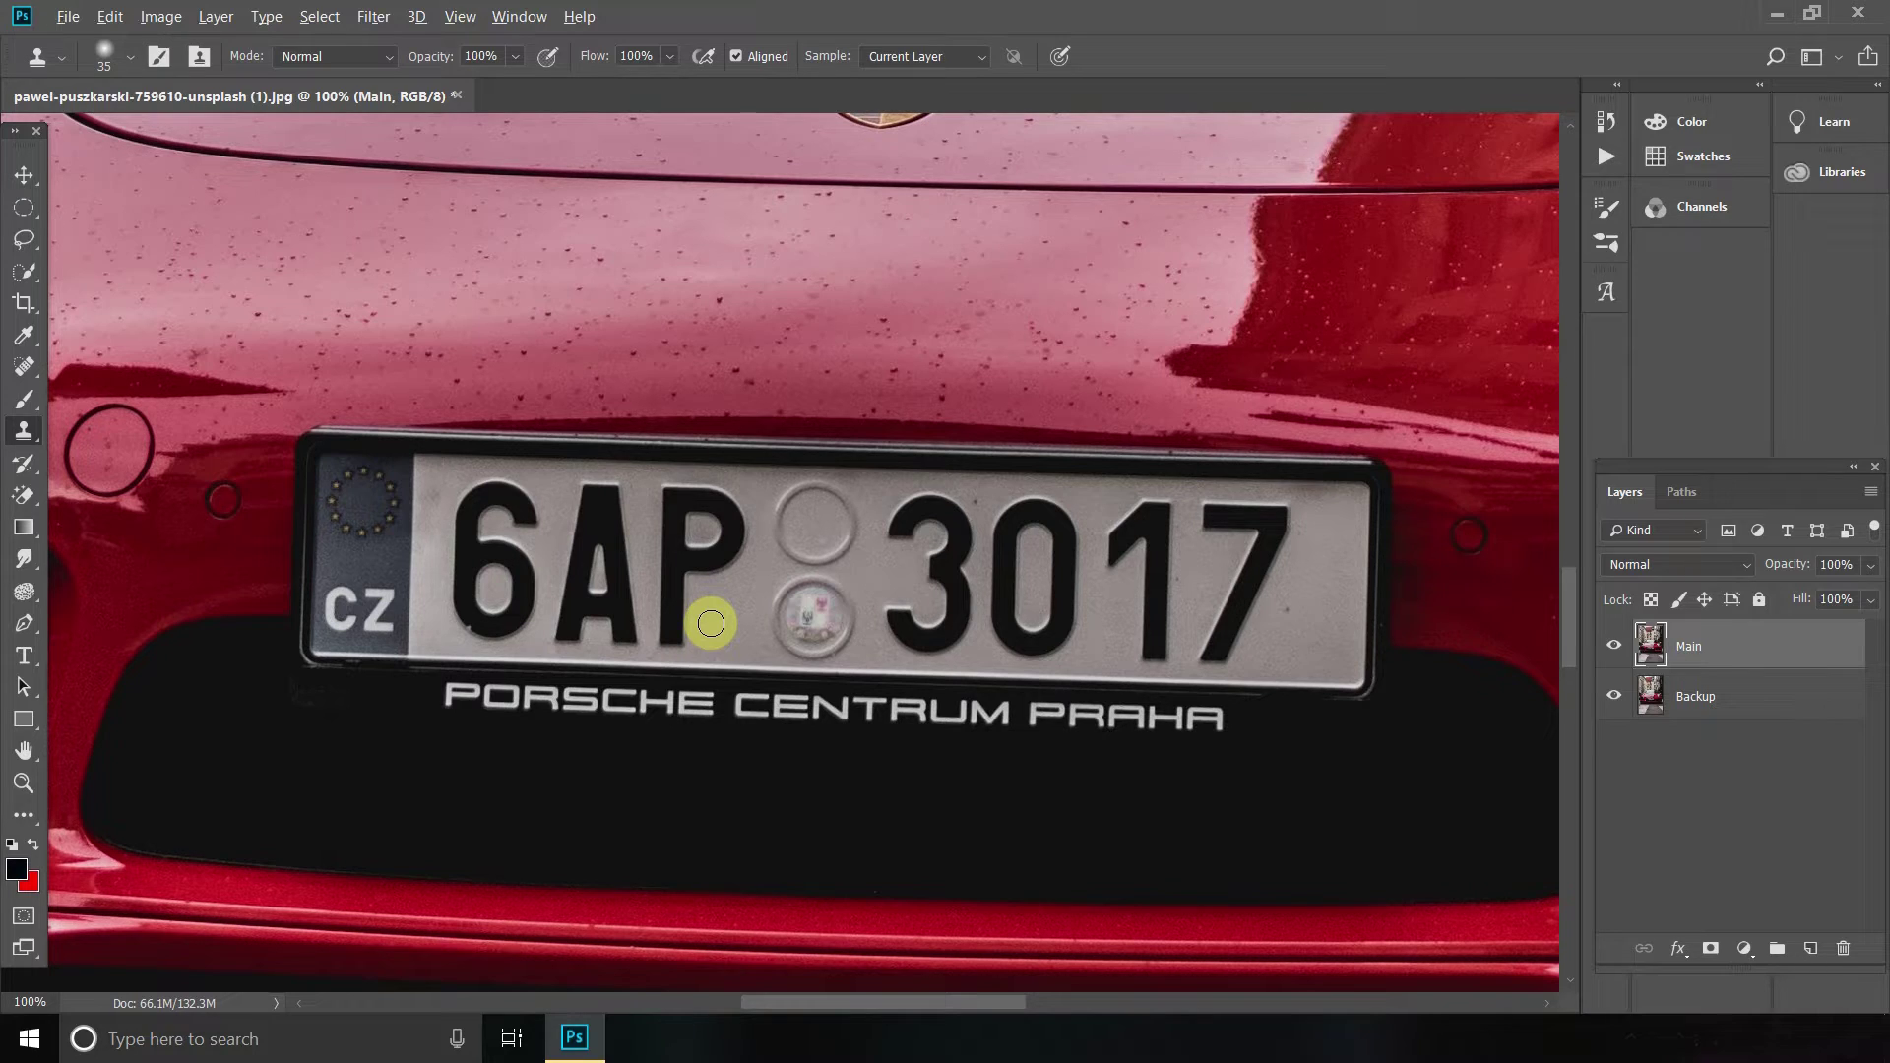
- Clone clean plate surface over the lower stem of the letter P on the licence plate, resampling the source between strokes
left_click(889, 779, "alt")
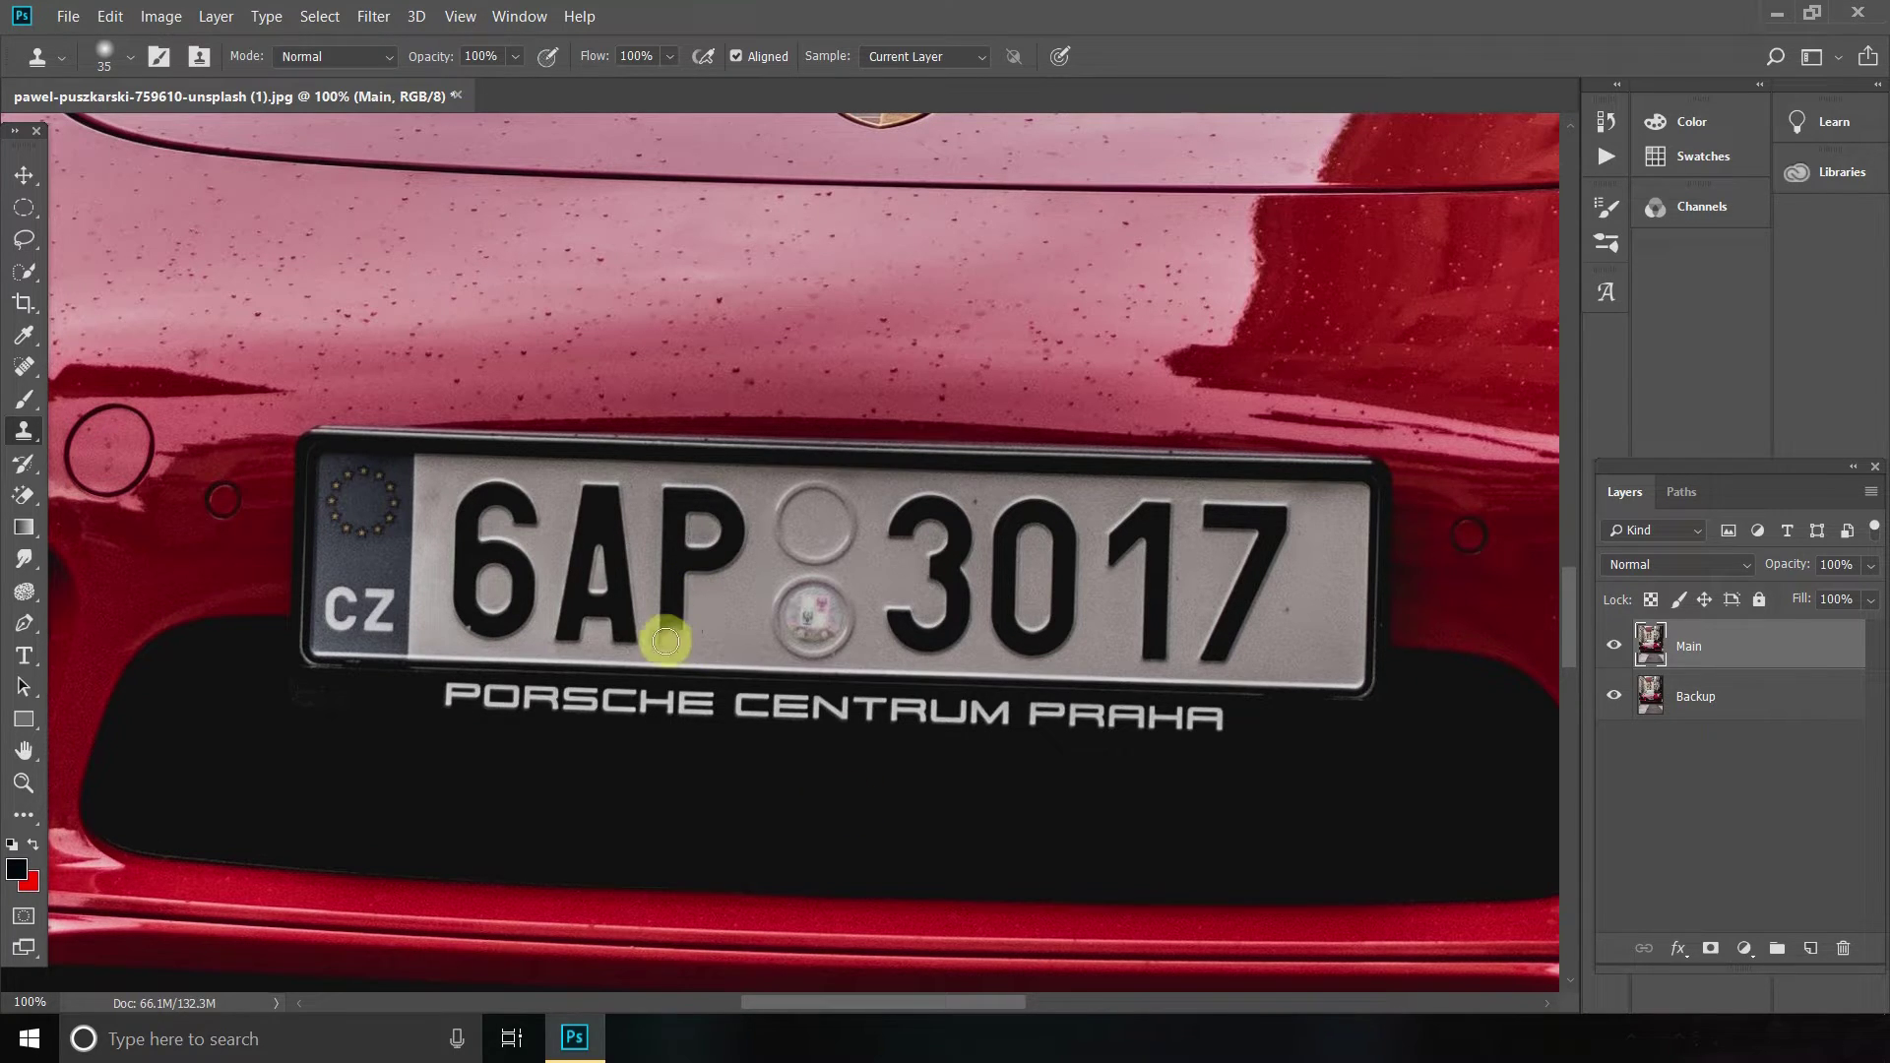
left_click(881, 799, "alt")
left_click(667, 633)
left_click(847, 799, "alt")
left_click(665, 628)
left_click(877, 793, "alt")
left_click(660, 638)
left_click(713, 636, "alt")
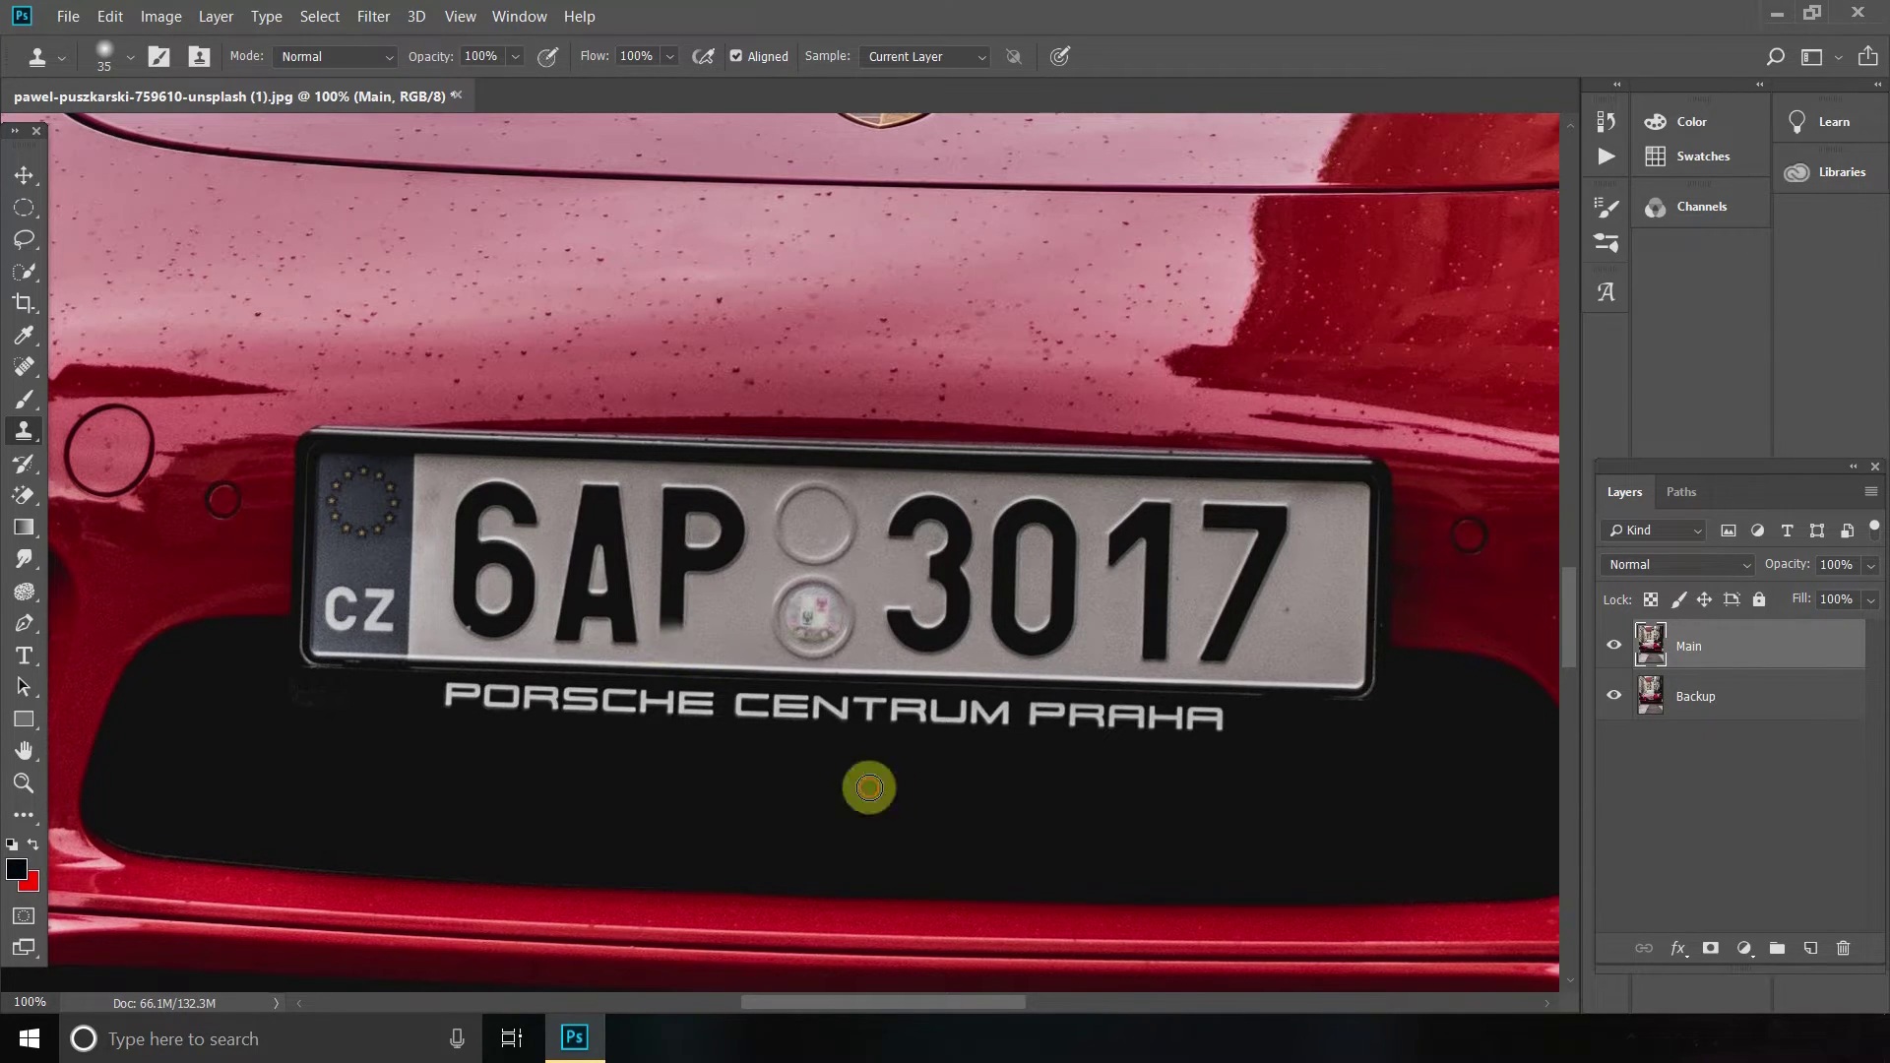
left_click(677, 627)
left_click(847, 783, "alt")
left_click(667, 621)
left_click(836, 781, "alt")
left_click(666, 621)
left_click(866, 769, "alt")
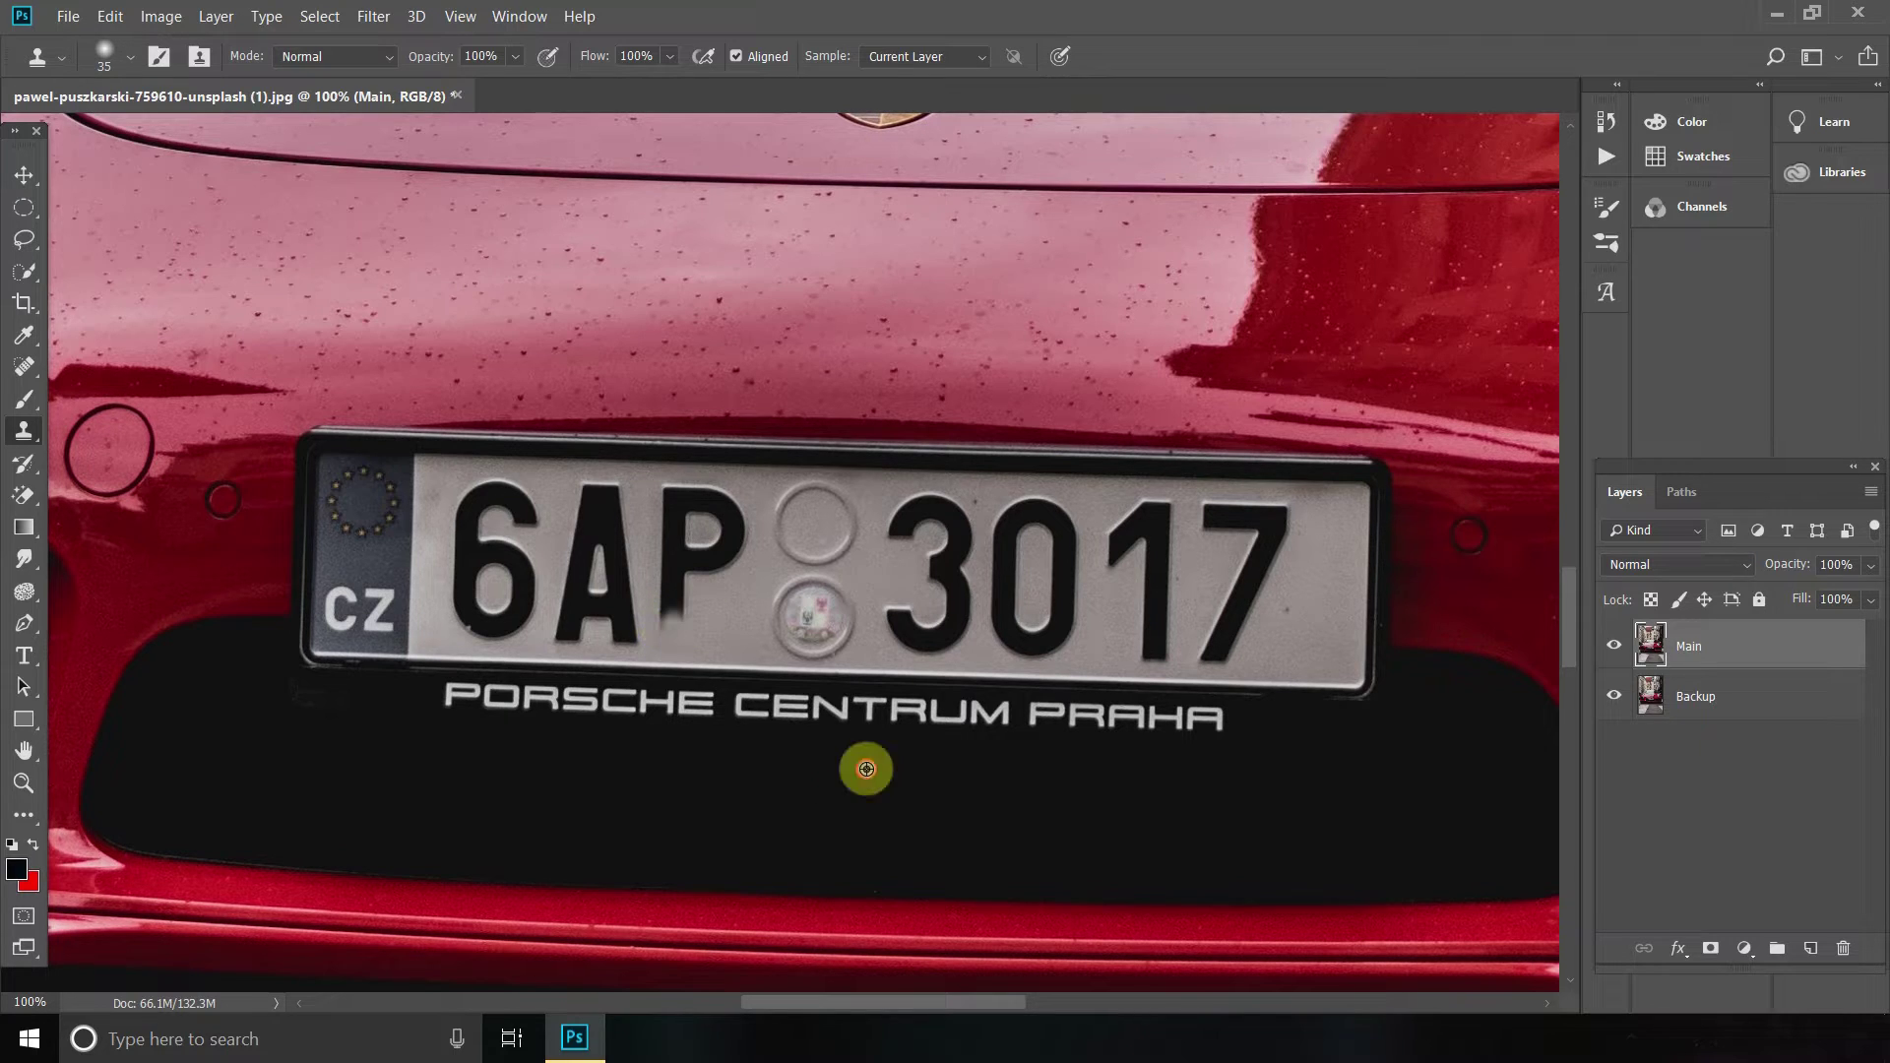
left_click_drag(689, 615, 662, 628)
left_click(654, 618)
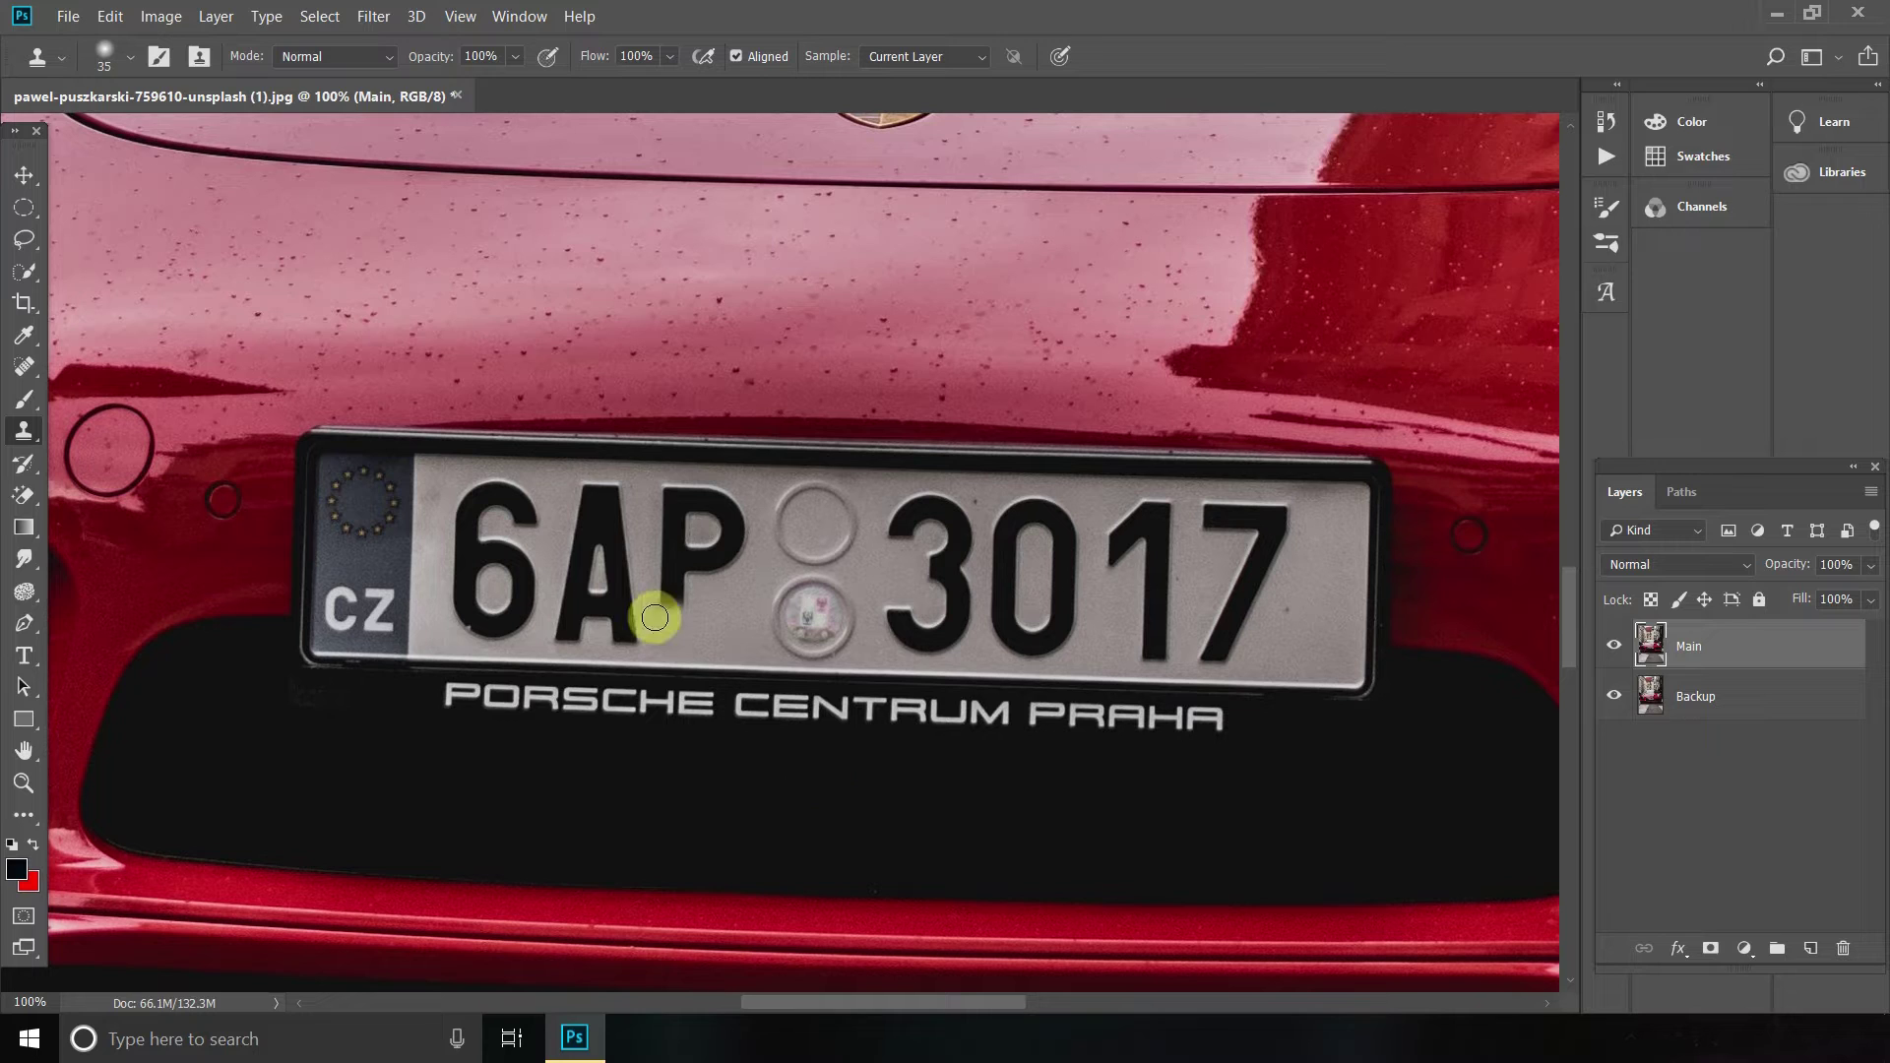
left_click(665, 609)
left_click(677, 603)
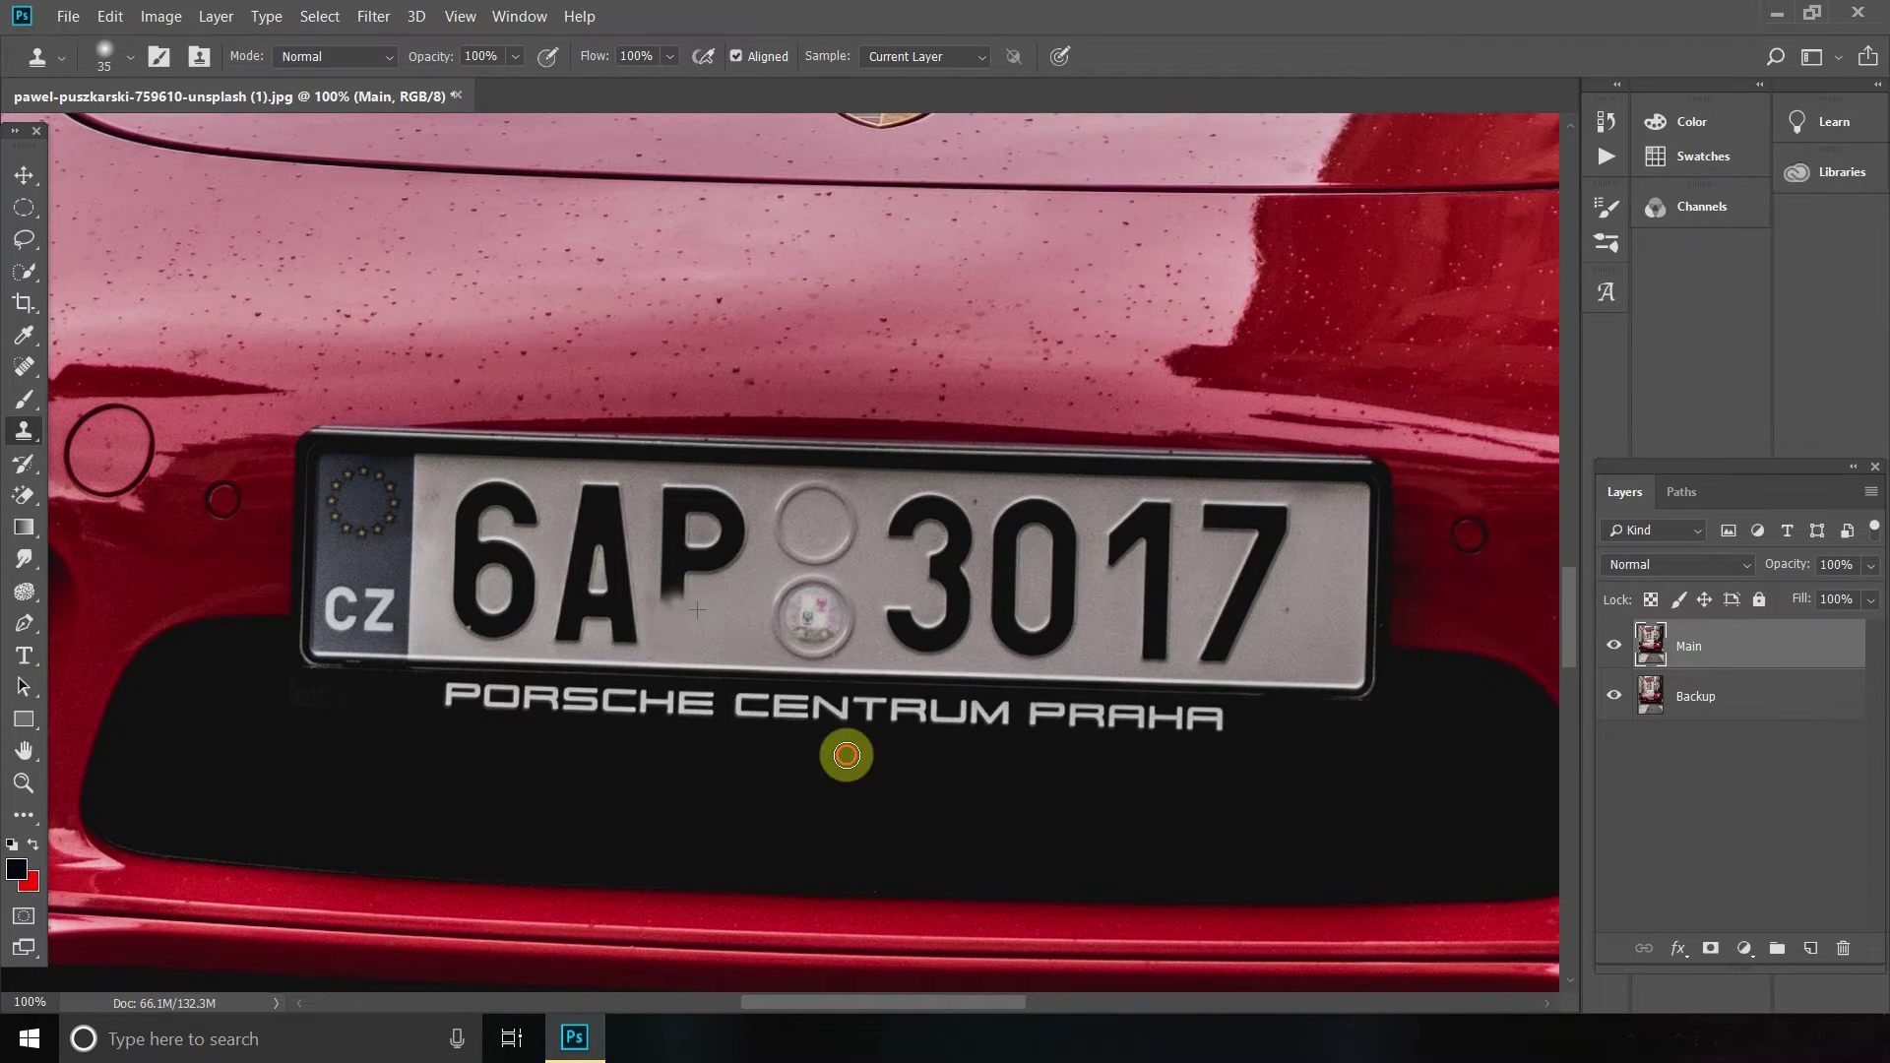
left_click(669, 602)
left_click(650, 580, "alt")
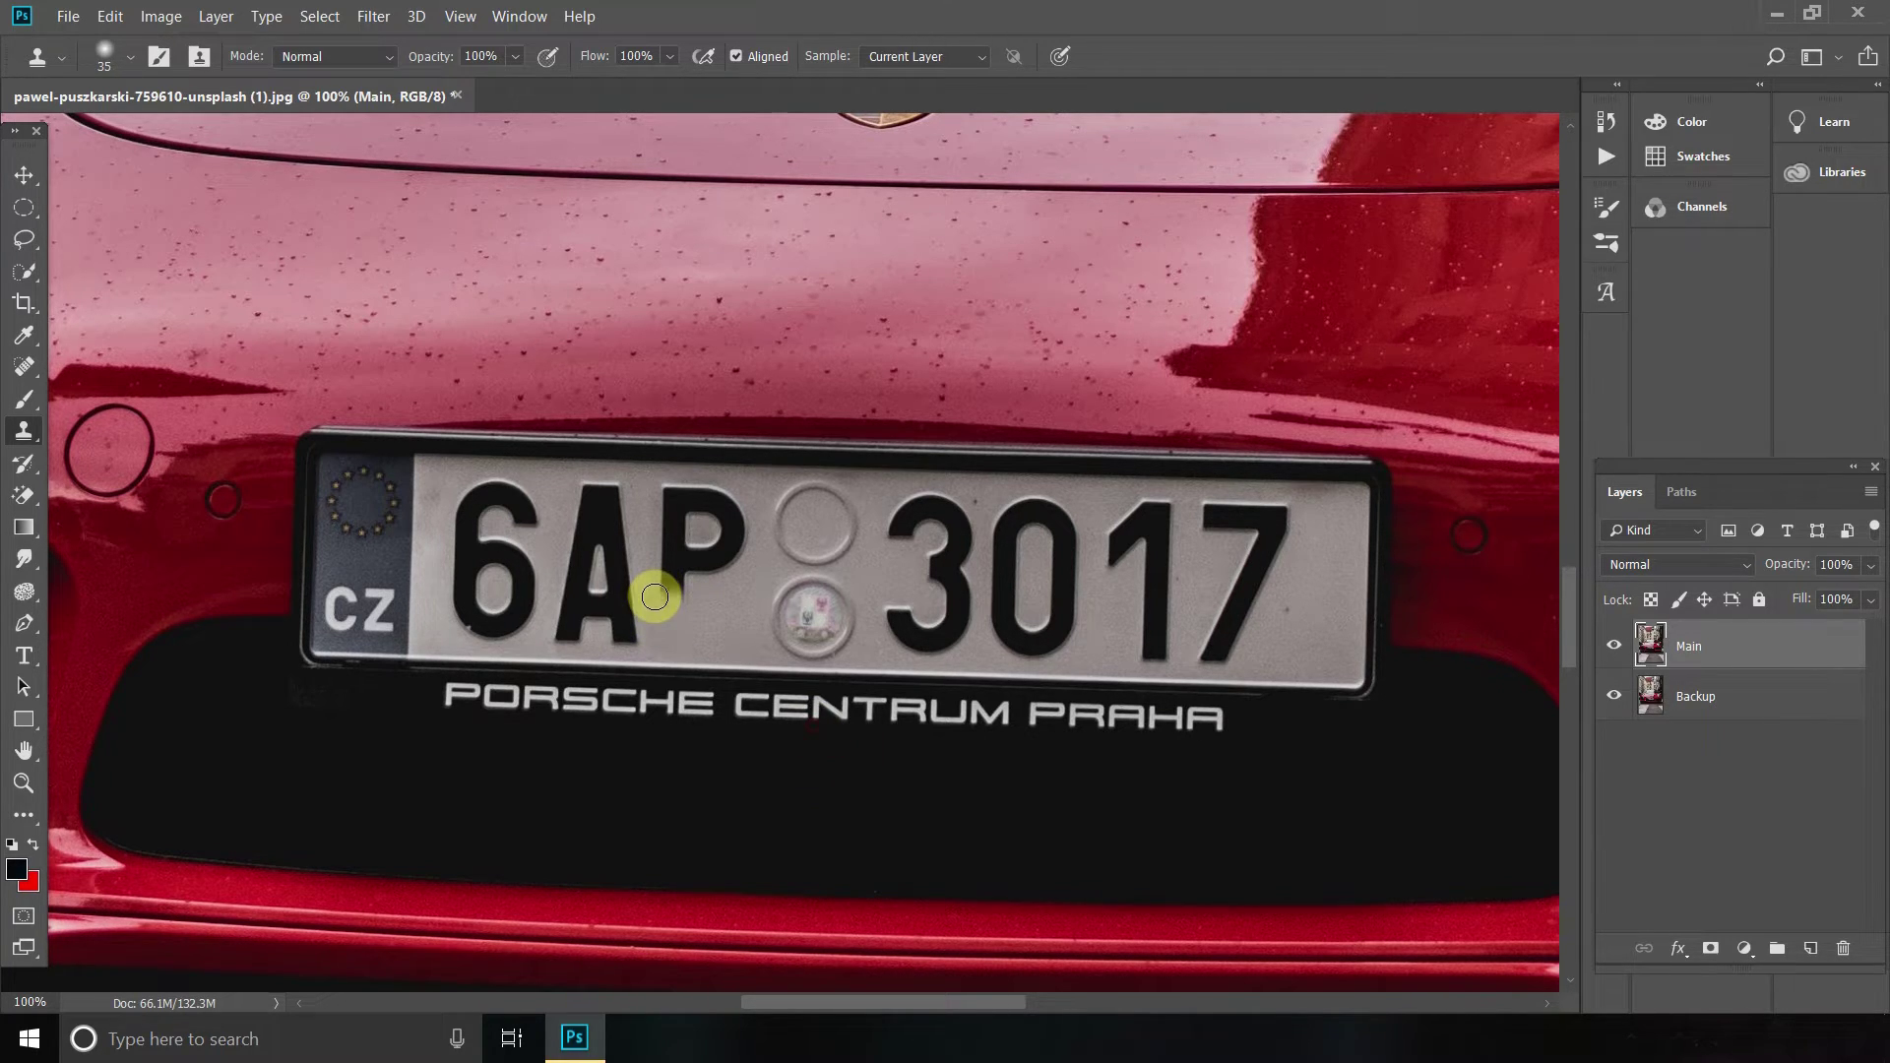
left_click(818, 755, "alt")
left_click(679, 570)
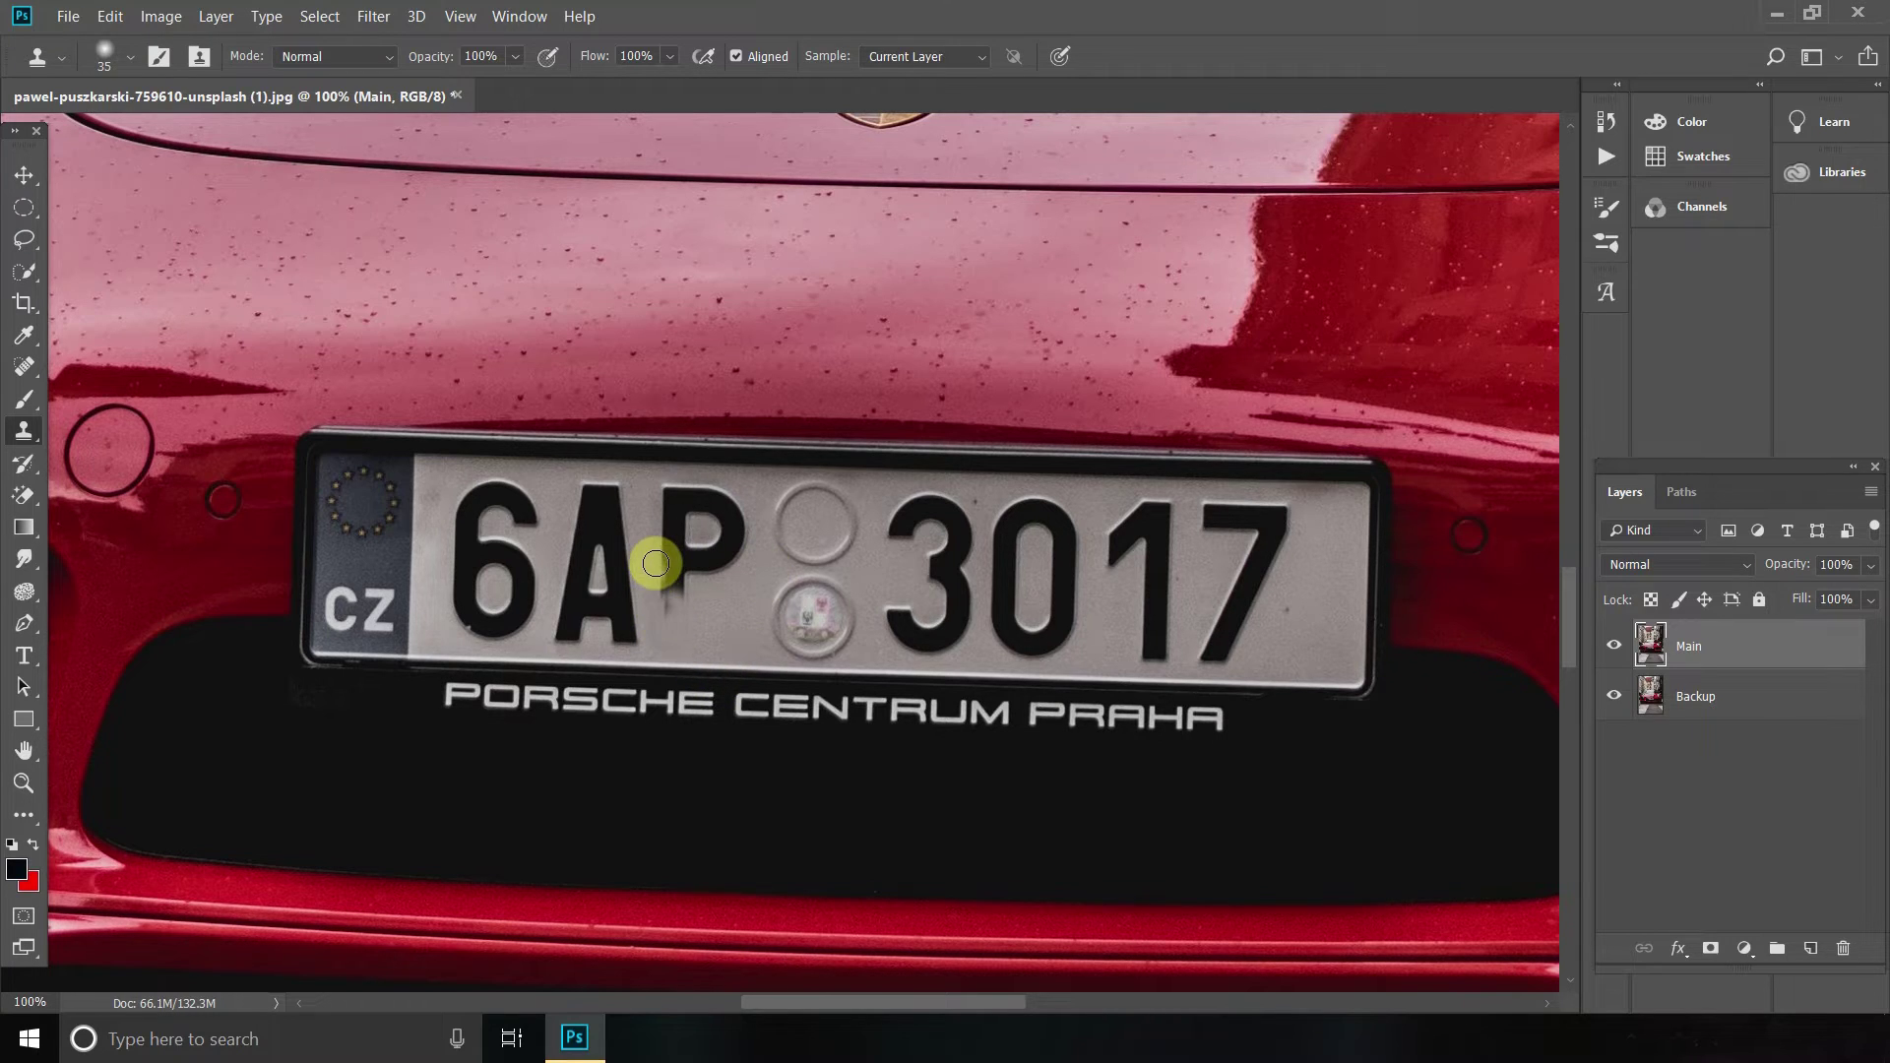
left_click(666, 603)
left_click(641, 579, "alt")
left_click(658, 599)
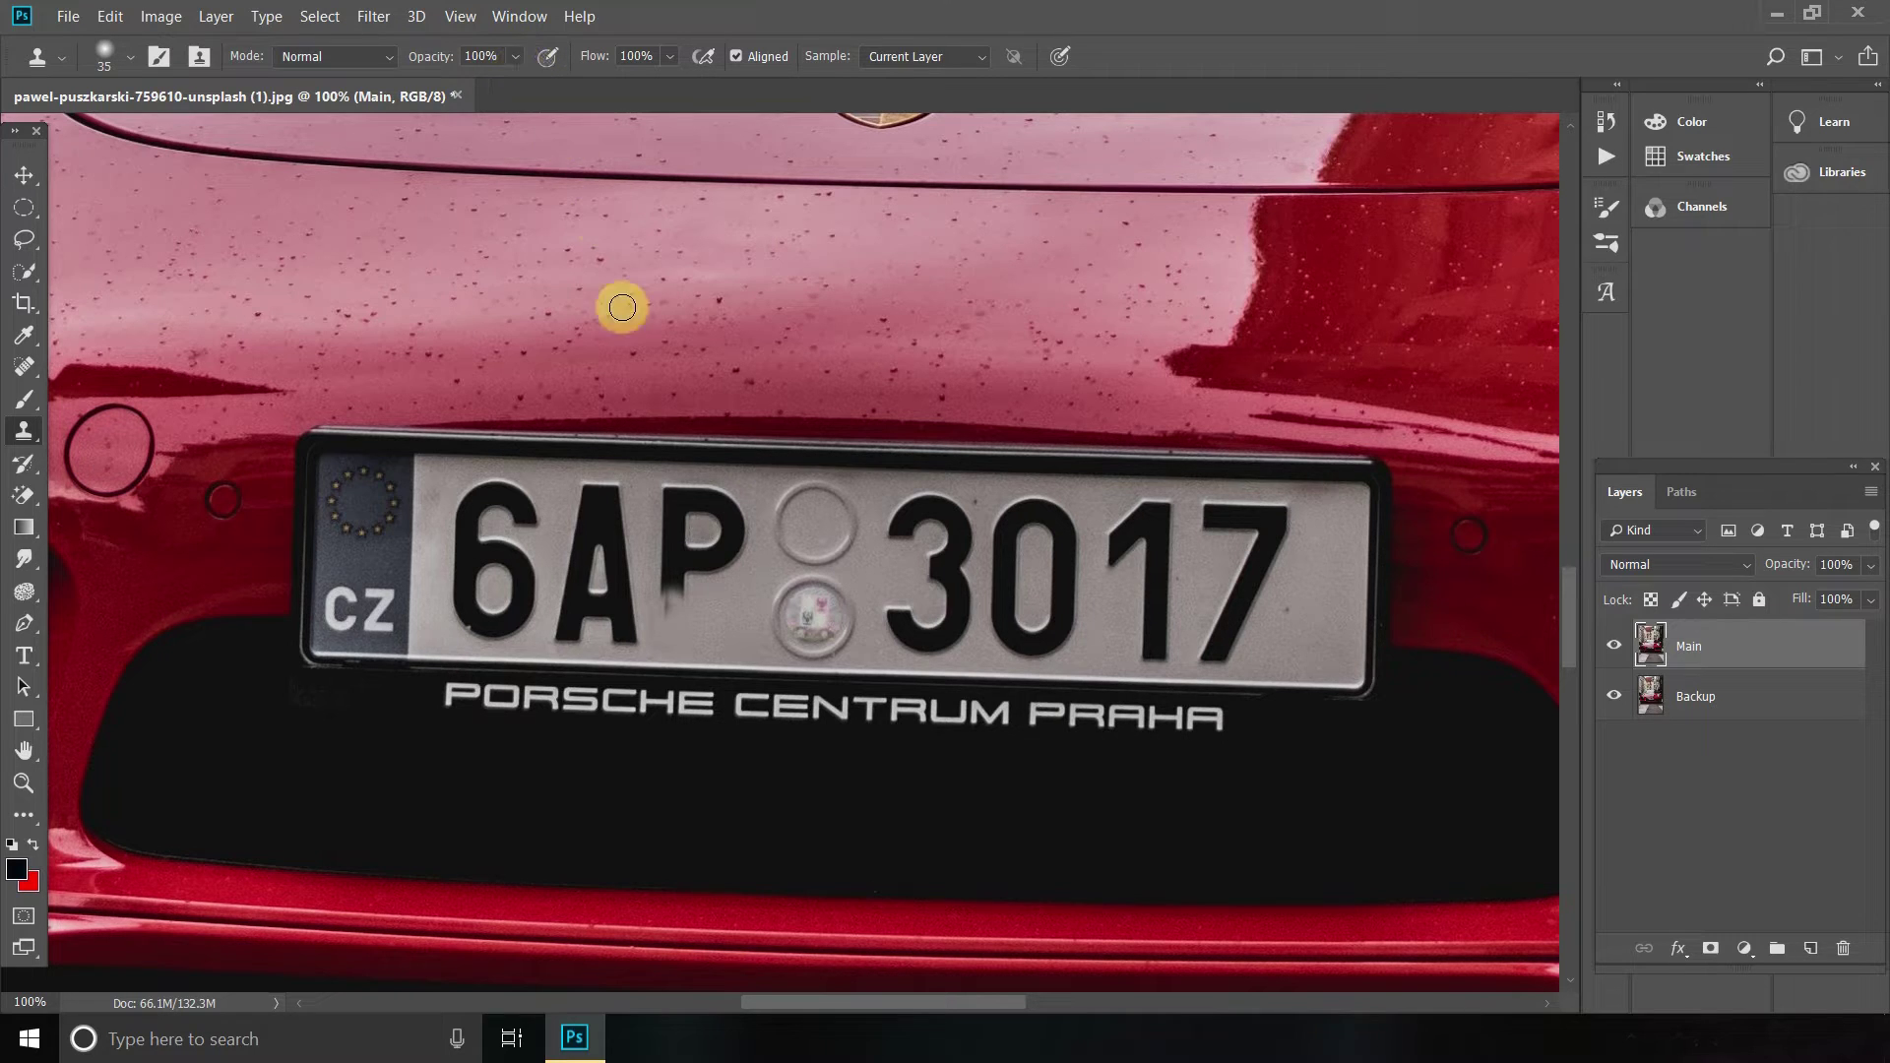
key("alt")
left_click(667, 602)
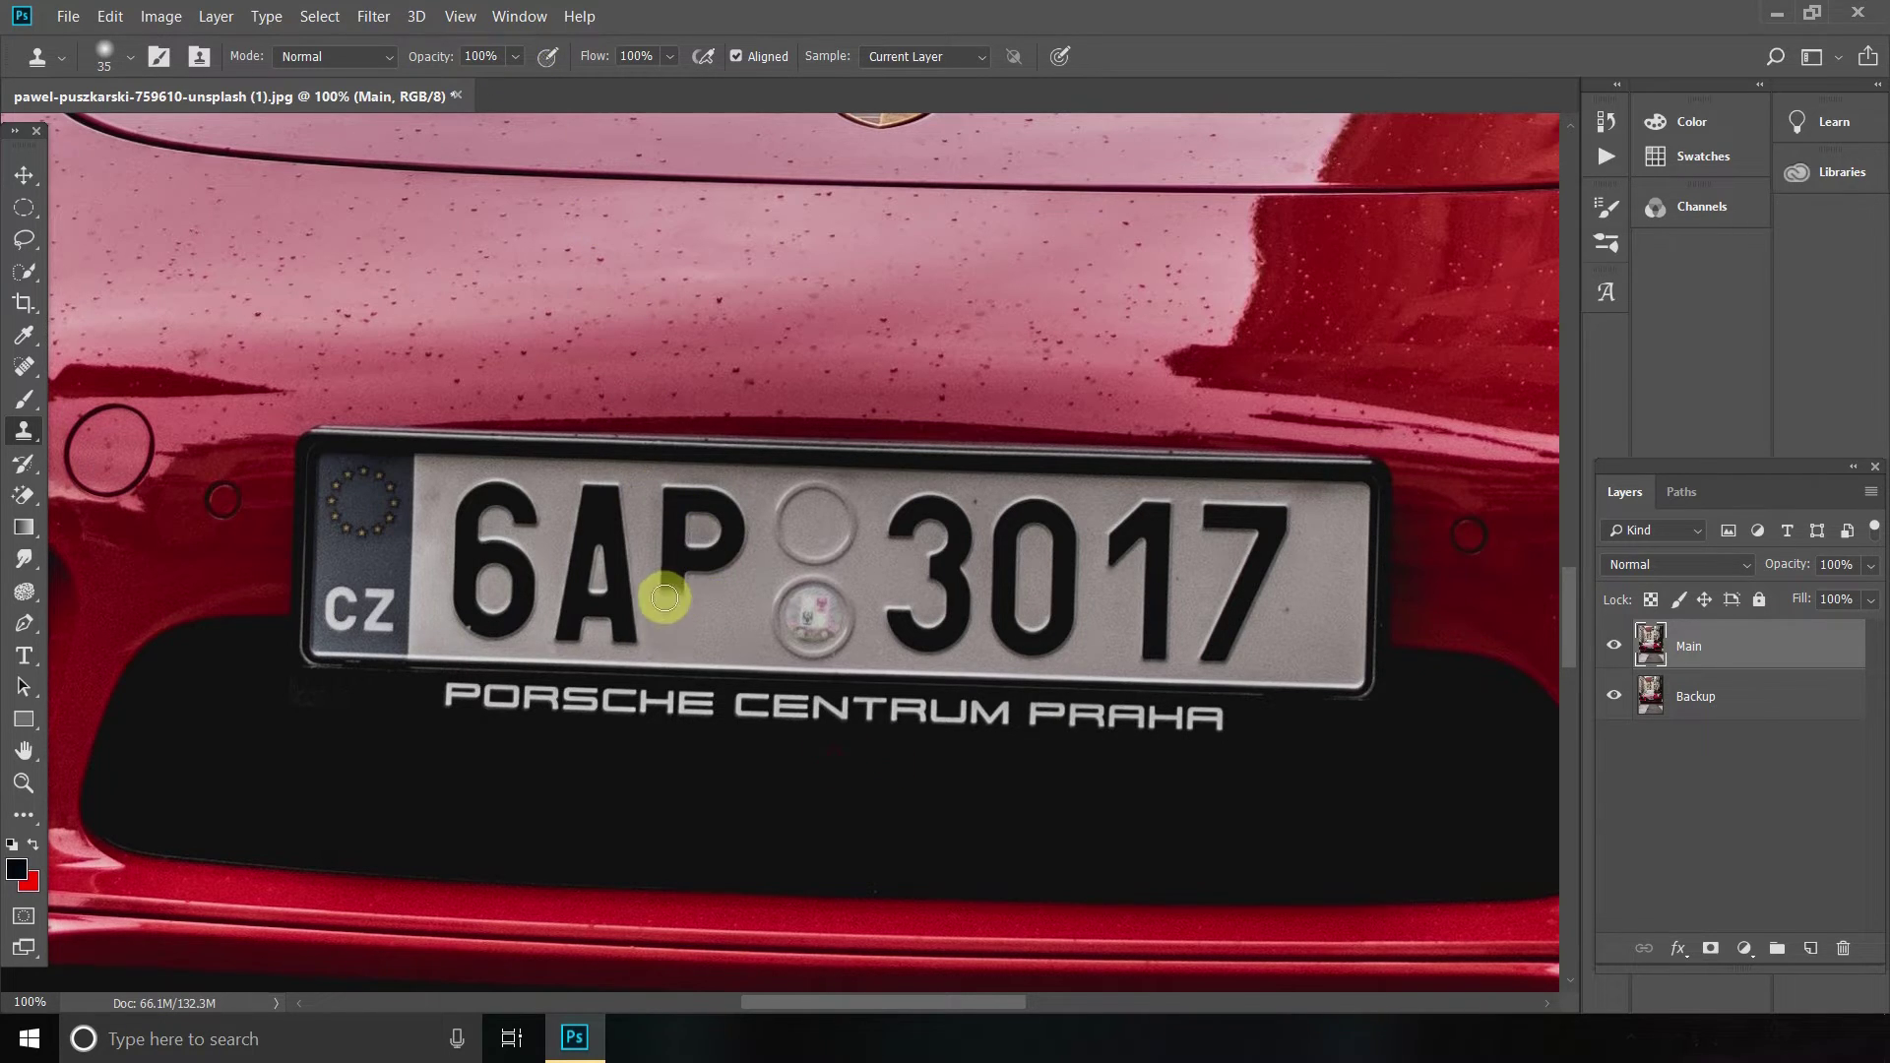
left_click(663, 598)
left_click(669, 610)
left_click(688, 598)
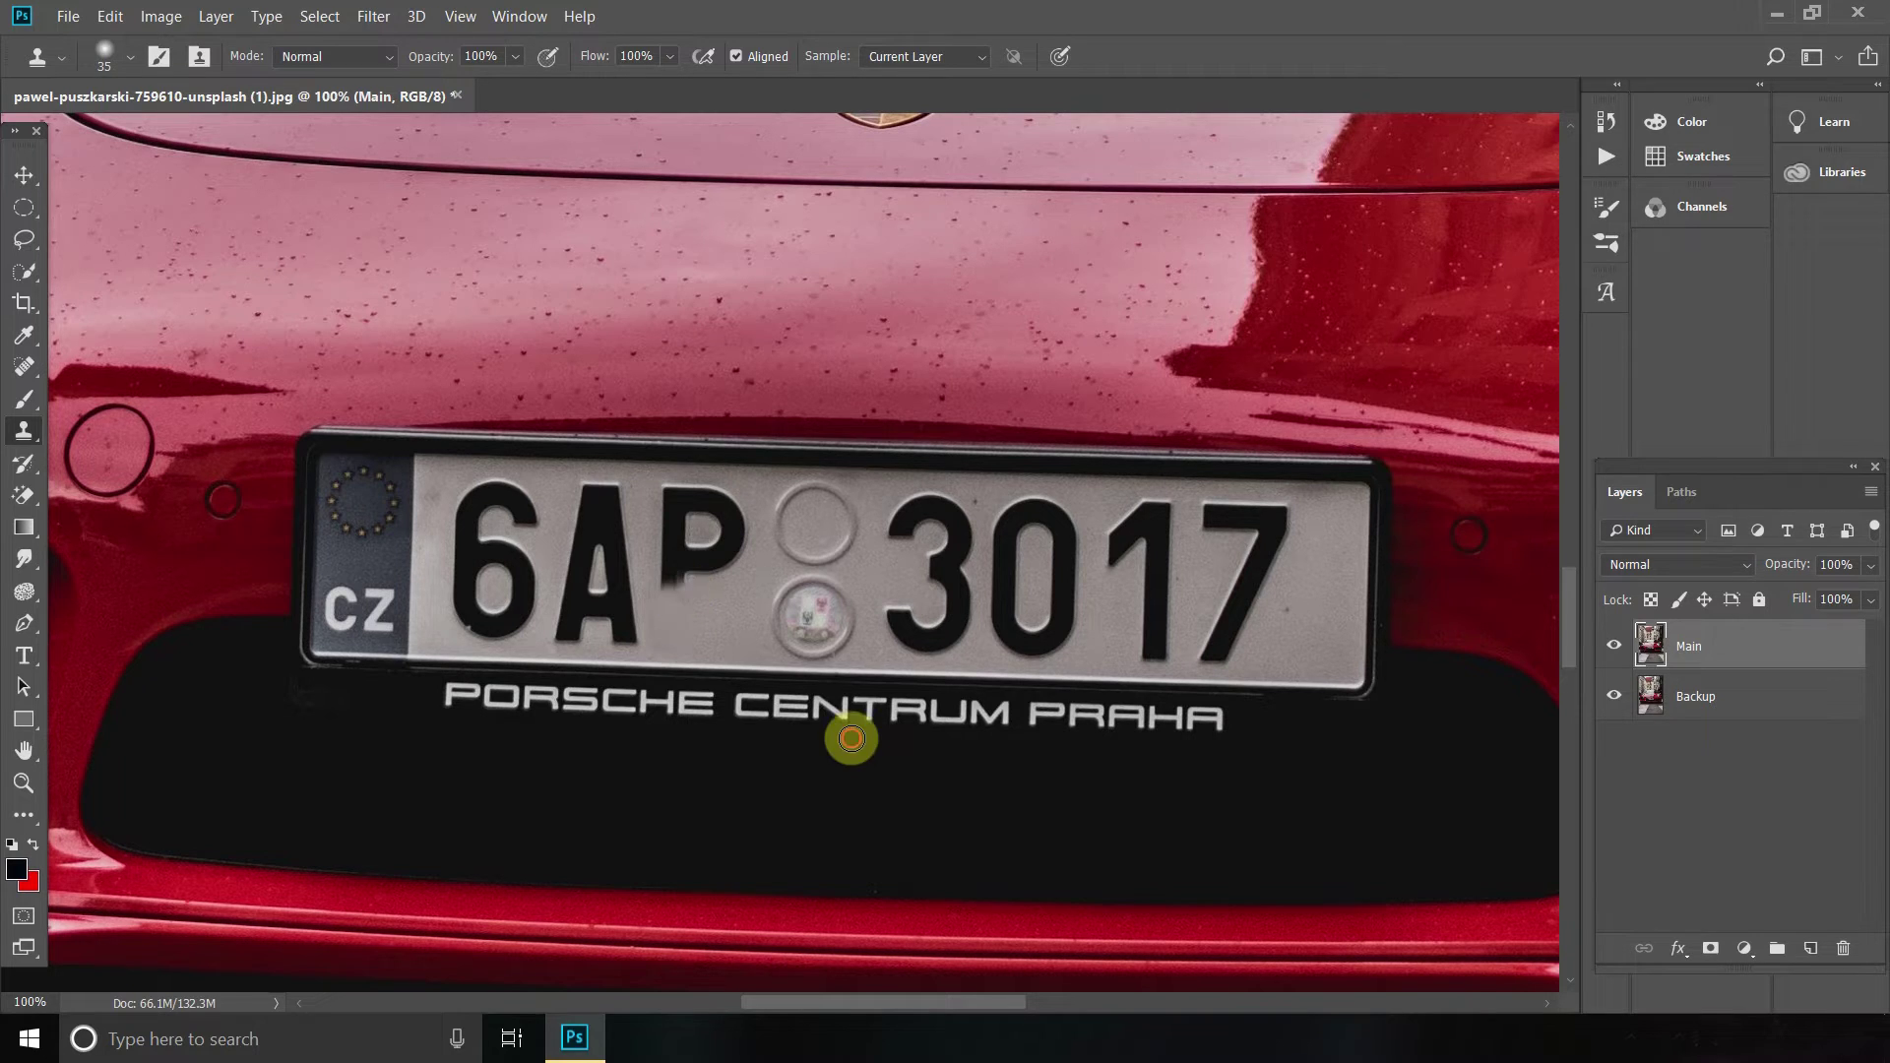
- Set the Clone Stamp brush size to 44 px and clone plate surface over the middle stem of the letter P
left_click(129, 59)
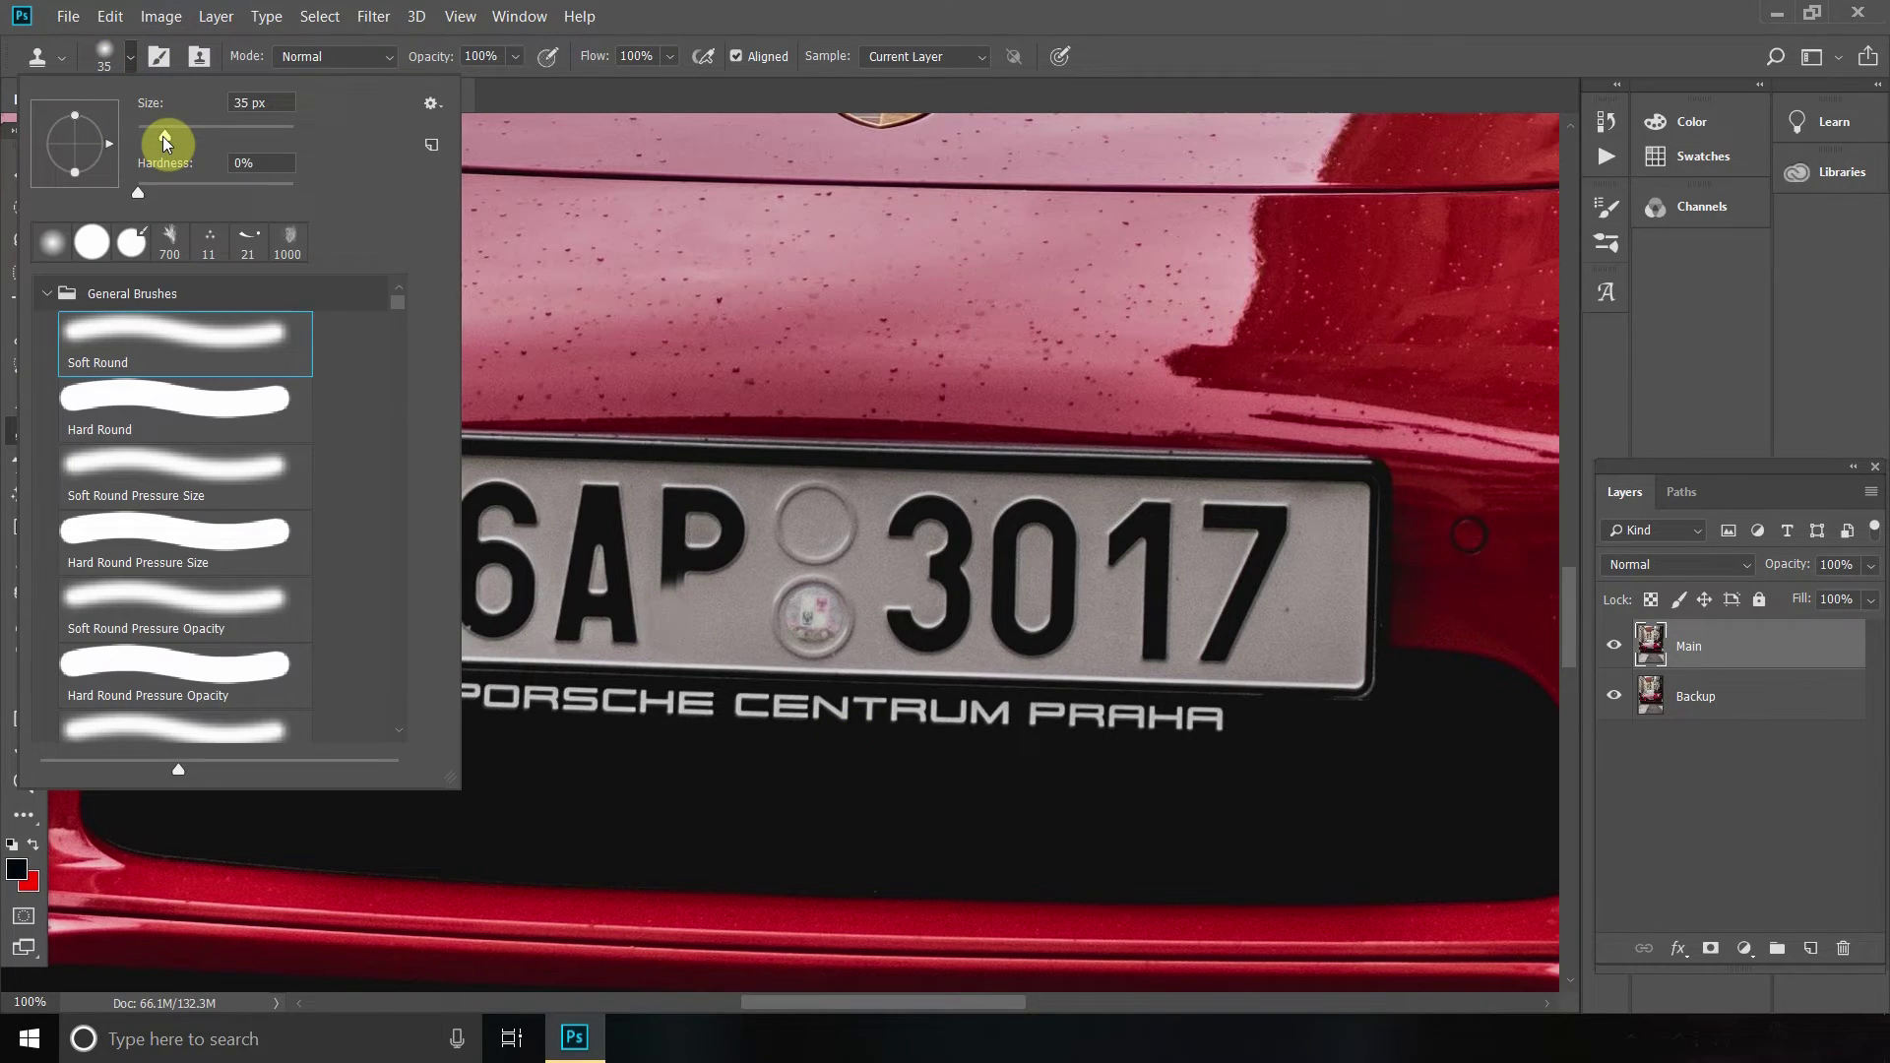
left_click_drag(164, 136, 174, 138)
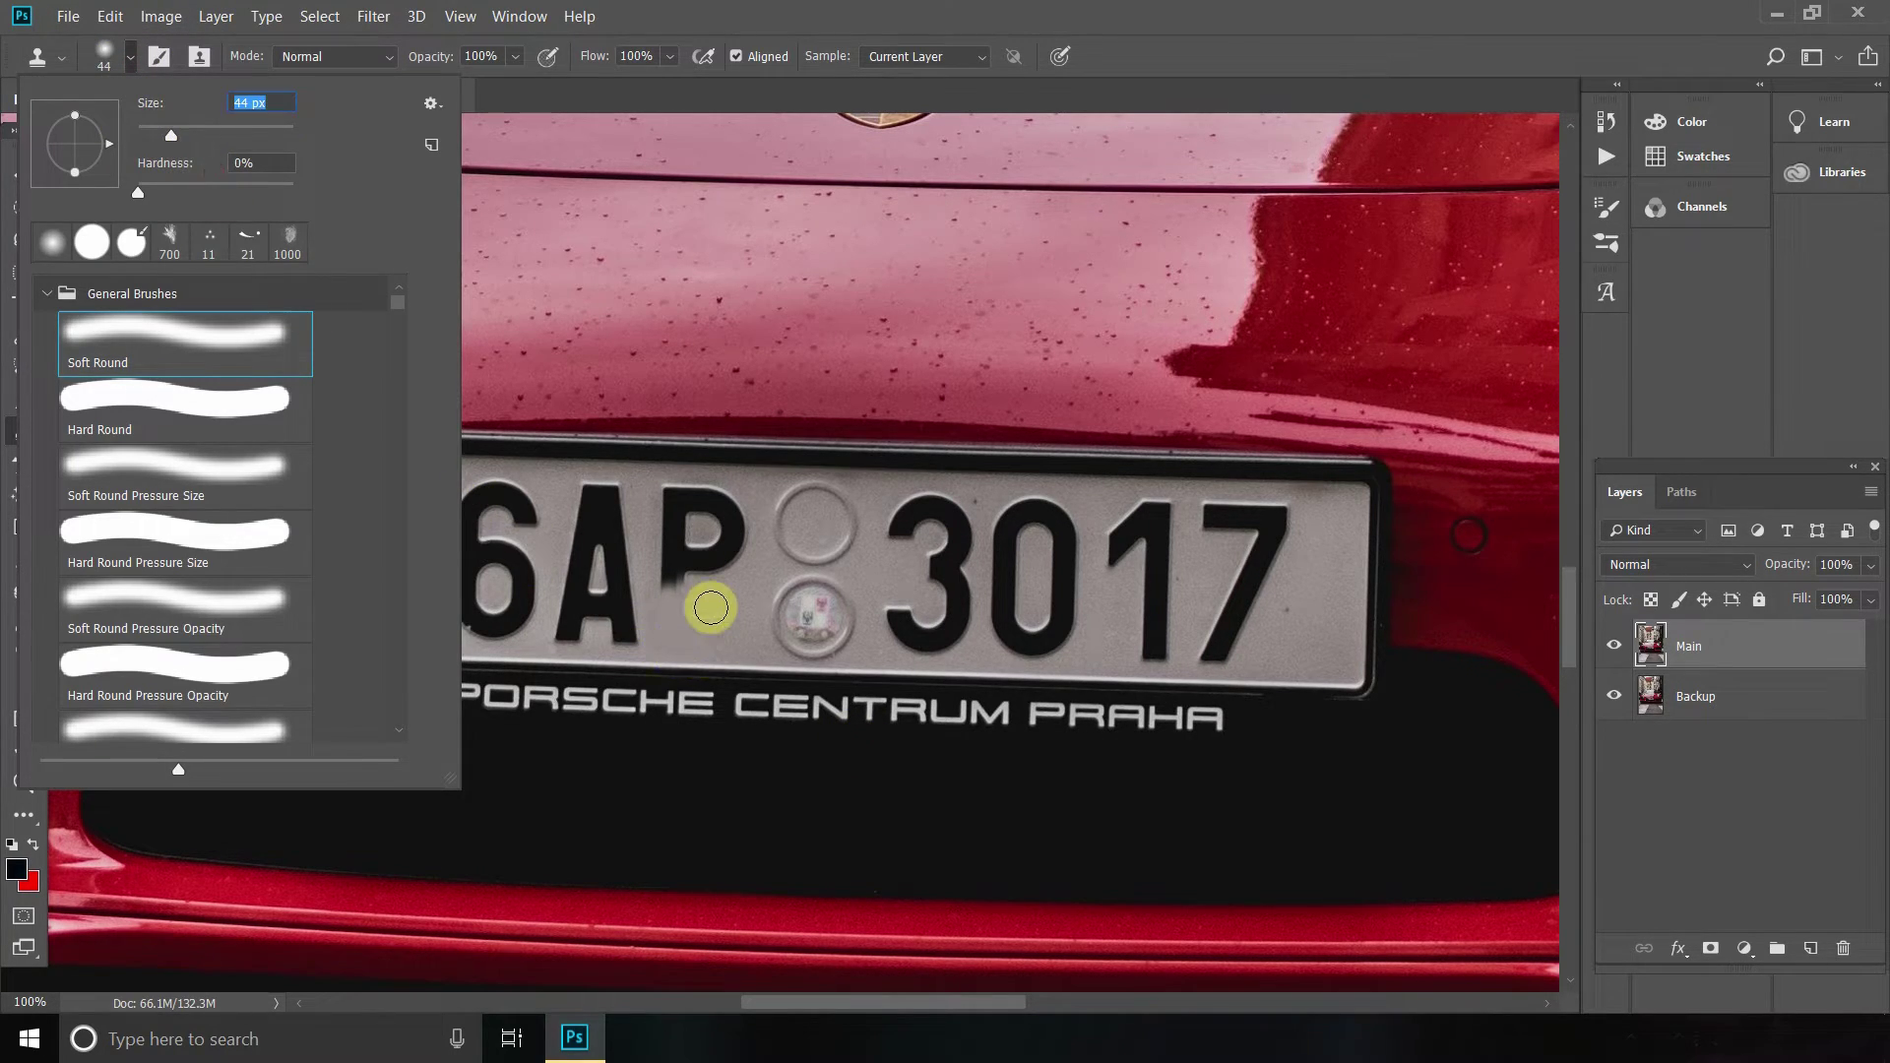
left_click(661, 578)
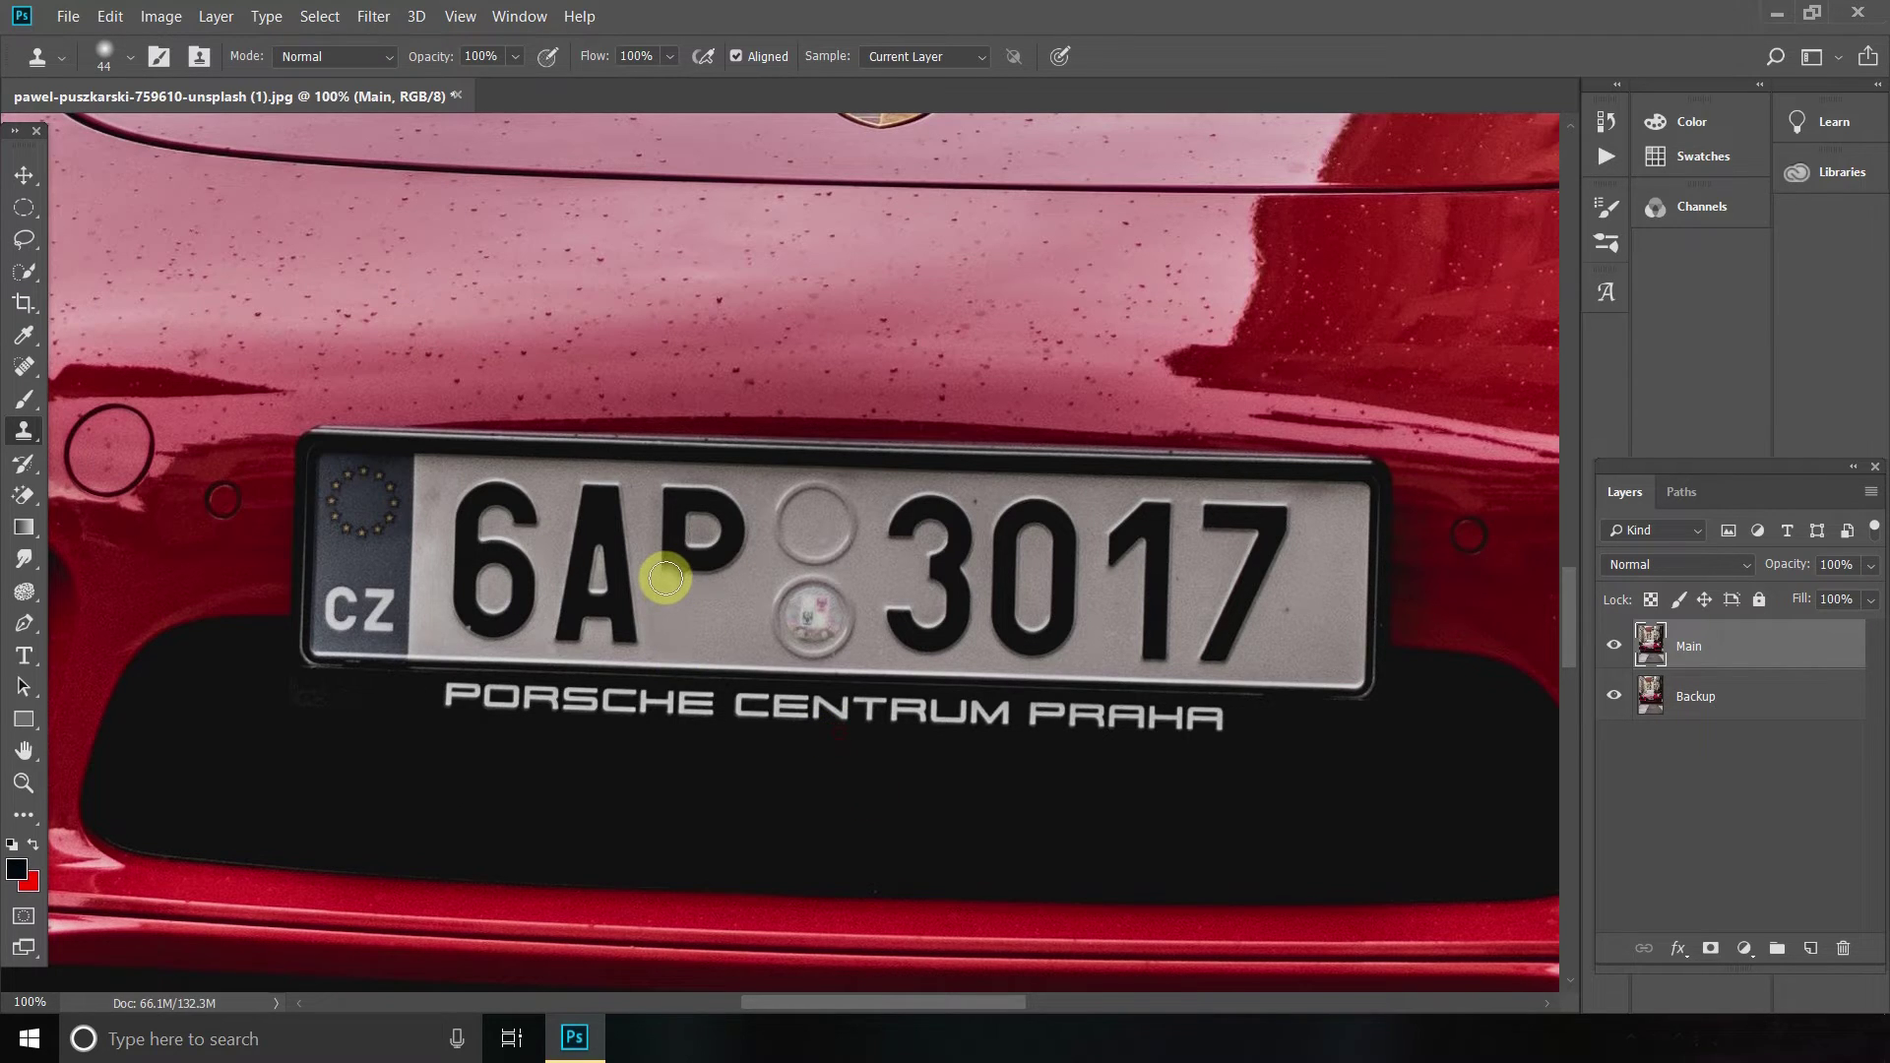
mouse_move(665, 579)
left_mouse_down()
mouse_move(831, 725)
mouse_move(867, 707)
mouse_move(692, 569)
mouse_move(881, 715)
mouse_move(899, 708)
mouse_move(729, 564)
mouse_move(918, 703)
mouse_move(924, 682)
mouse_move(721, 564)
mouse_move(666, 568)
left_mouse_up()
left_click(677, 579)
left_click(692, 567)
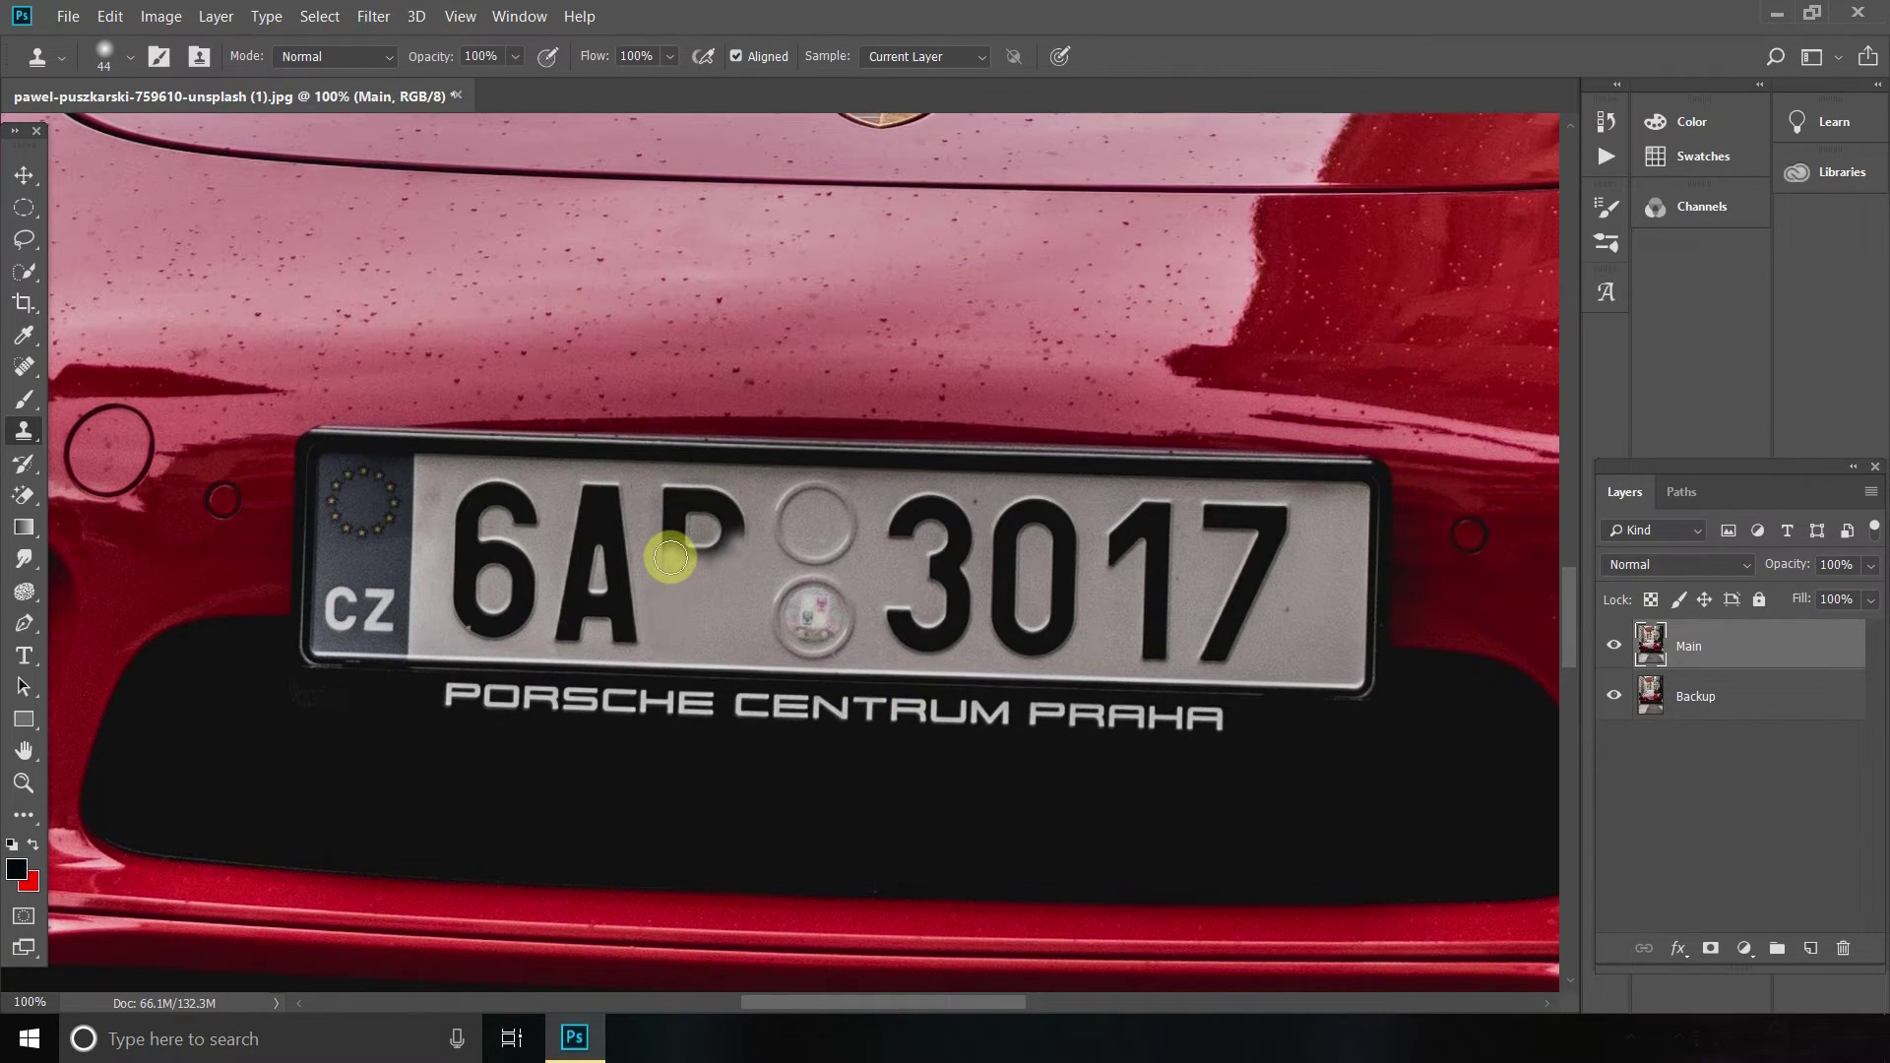
left_click(664, 551)
left_click(643, 533, "alt")
left_click(666, 551)
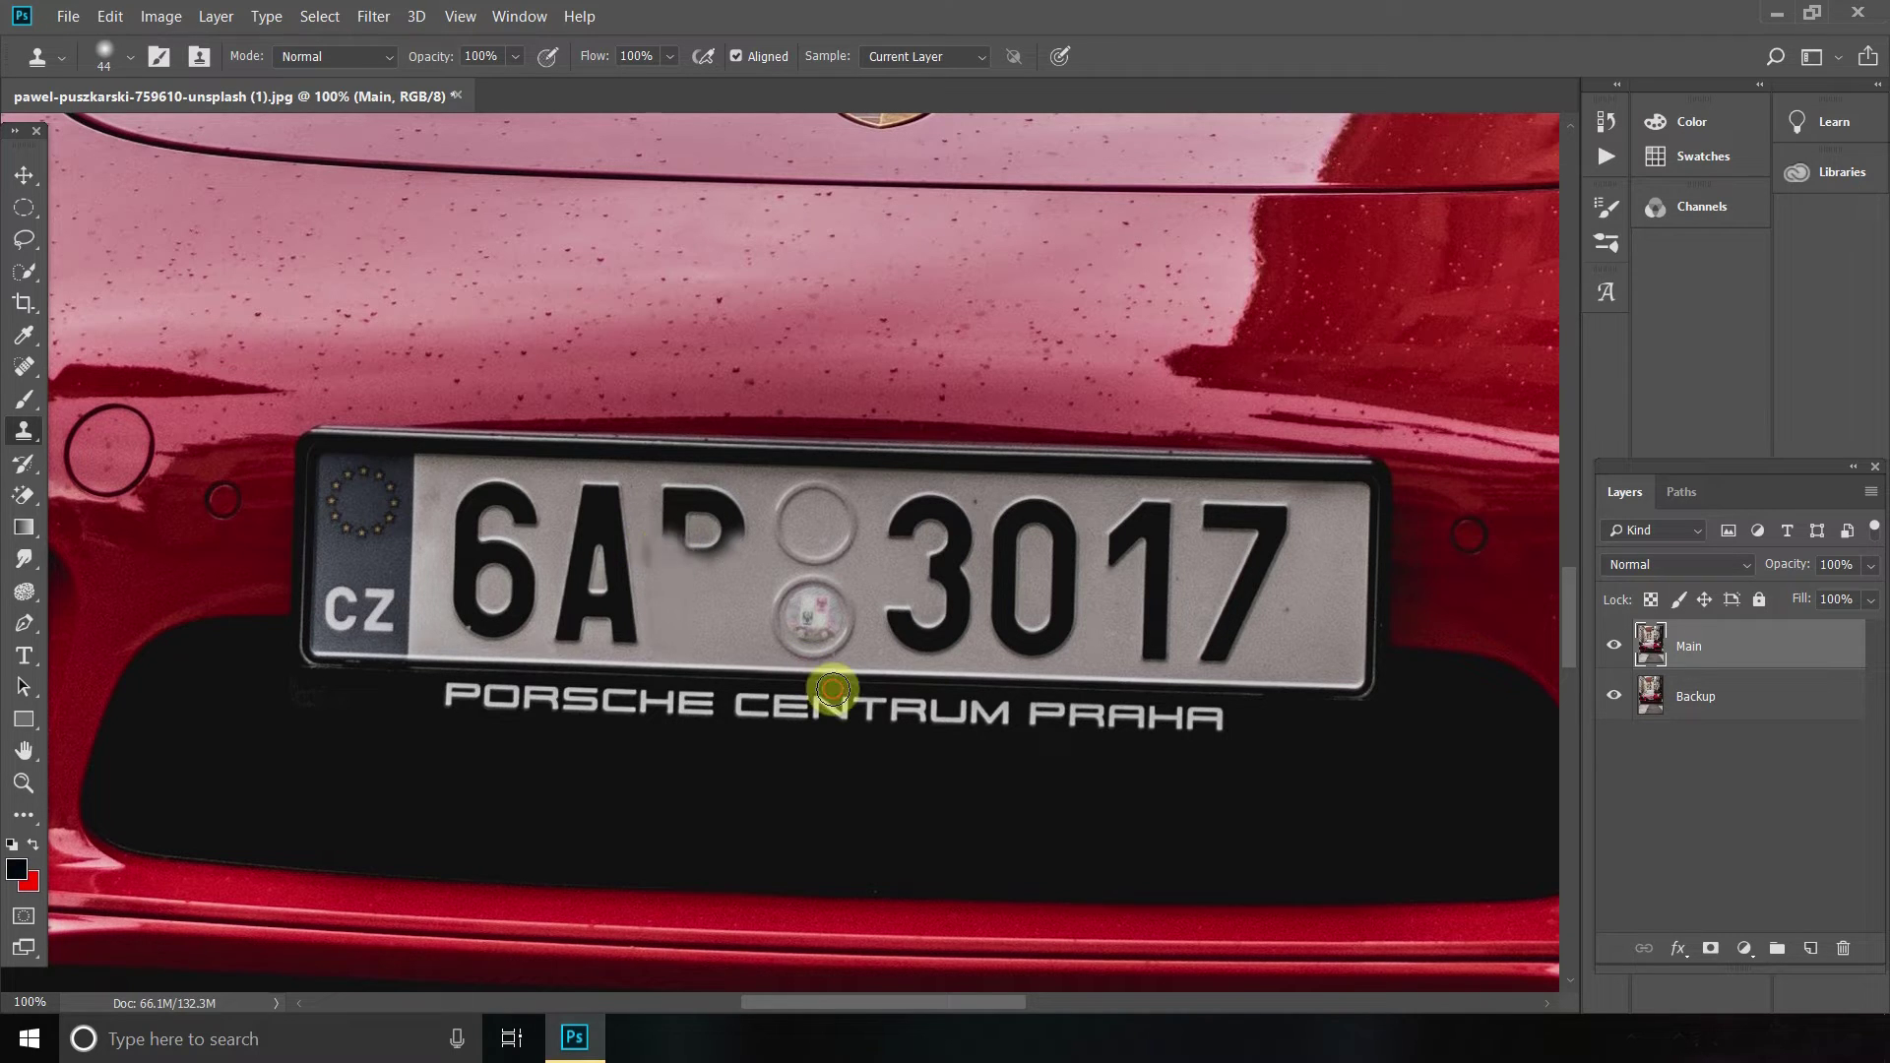
left_click(109, 16)
left_click(150, 41)
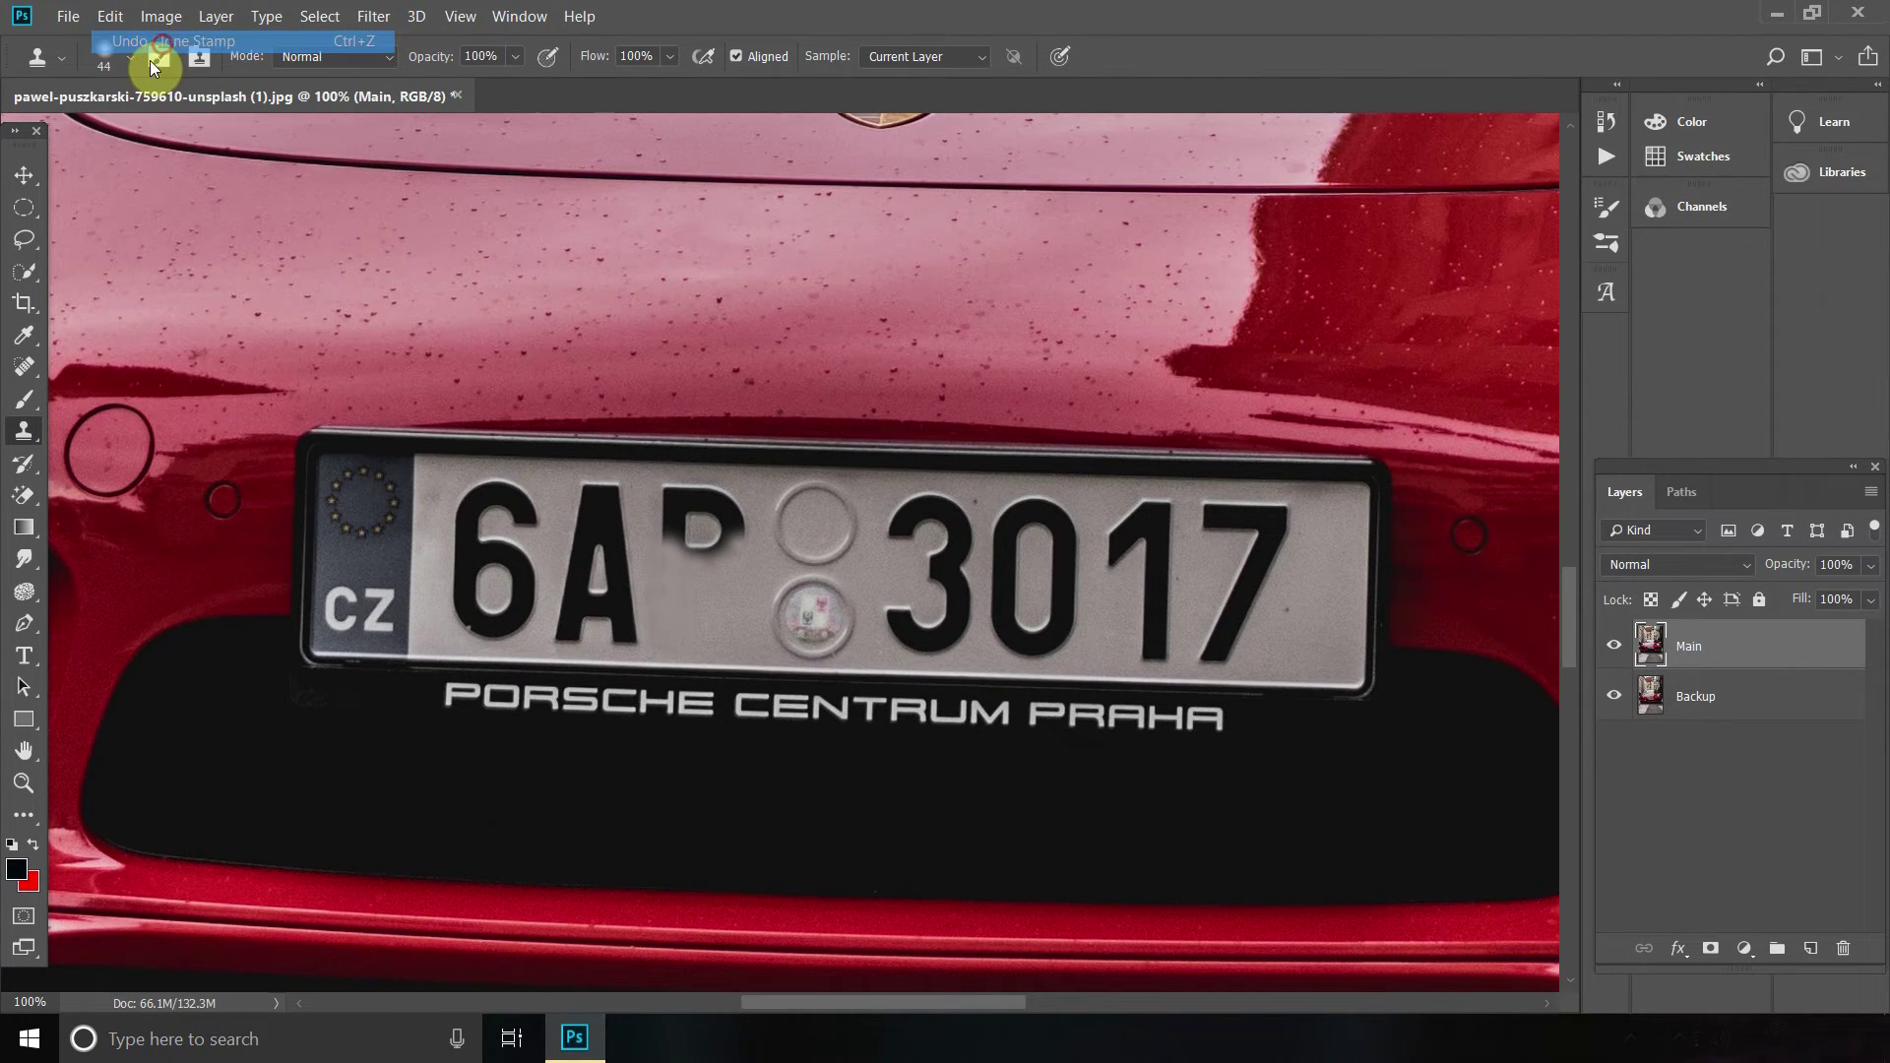
- Clone clean plate surface over the rest of the P's stem and the underside of its bowl, resampling the source between strokes
left_click(644, 522, "alt")
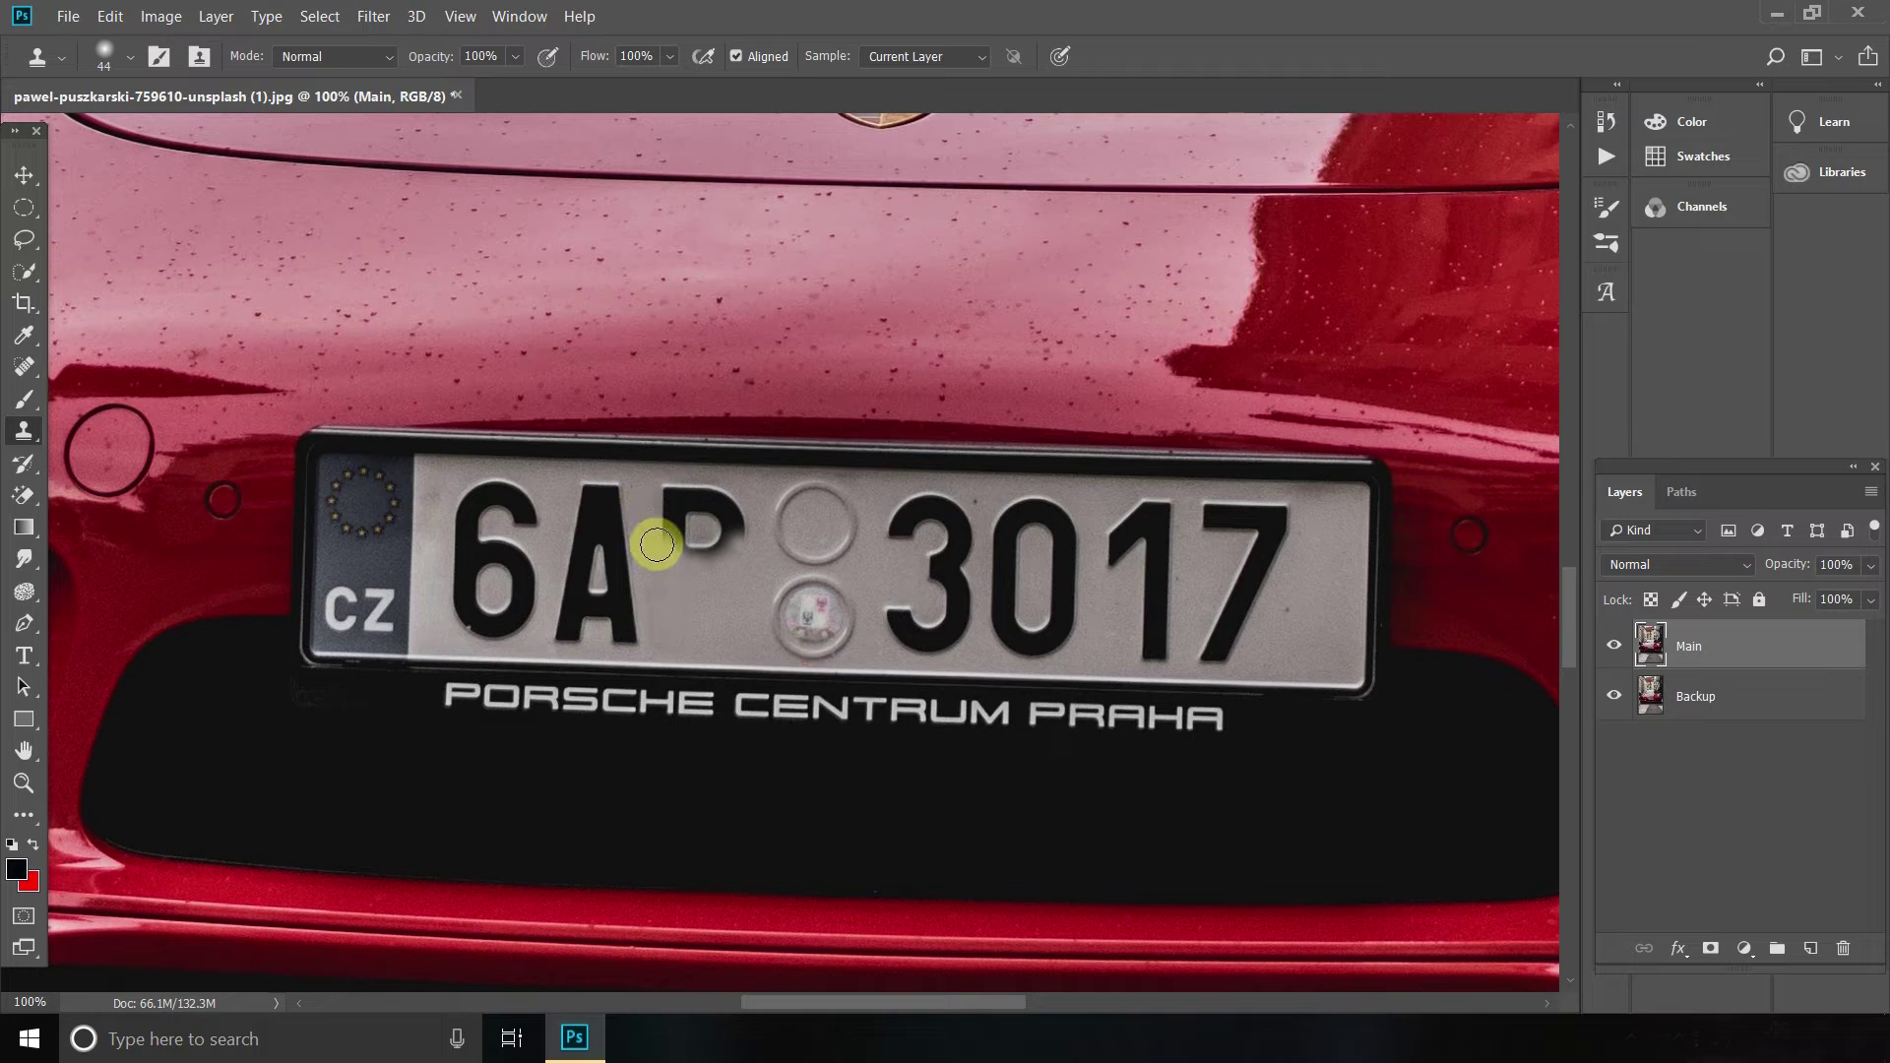
mouse_move(657, 543)
left_mouse_down()
mouse_move(830, 698)
mouse_move(666, 573)
mouse_move(637, 515)
mouse_move(813, 638)
mouse_move(658, 531)
mouse_move(841, 677)
mouse_move(676, 583)
mouse_move(854, 722)
mouse_move(680, 553)
mouse_move(855, 679)
mouse_move(670, 578)
left_mouse_up()
left_click(813, 638, "alt")
left_click(857, 681, "alt")
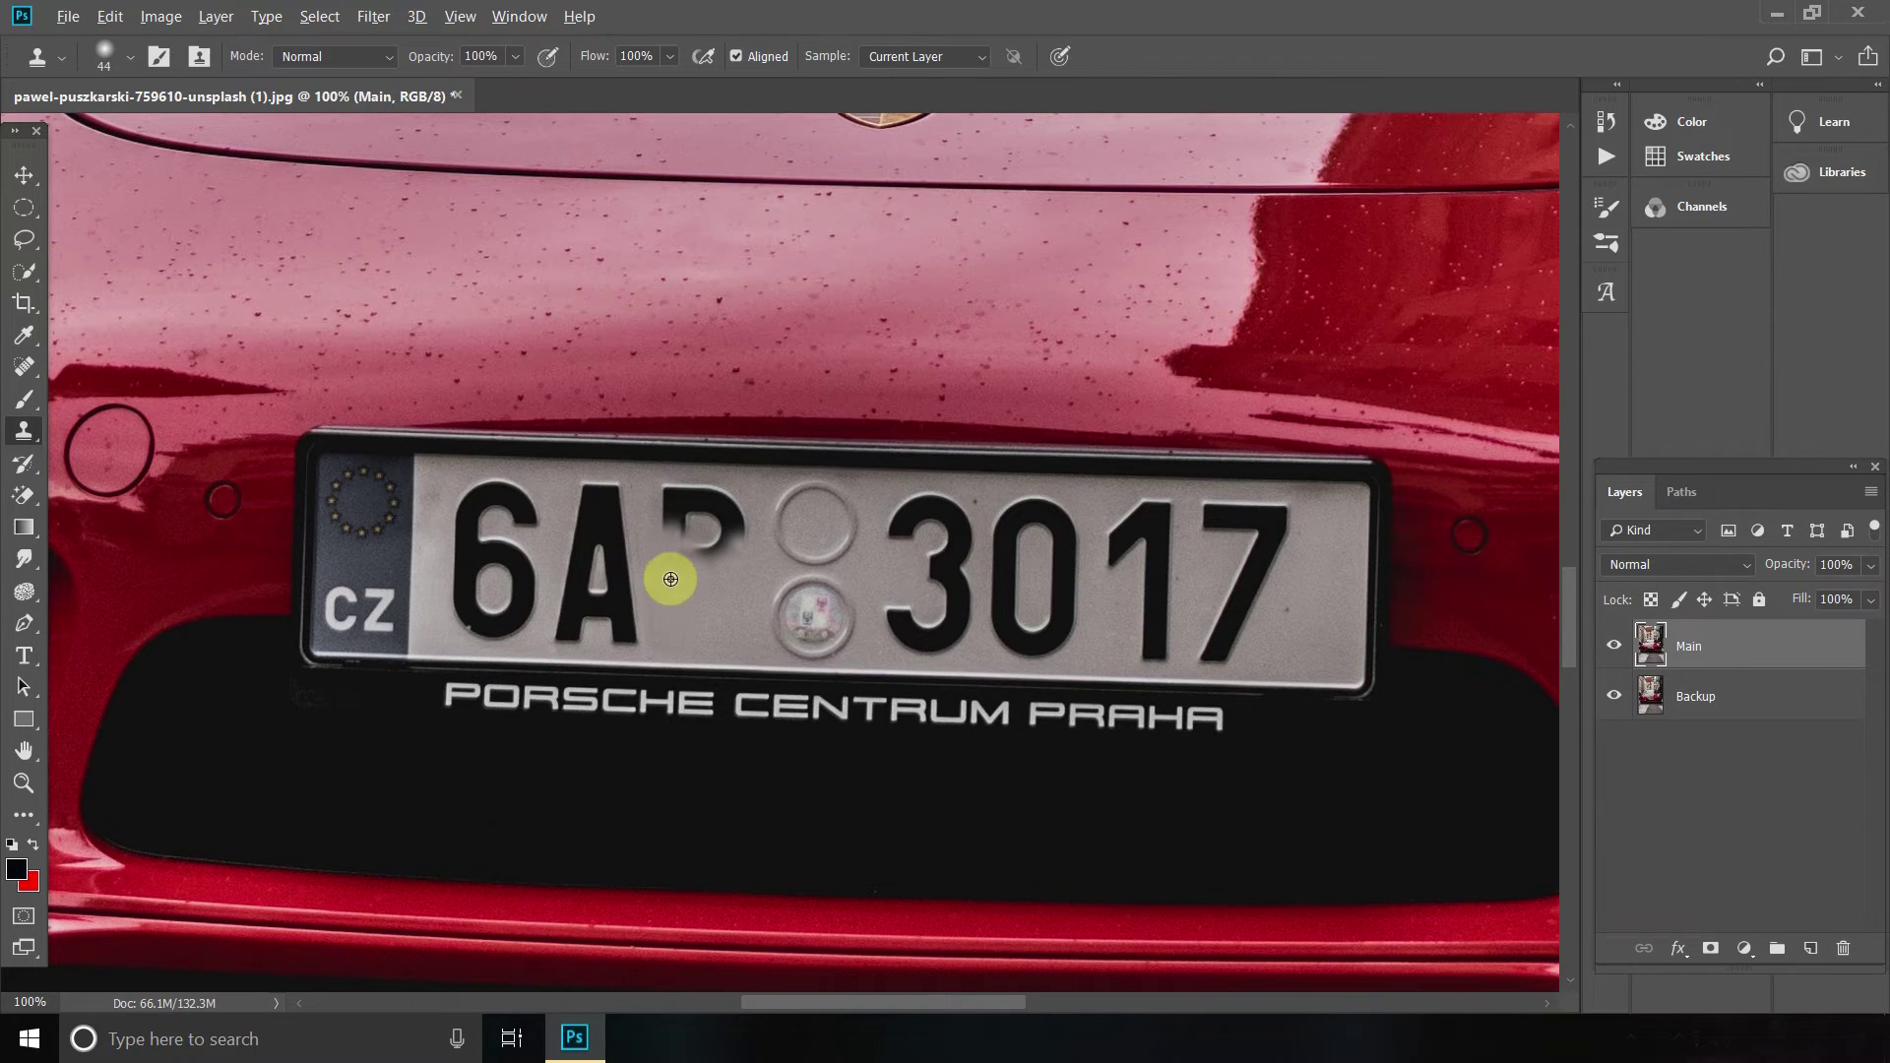
left_click(846, 715, "alt")
left_click(683, 548)
left_click(857, 694, "alt")
left_click(703, 554)
left_click(714, 548)
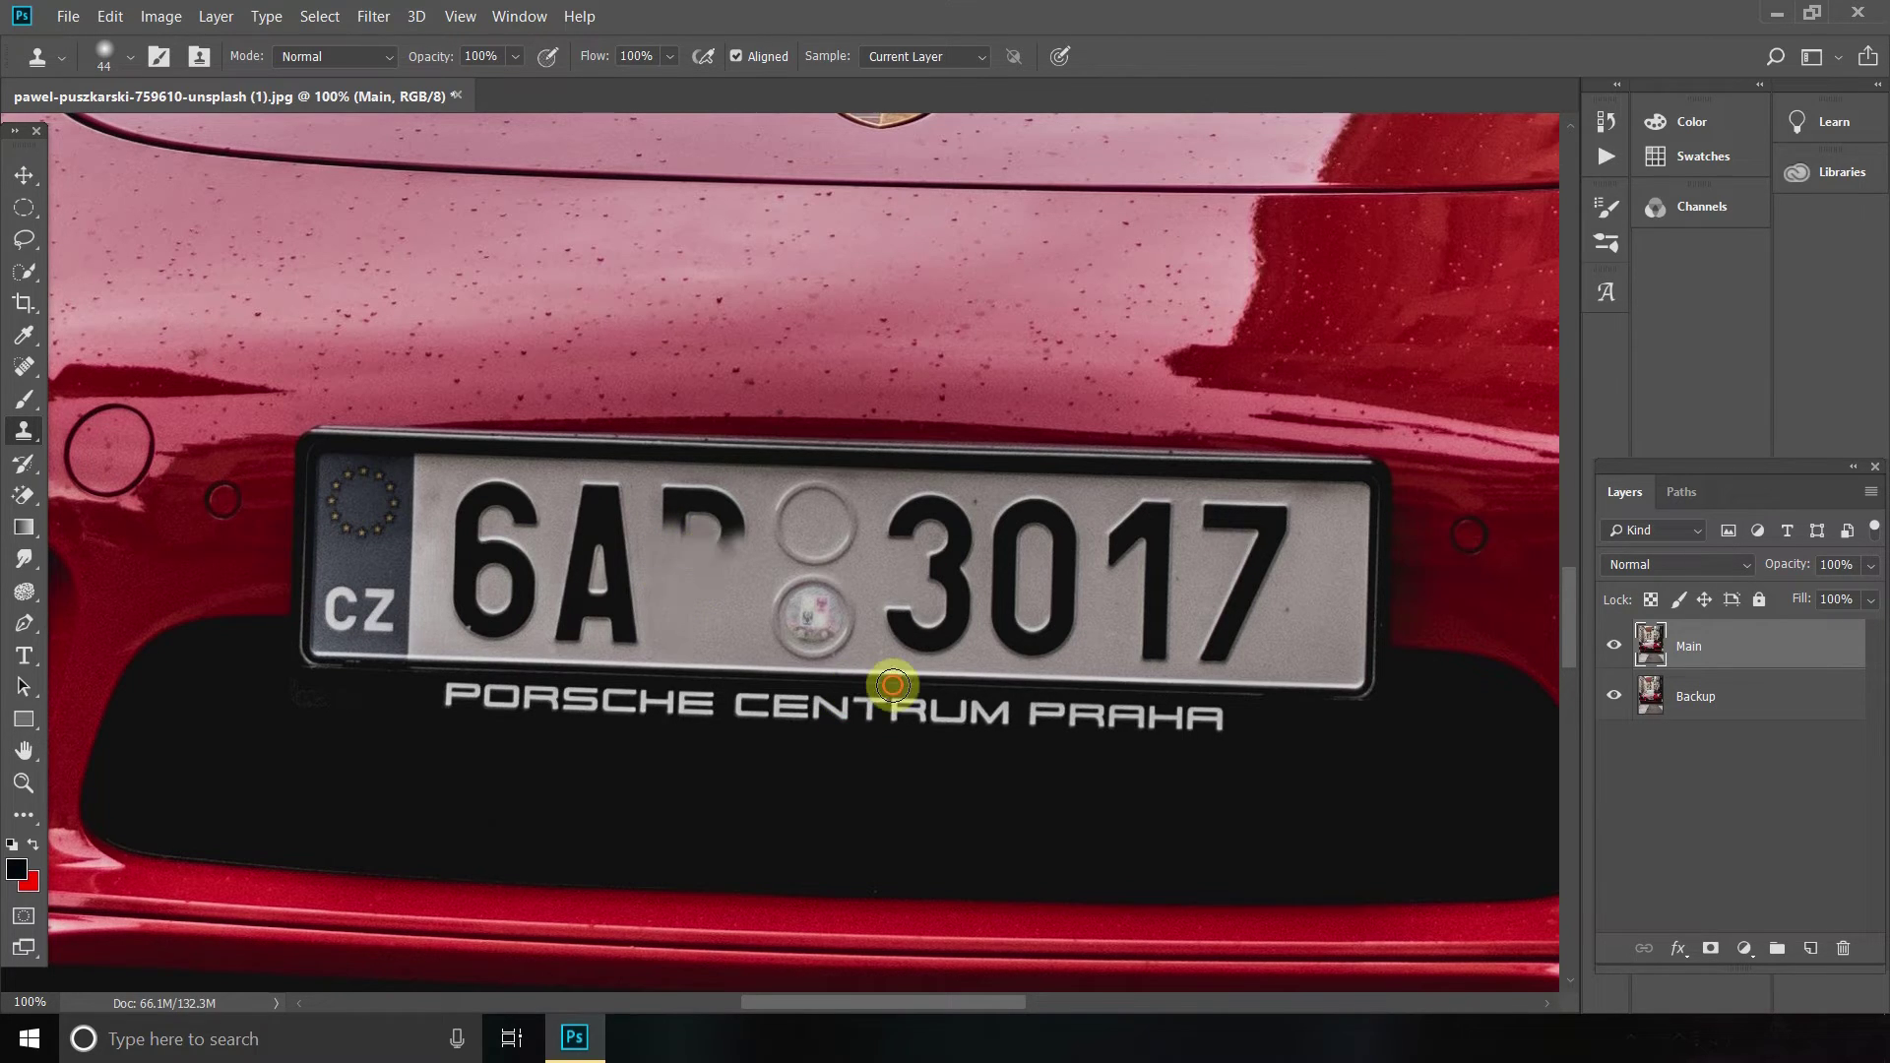
- Clone sampled plate surface over the right-hand curve of the P's bowl, leaving only its top bar
left_click(702, 574)
left_click(722, 540)
left_click(715, 568, "alt")
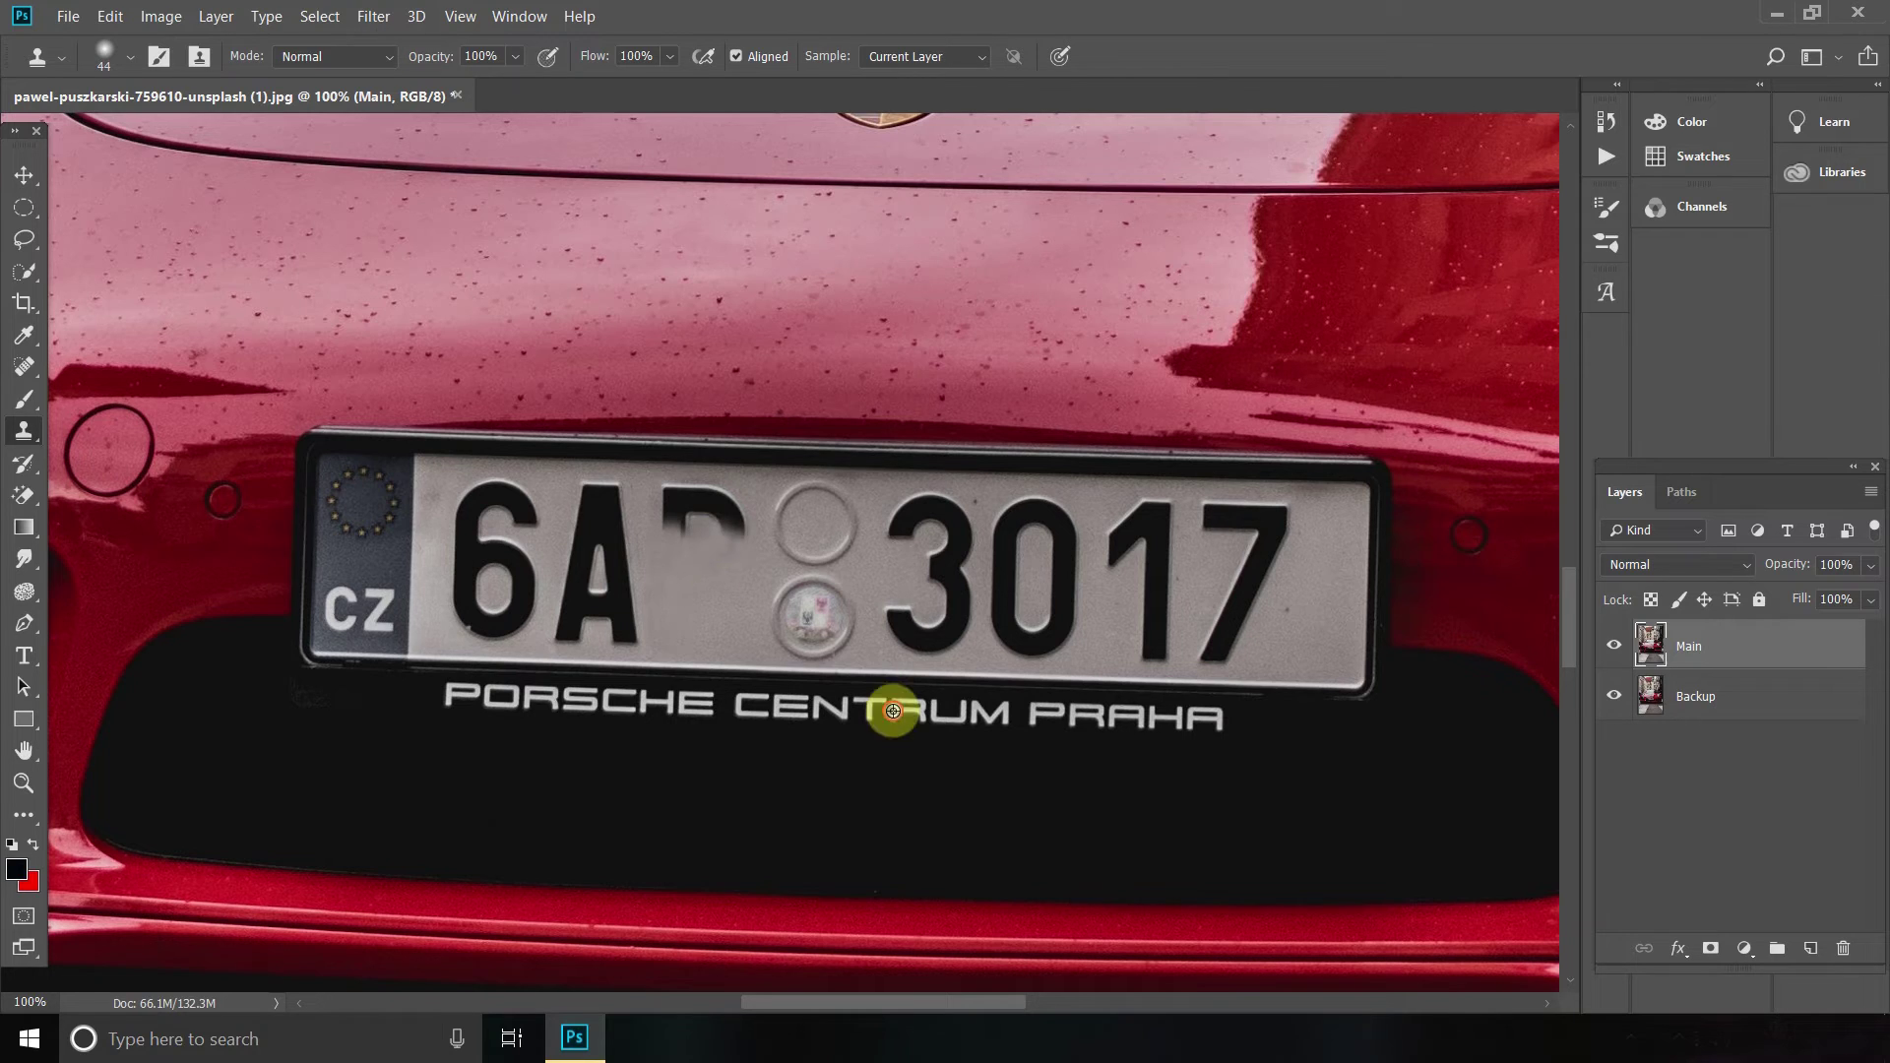
left_click(721, 533)
left_click(729, 576, "alt")
left_click(733, 539)
left_click(737, 526)
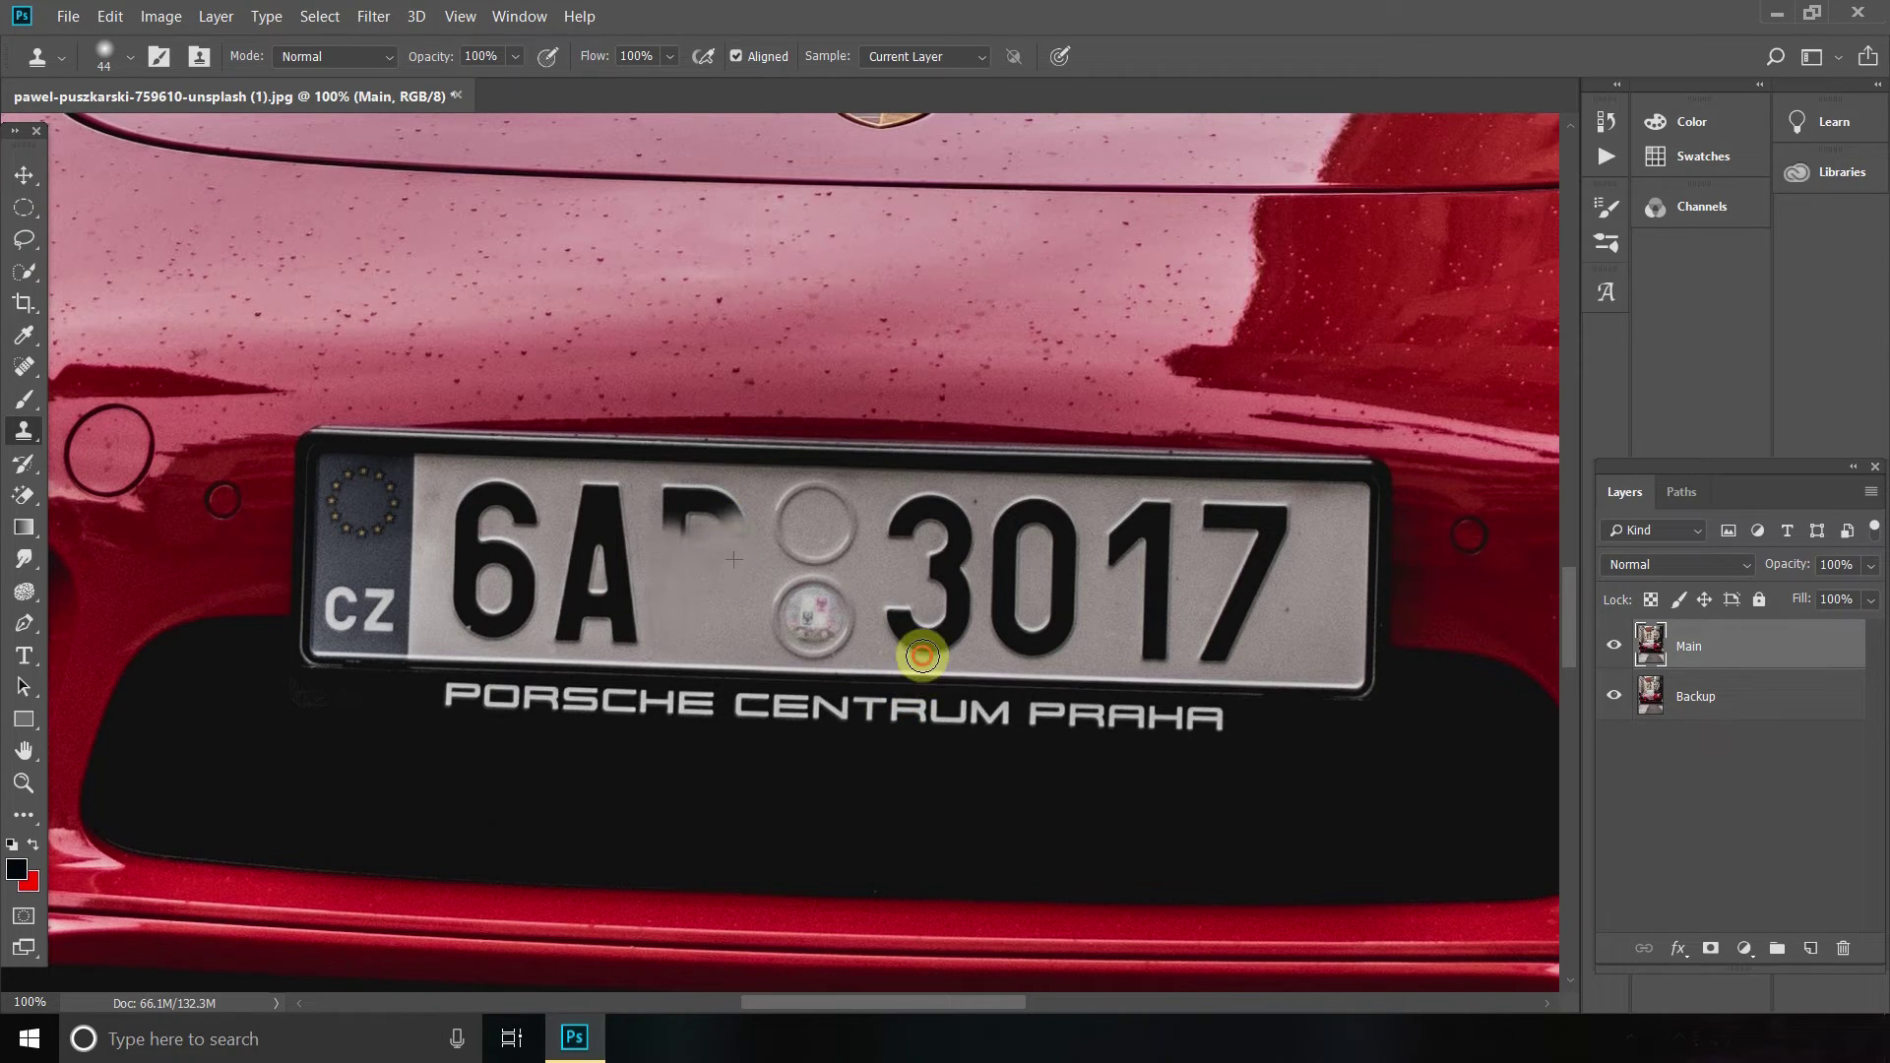
left_click(733, 557, "alt")
left_click(730, 518)
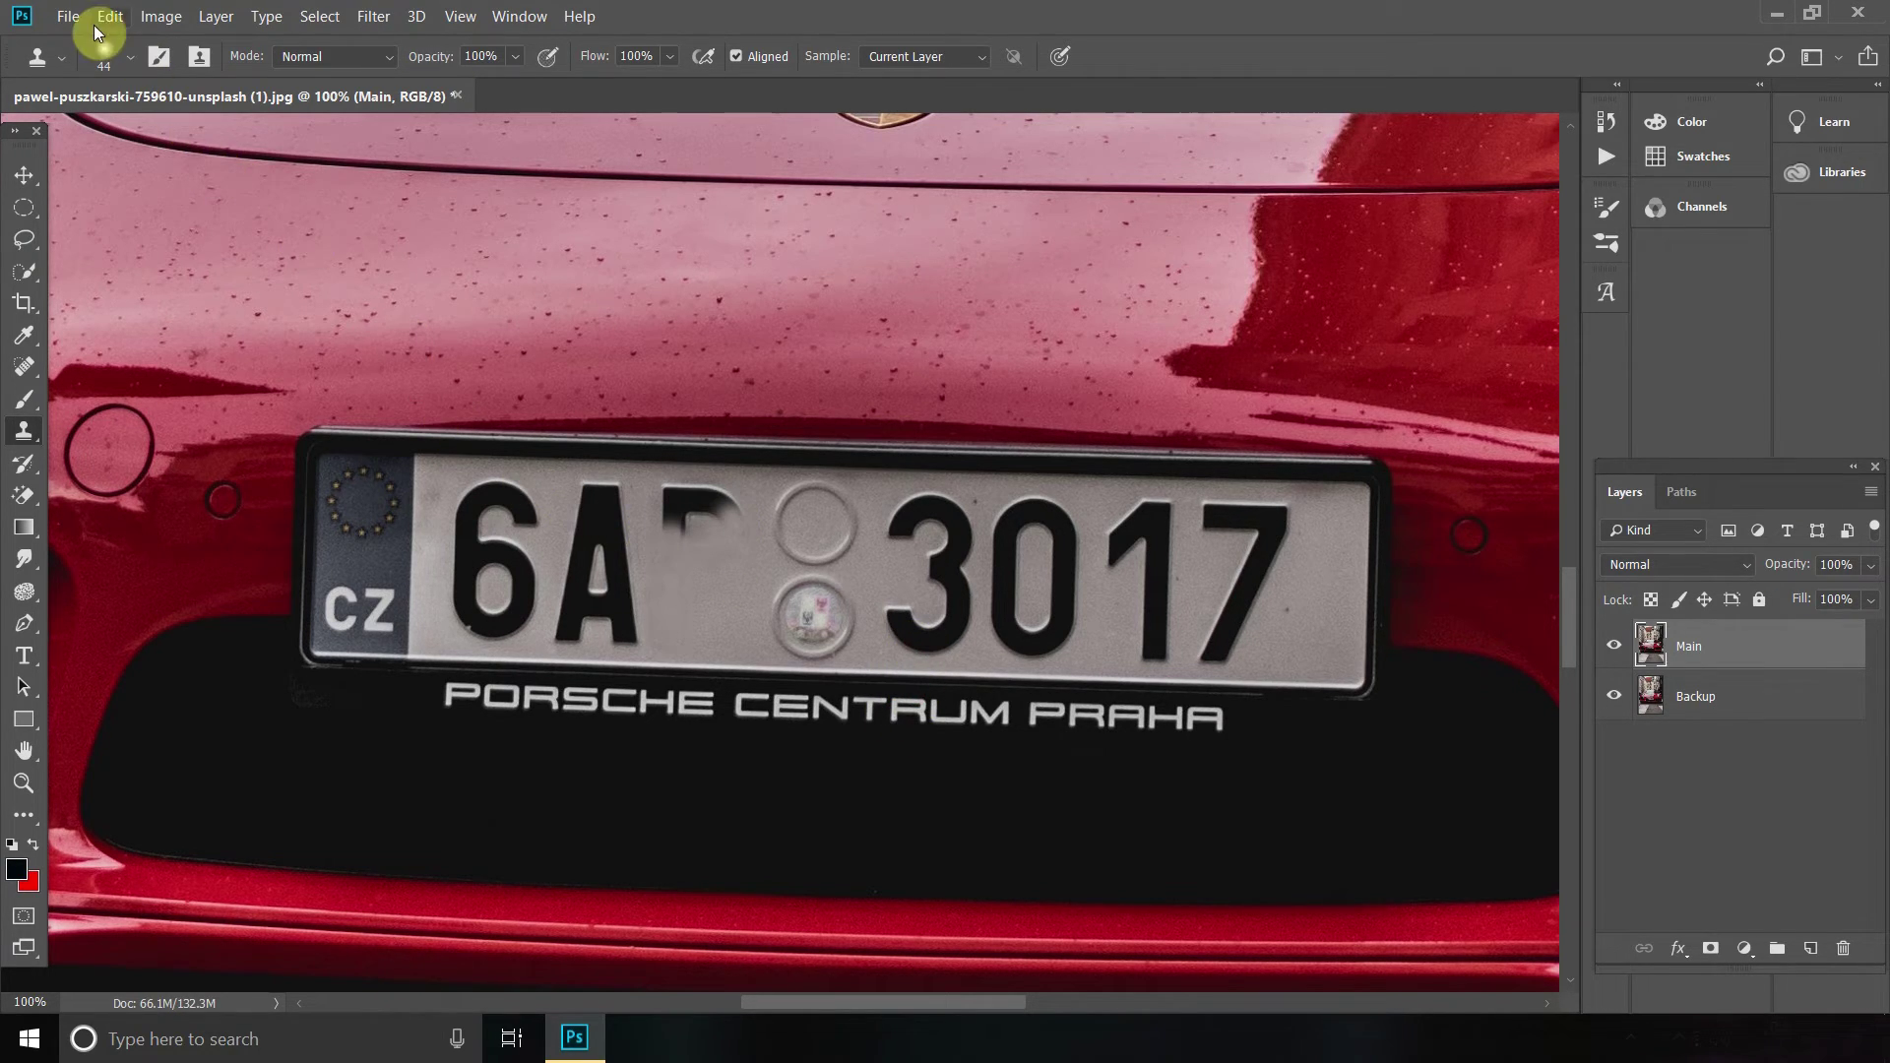
- Set the Clone Stamp brush size to 69 px and clone plate surface over the left end of the P's top bar
left_click(130, 57)
left_click(194, 134)
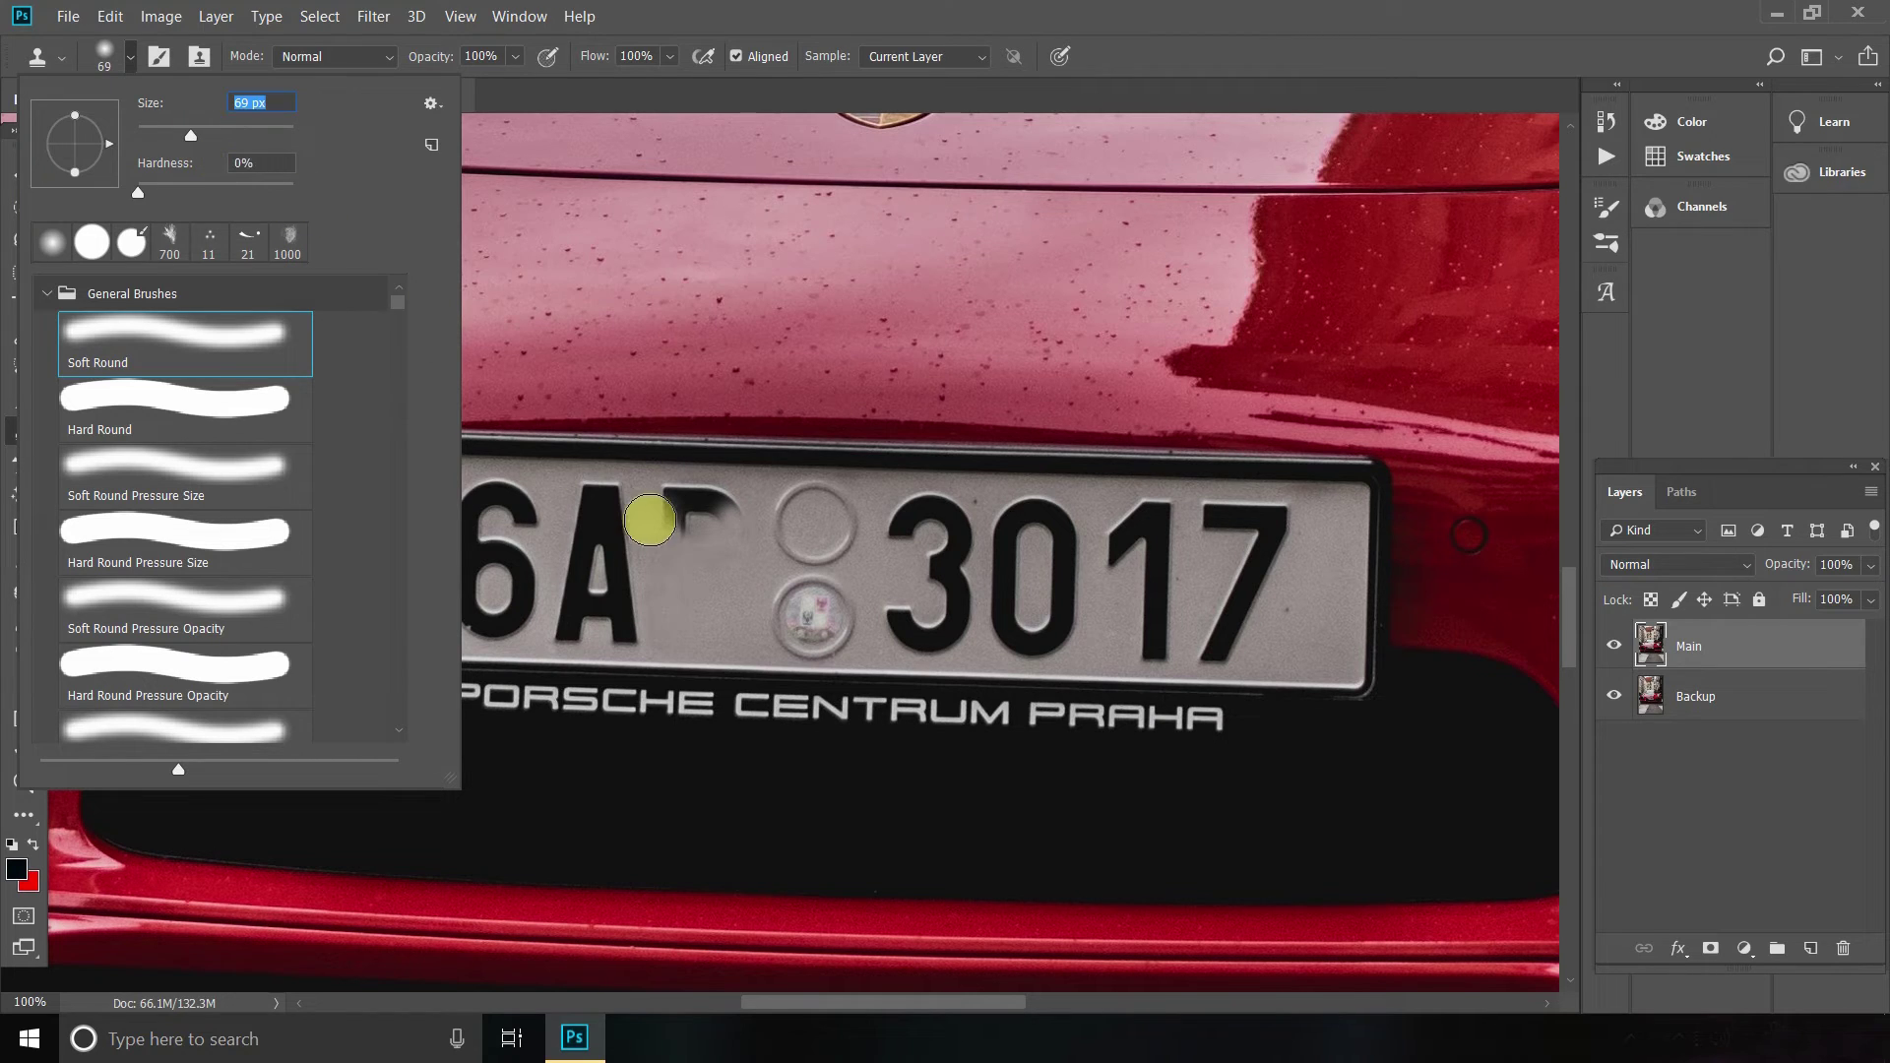
left_click(693, 571, "alt")
left_click(673, 520)
left_click(848, 660, "alt")
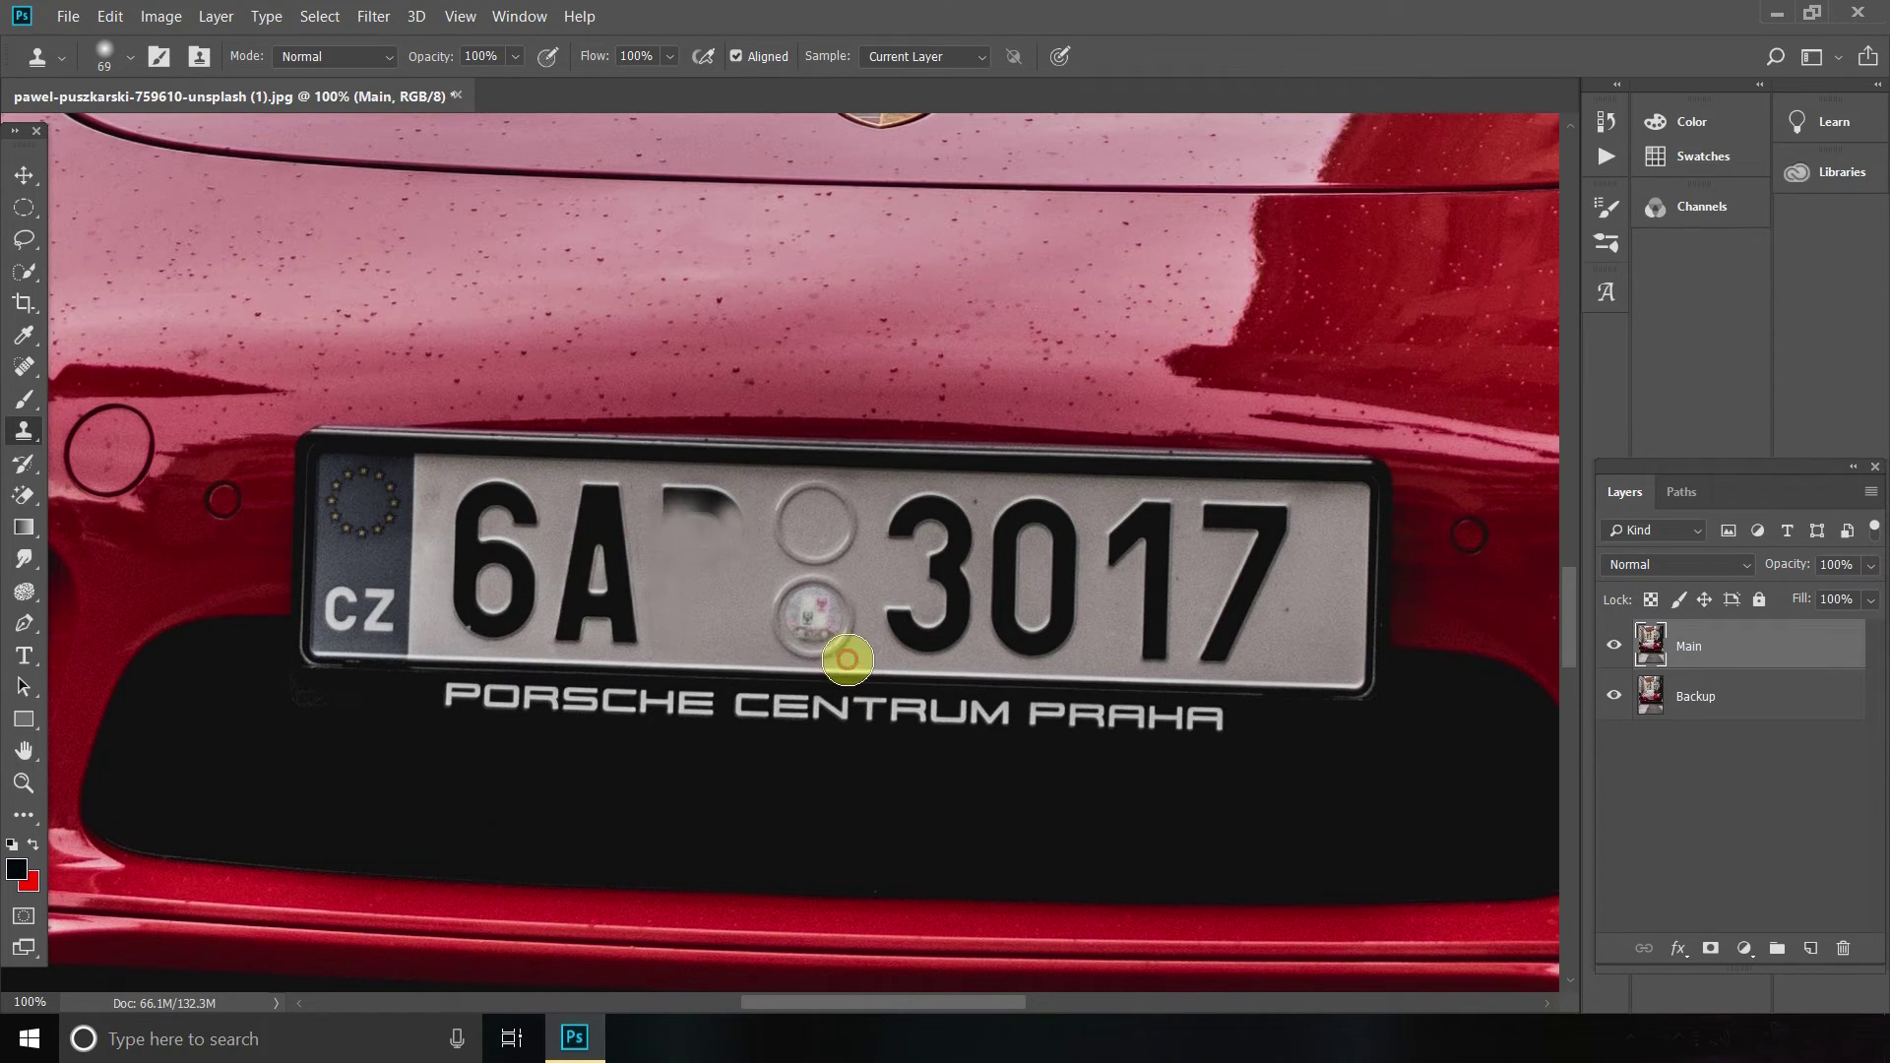
left_click(673, 512)
left_click(843, 641, "alt")
left_click(671, 499)
- Clone plate surface over the remaining dark part of the P's top bar and its right corner
left_click(840, 627, "alt")
left_click(688, 512)
left_click_drag(713, 509, 729, 526)
left_click(712, 585)
left_click(898, 701, "alt")
left_click(705, 536)
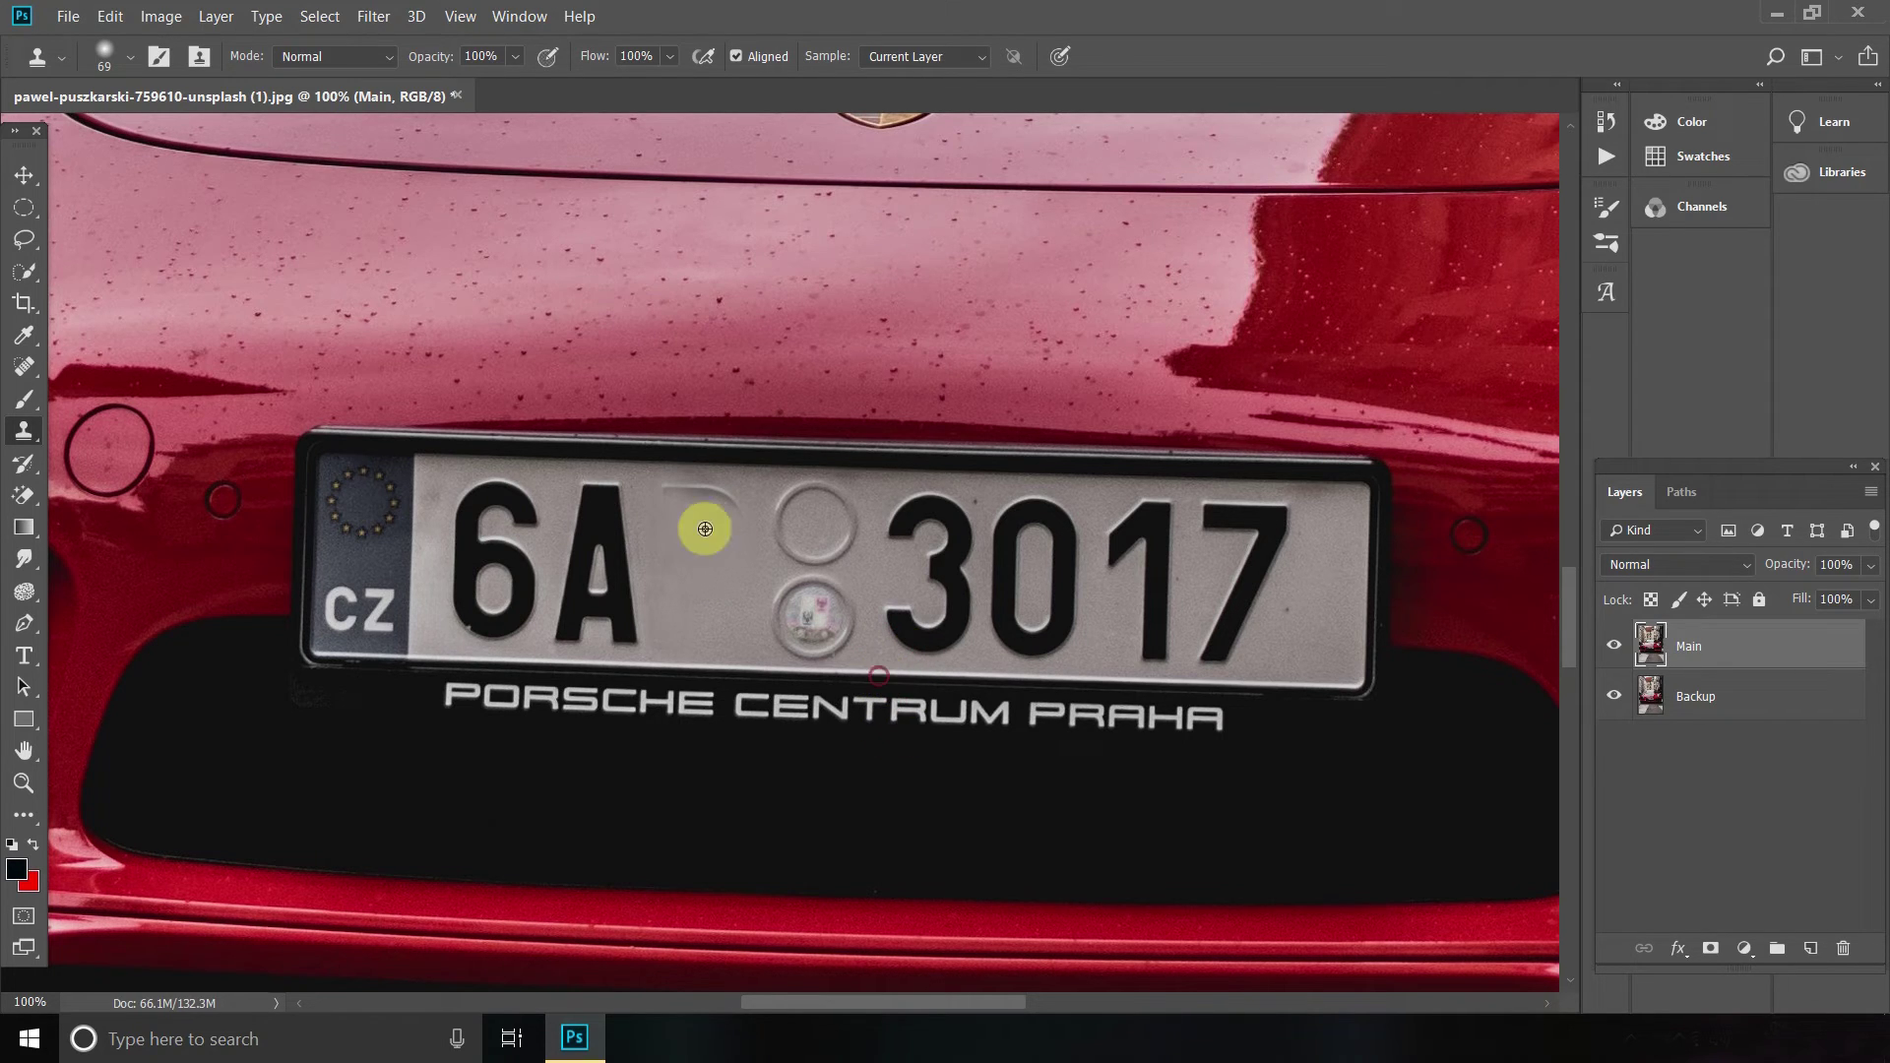
- Clone away the faint embossed outline along the P's former top edge, taking a fresh sample for each area
left_click(893, 633, "alt")
left_click(712, 503)
left_click(887, 627, "alt")
left_click(689, 500)
left_click(840, 624, "alt")
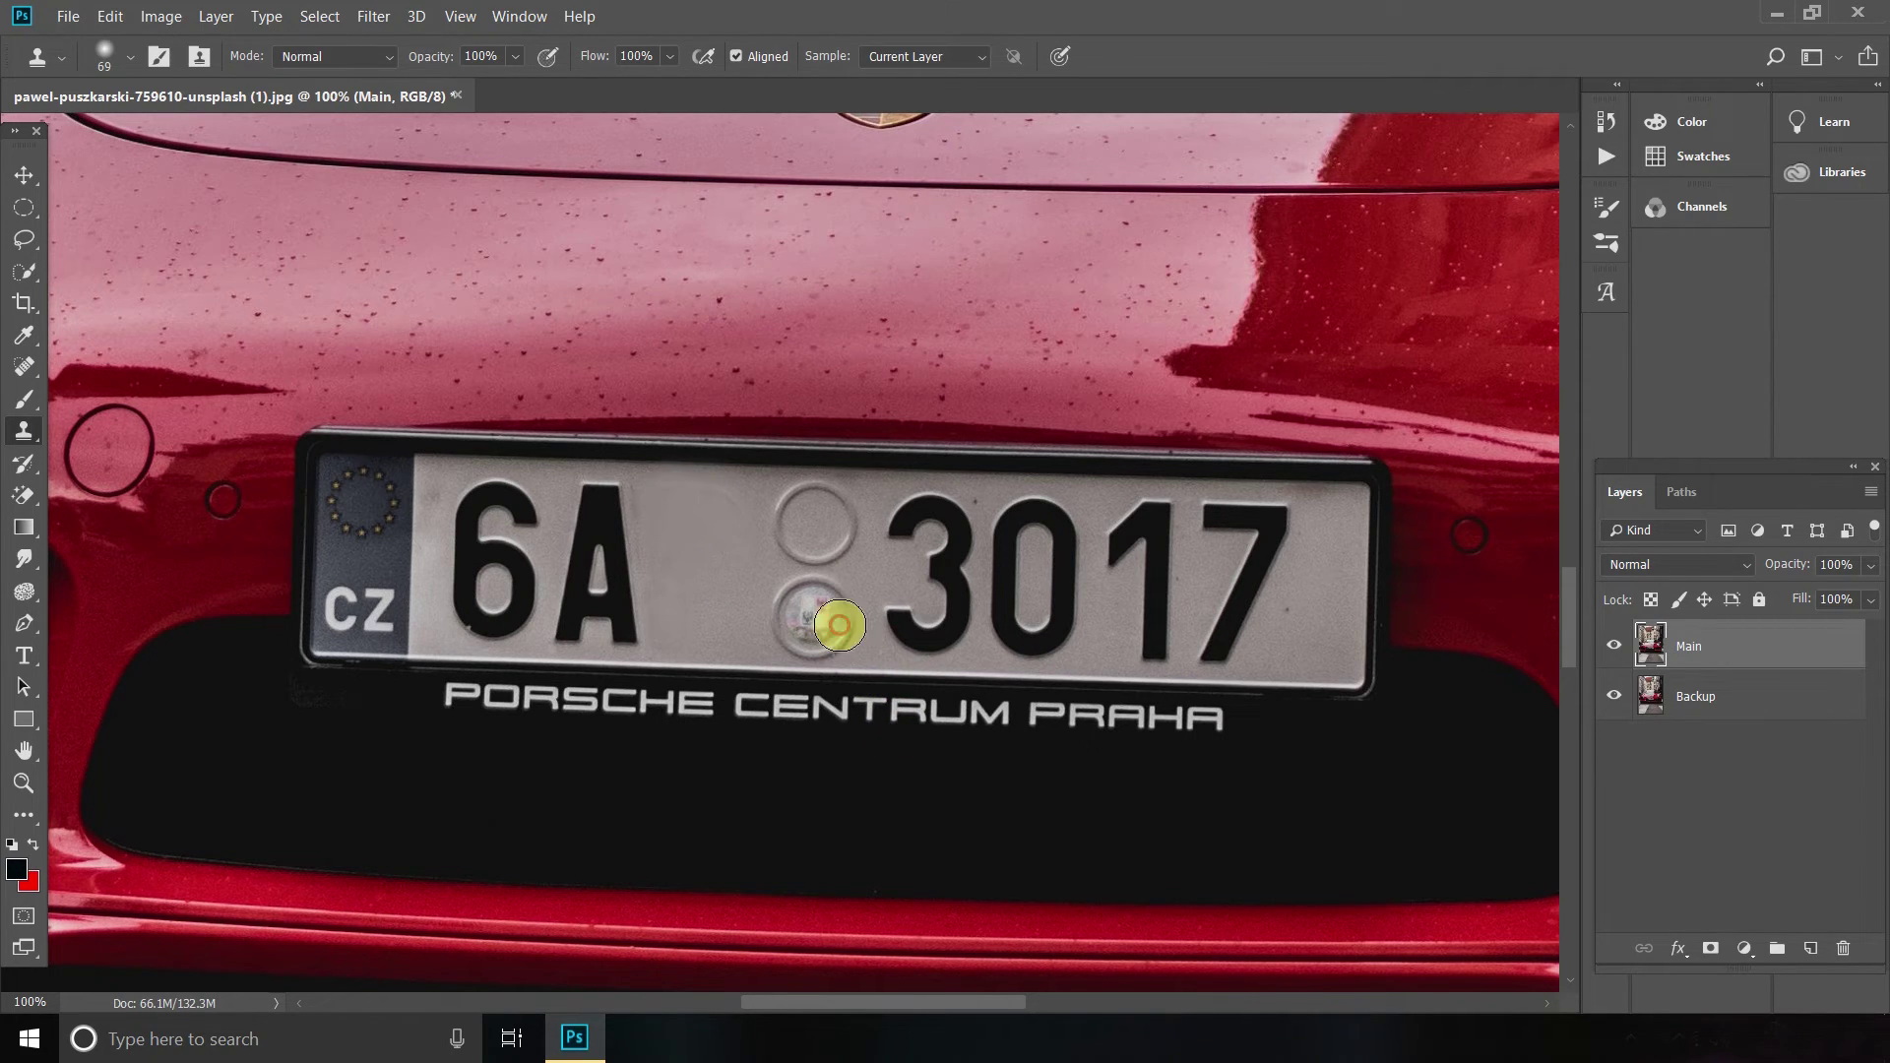
left_click(671, 499)
left_click(715, 506)
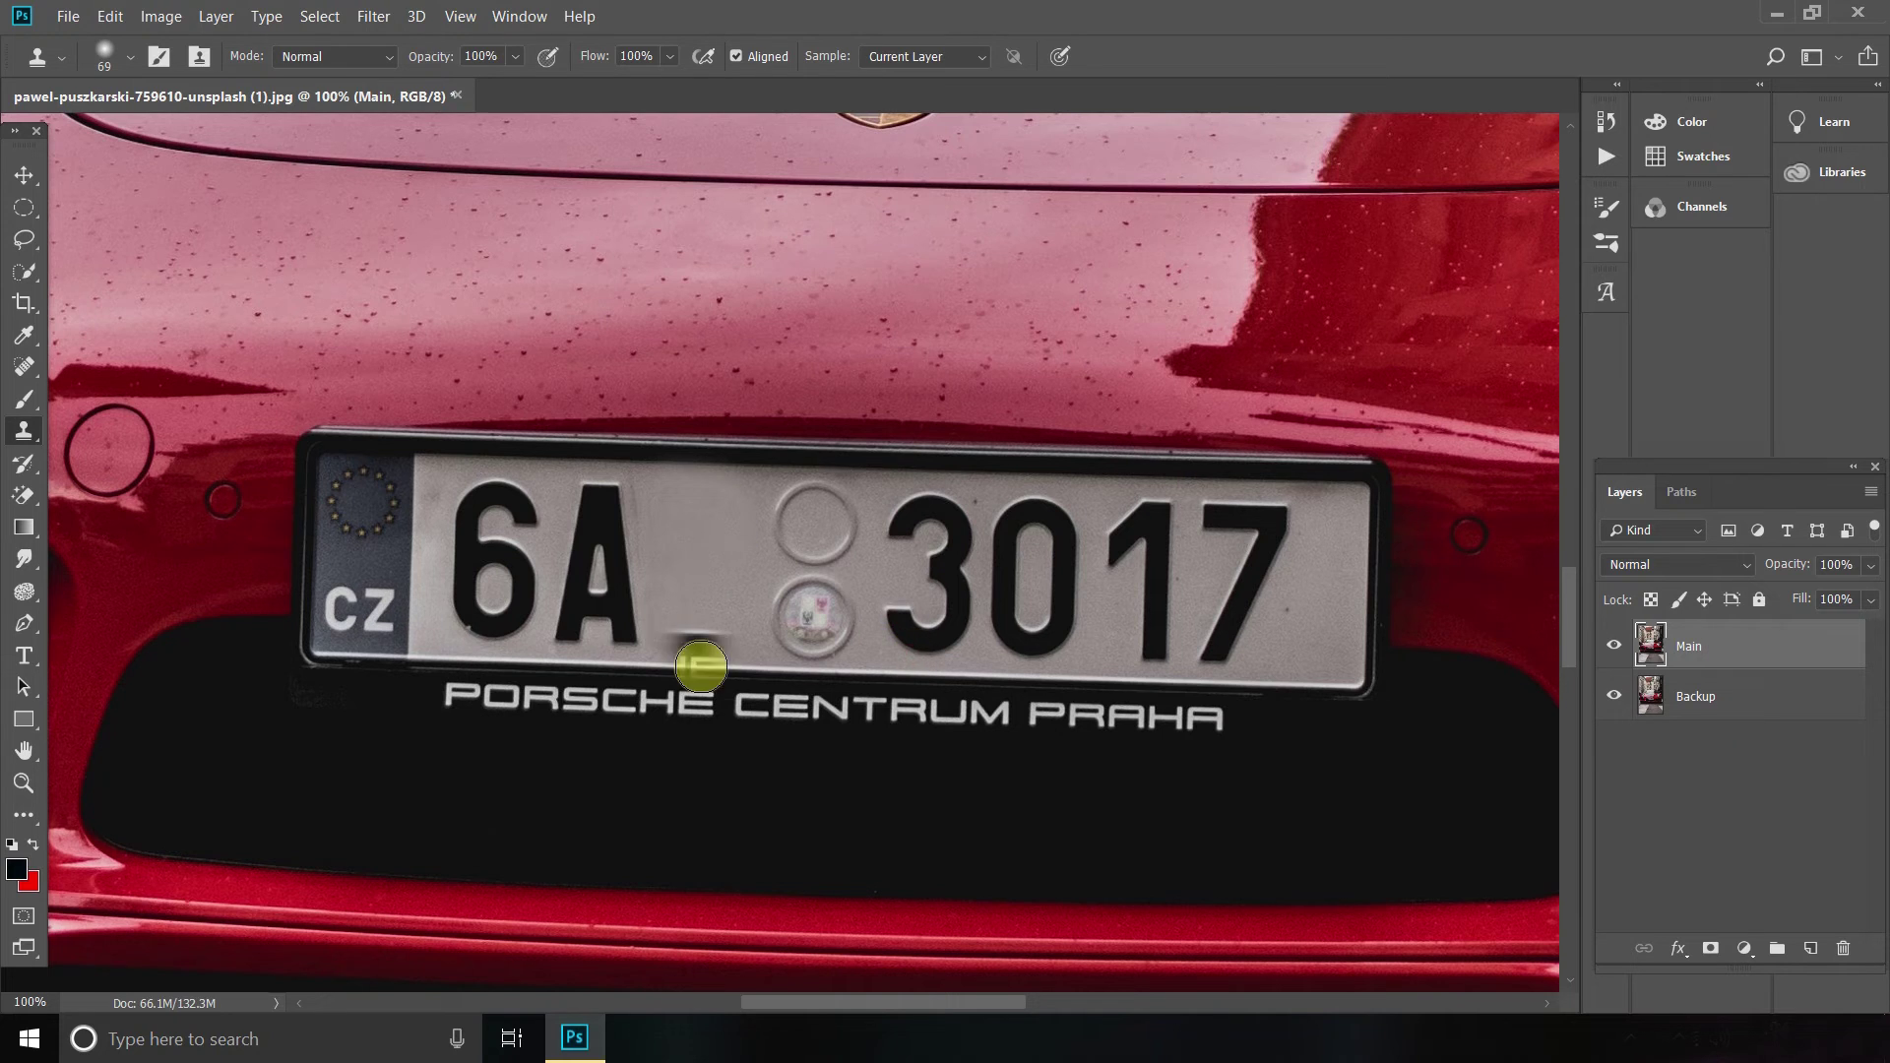
- Fit the whole image on screen with the Zoom tool to examine the retouched licence plate
left_click(13, 787)
right_click(417, 543)
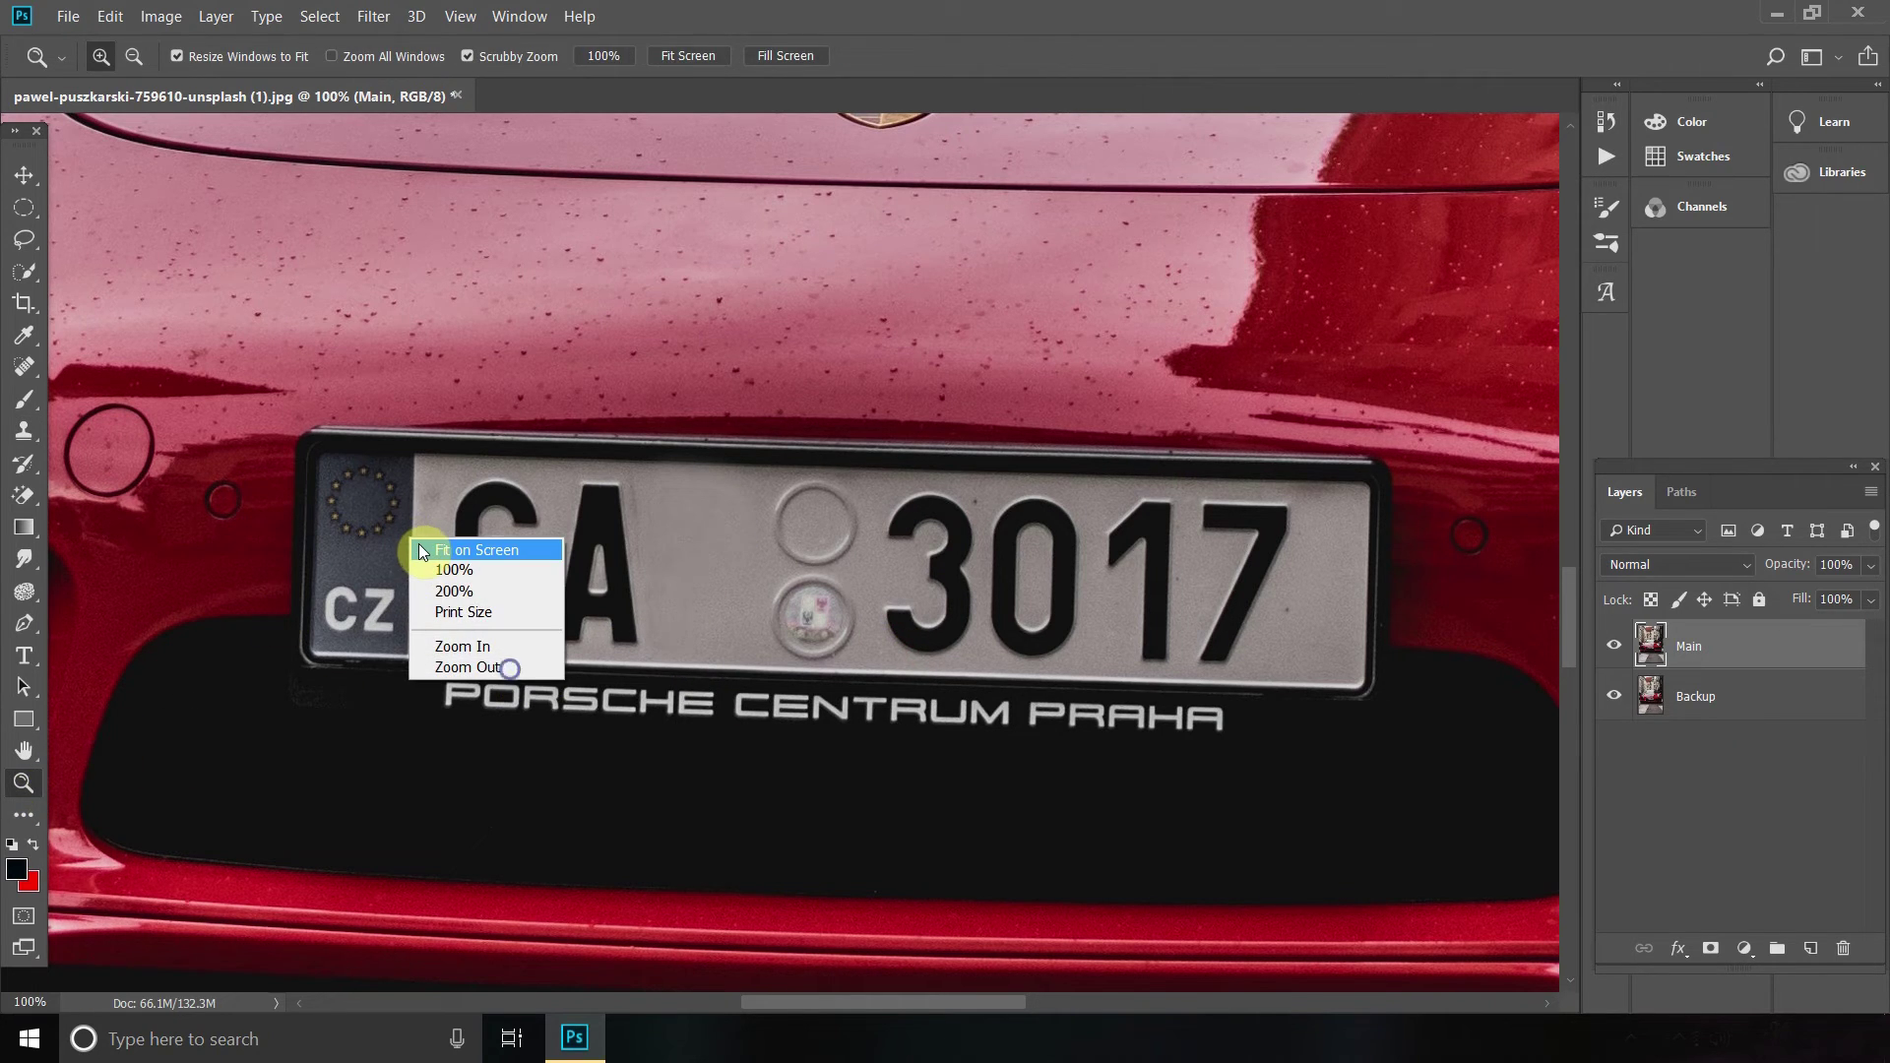
left_click(421, 548)
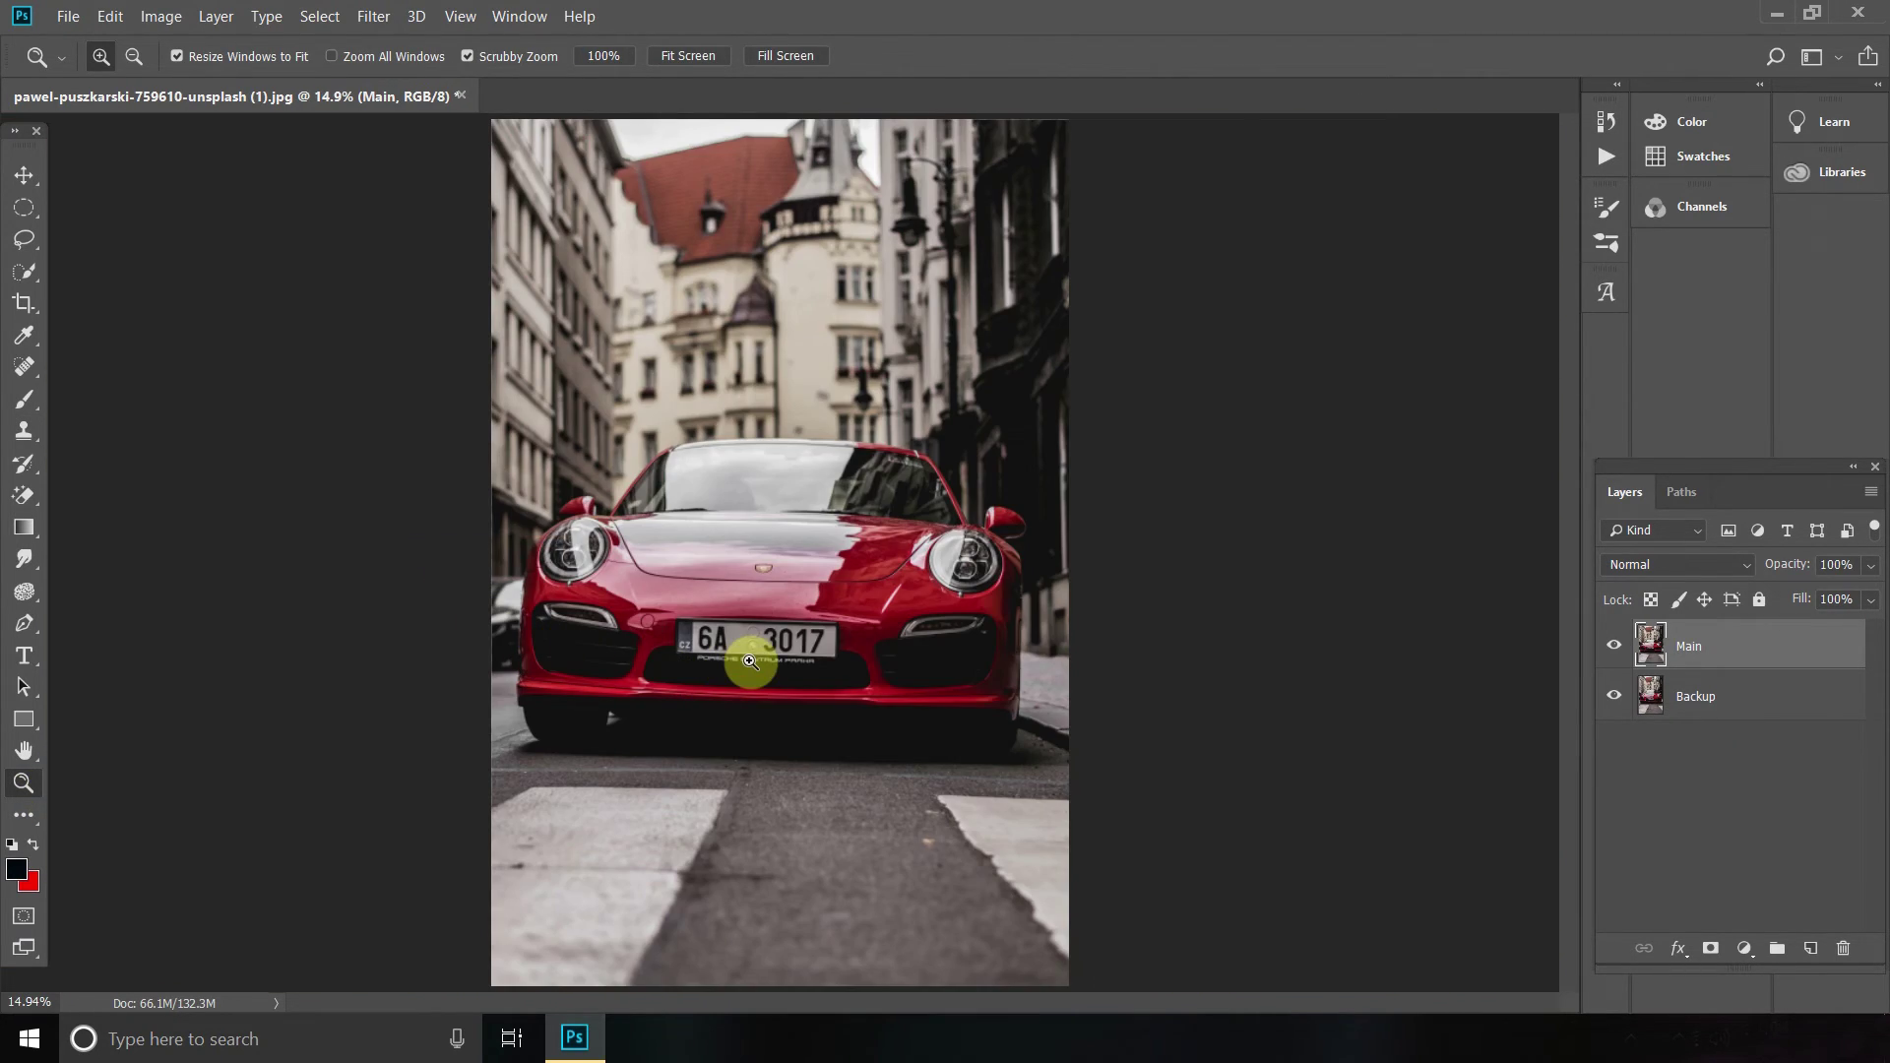